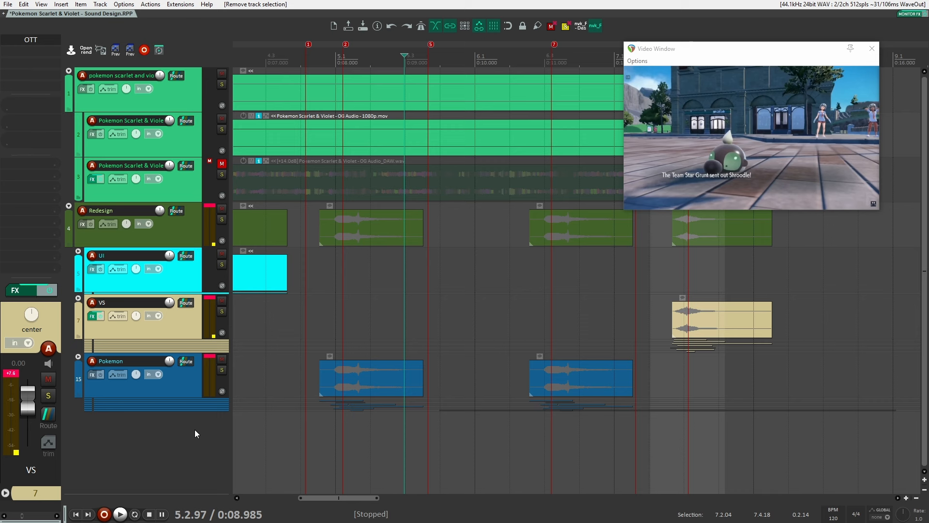
Add a new track named "Shroodle" below the Pokemon track group
{"action": "double_click", "coordinate": [194, 430]}
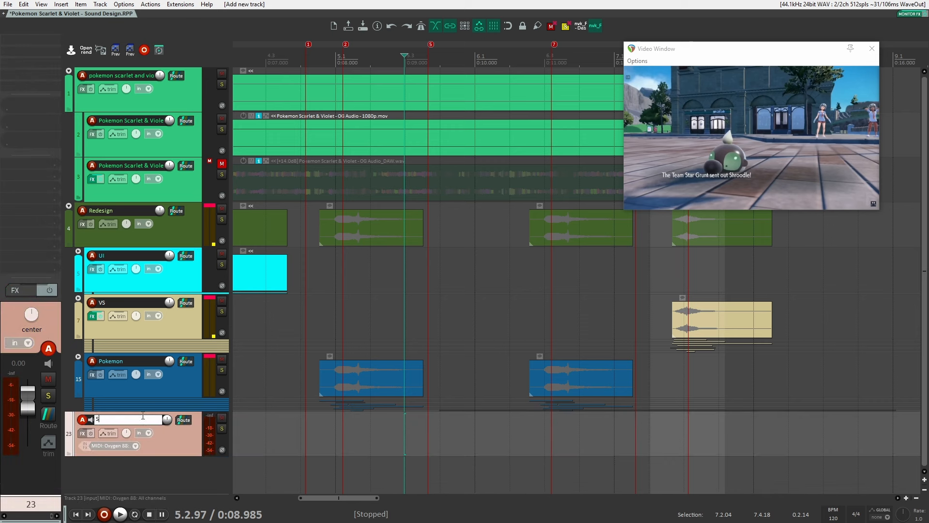
{"action": "type", "text": "Shroodle"}
{"action": "key", "text": "Return"}
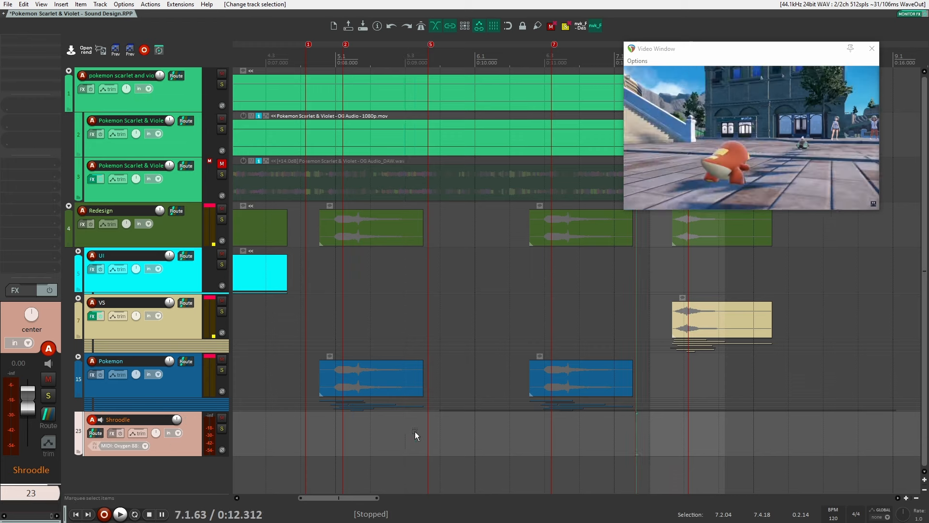
Play back the redesigned Pokemon sound from about 0:08 to check it against the video
{"action": "left_click", "coordinate": [414, 432]}
{"action": "scroll", "coordinate": [407, 434], "scroll_direction": "up", "scroll_amount": 4}
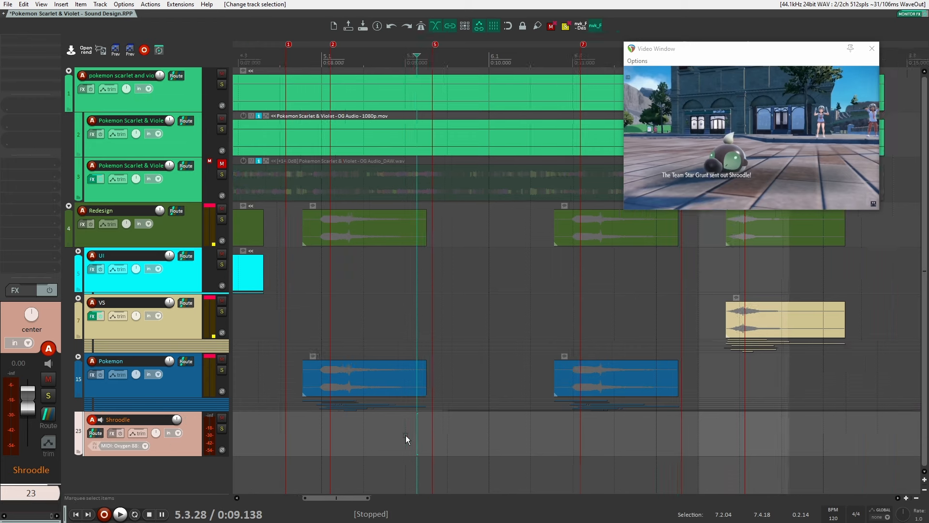
{"action": "scroll", "coordinate": [402, 433], "scroll_direction": "left", "scroll_amount": 3}
{"action": "left_click", "coordinate": [406, 432]}
{"action": "key", "text": "space"}
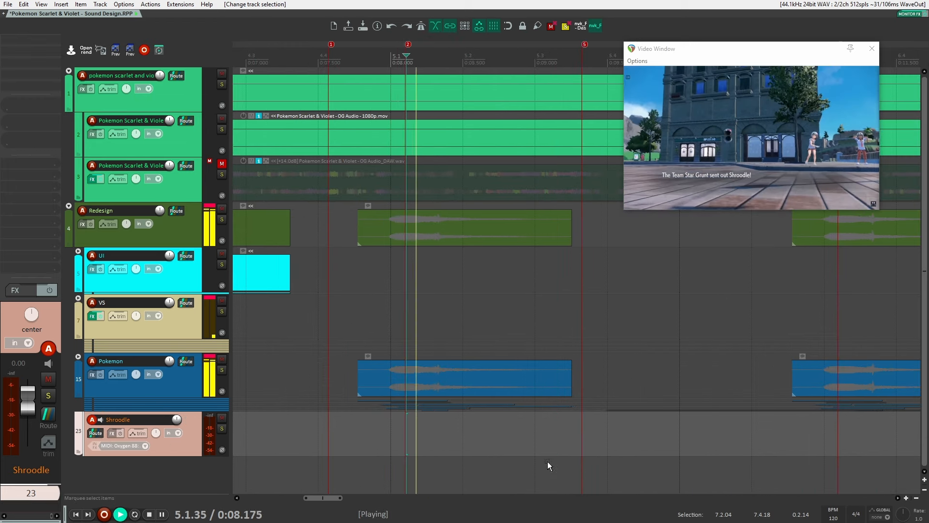
{"action": "key", "text": "space"}
{"action": "left_click", "coordinate": [569, 433]}
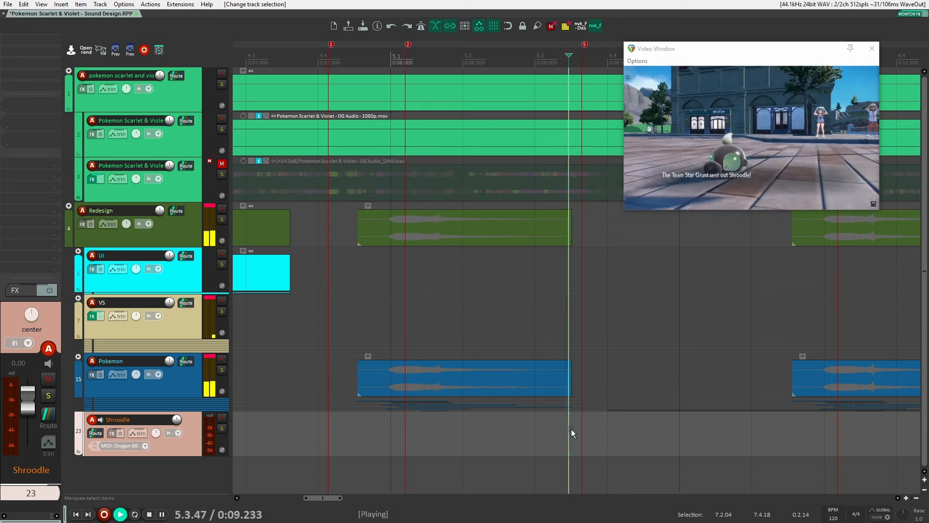
Solo the original DAW audio track and listen to Shroodle's cry around marker 5
{"action": "scroll", "coordinate": [571, 429], "scroll_direction": "right", "scroll_amount": 2}
{"action": "left_click", "coordinate": [222, 173]}
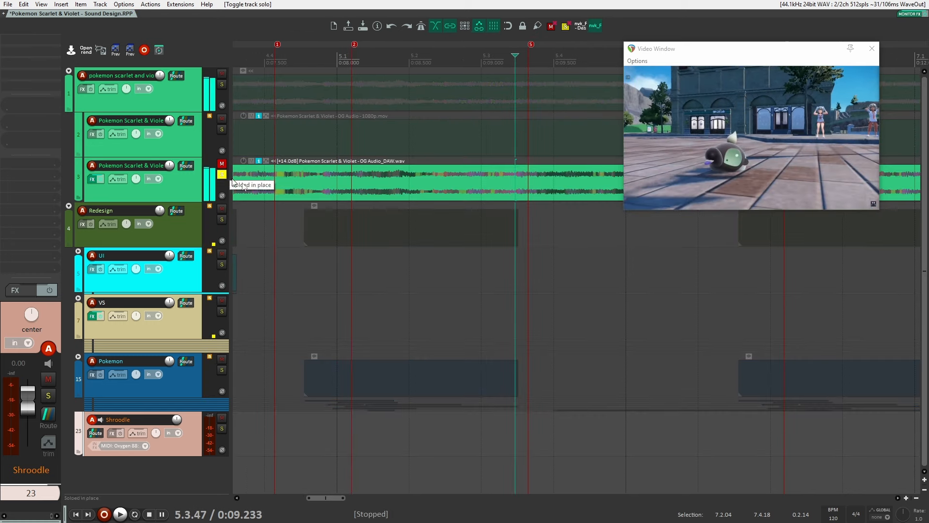
{"action": "scroll", "coordinate": [328, 194], "scroll_direction": "right", "scroll_amount": 6}
{"action": "left_click", "coordinate": [324, 185]}
{"action": "key", "text": "space"}
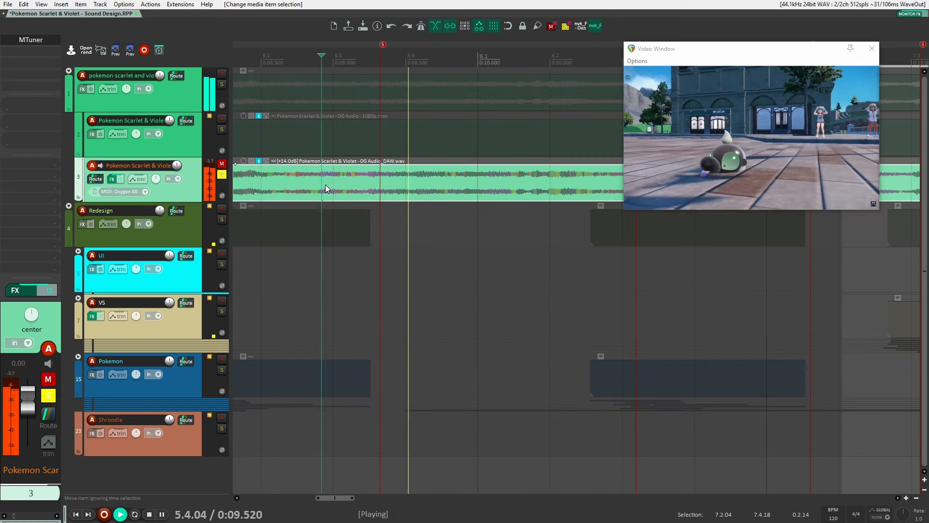
{"action": "key", "text": "space"}
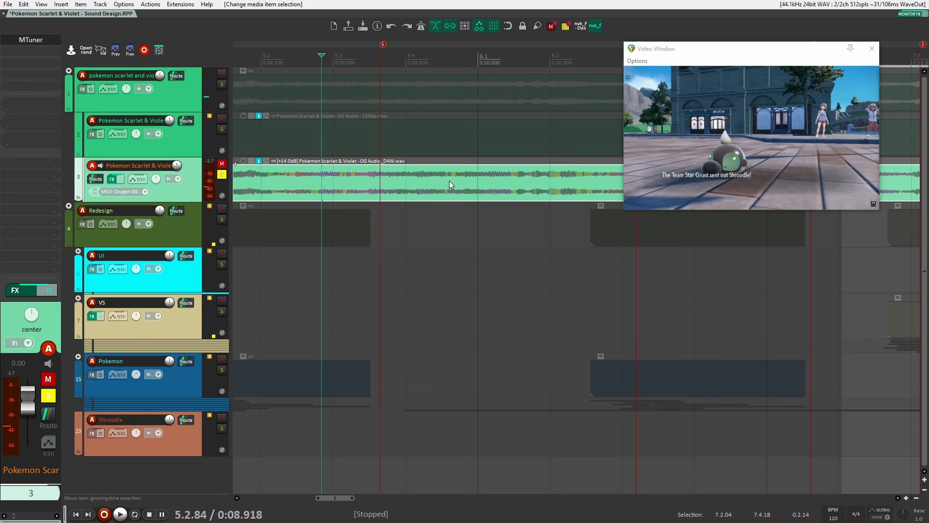
{"action": "left_click", "coordinate": [379, 175]}
{"action": "key", "text": "space"}
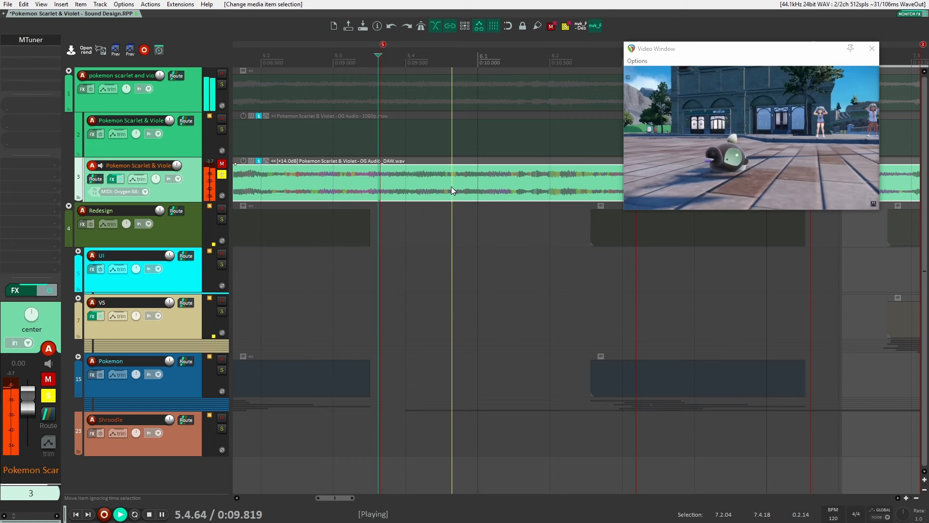
{"action": "key", "text": "space"}
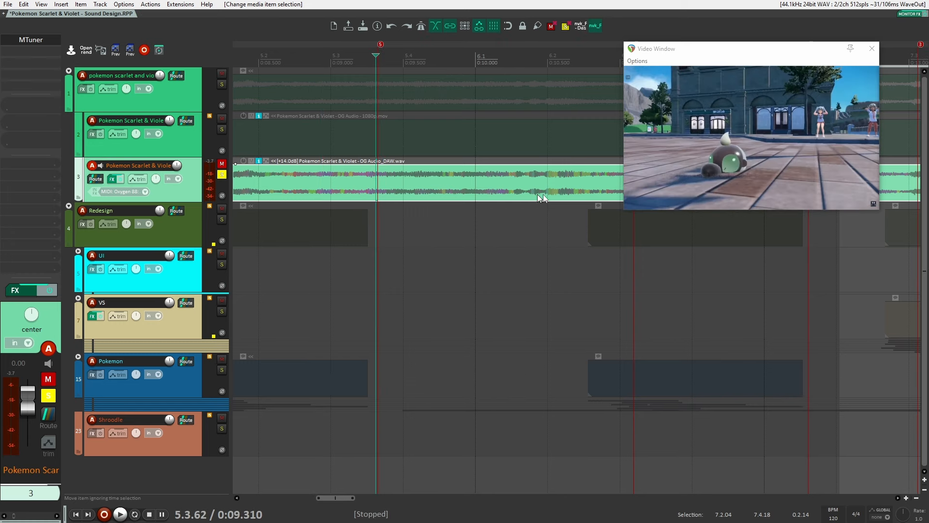
Replay the original cry from about 0:09.1 and 0:09.3, and unsolo the original audio track
{"action": "left_click", "coordinate": [349, 167]}
{"action": "key", "text": "space"}
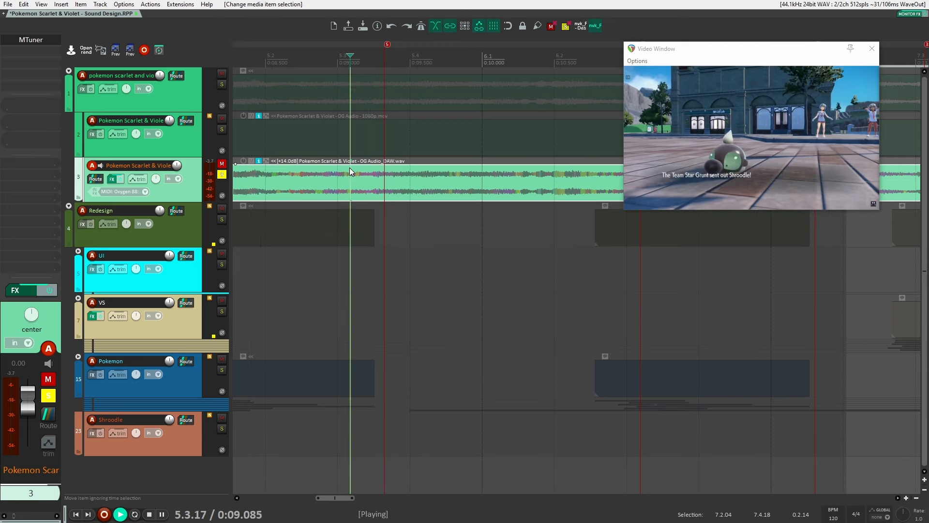
{"action": "key", "text": "space"}
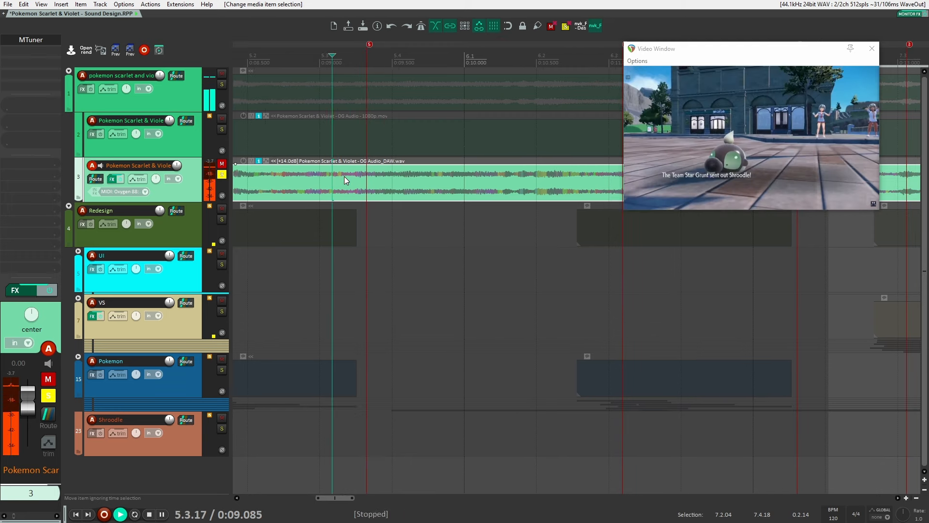
{"action": "key", "text": "space"}
{"action": "key", "text": "space"}
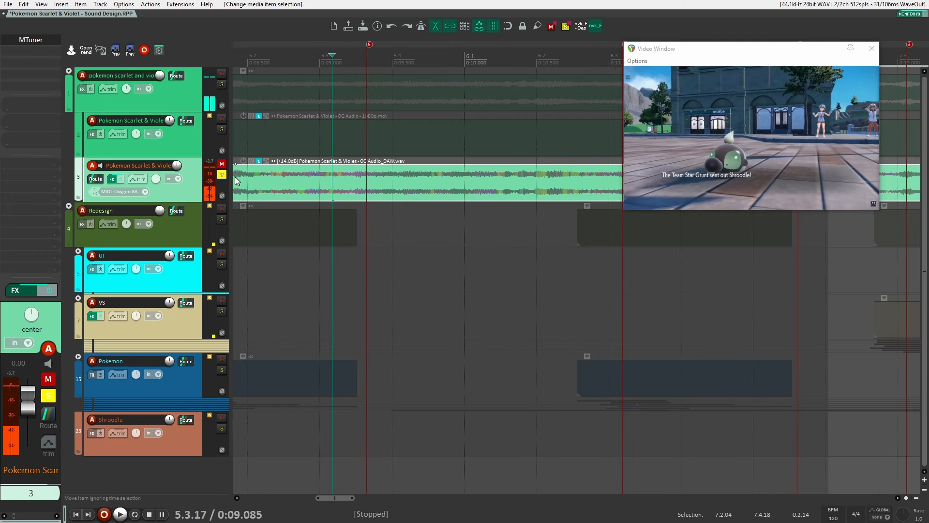
{"action": "left_click", "coordinate": [367, 176]}
{"action": "key", "text": "space"}
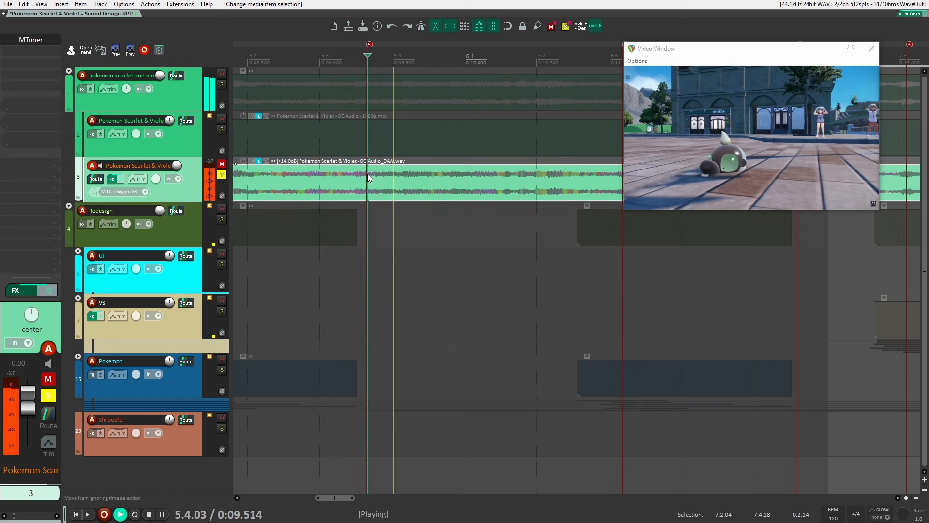
{"action": "key", "text": "space"}
{"action": "left_click", "coordinate": [222, 175]}
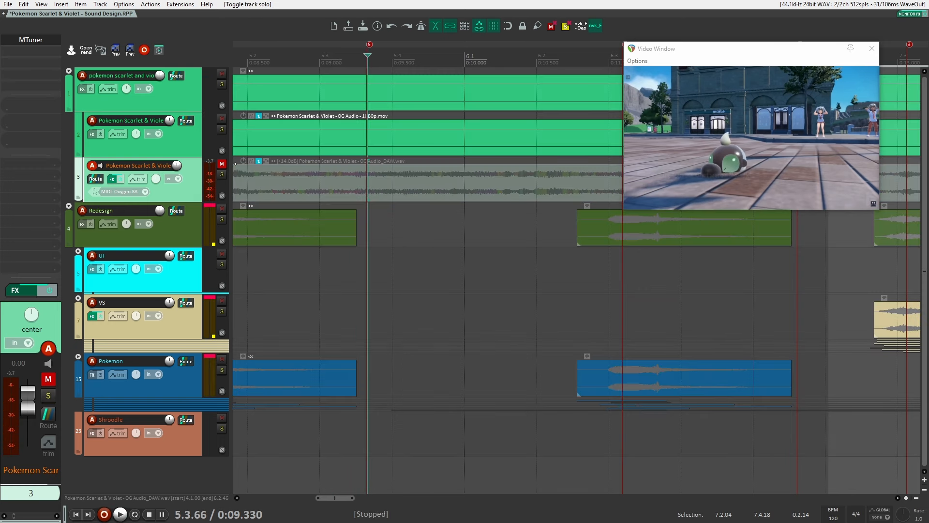
Switch to Phase Plant on track 24 and replace its sampler group with a Default Wavetable generator
{"action": "key", "text": "alt+Tab"}
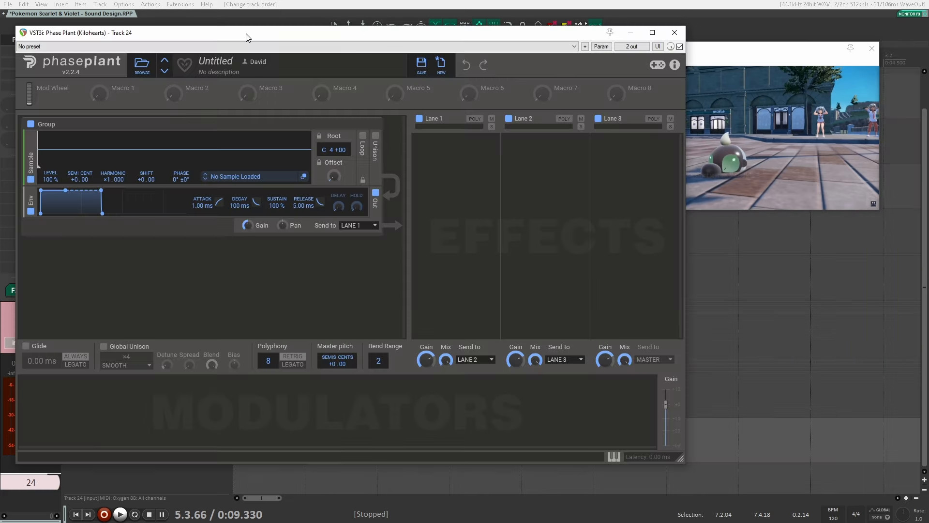
{"action": "left_click_drag", "start_coordinate": [246, 33], "coordinate": [385, 28]}
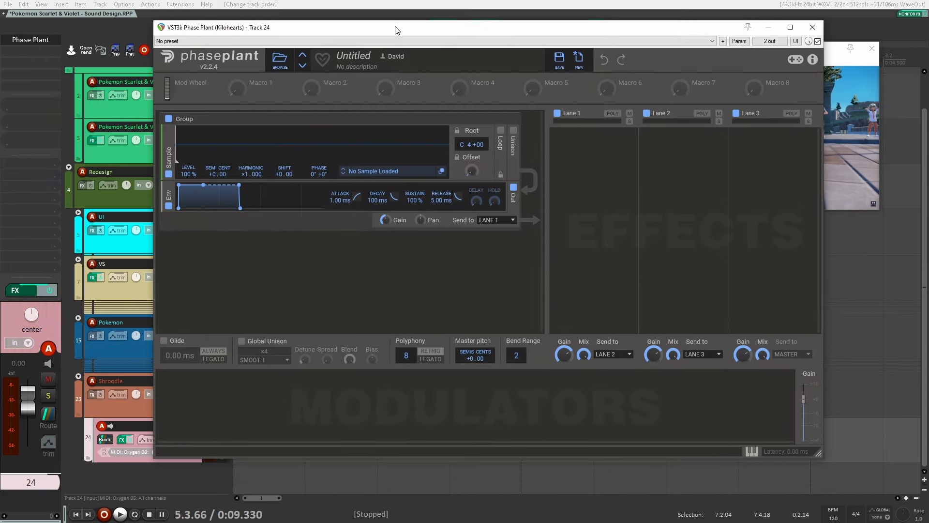
{"action": "left_click", "coordinate": [516, 119]}
{"action": "left_click", "coordinate": [429, 137]}
{"action": "left_click", "coordinate": [441, 211]}
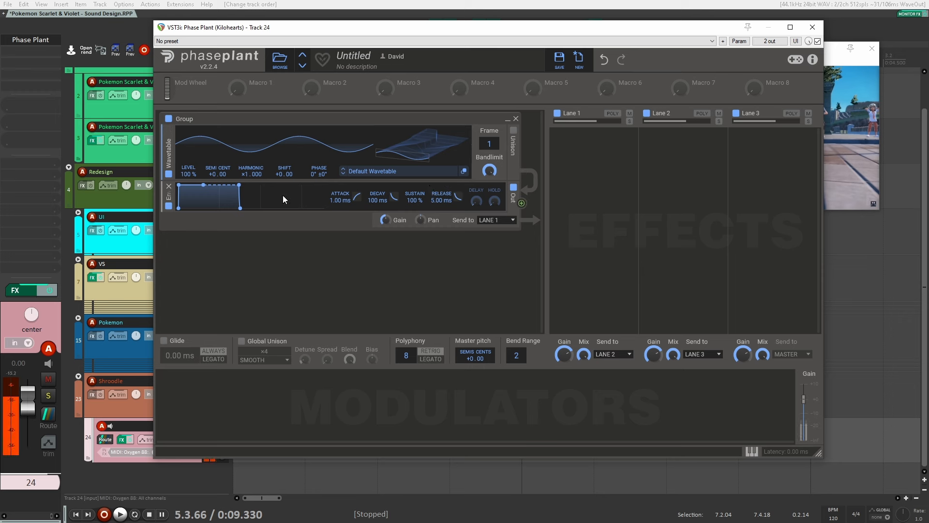
Add a second wavetable group at frame 62 and route its output to modulate the first wavetable's phase
{"action": "left_click", "coordinate": [258, 269]}
{"action": "left_click", "coordinate": [296, 353]}
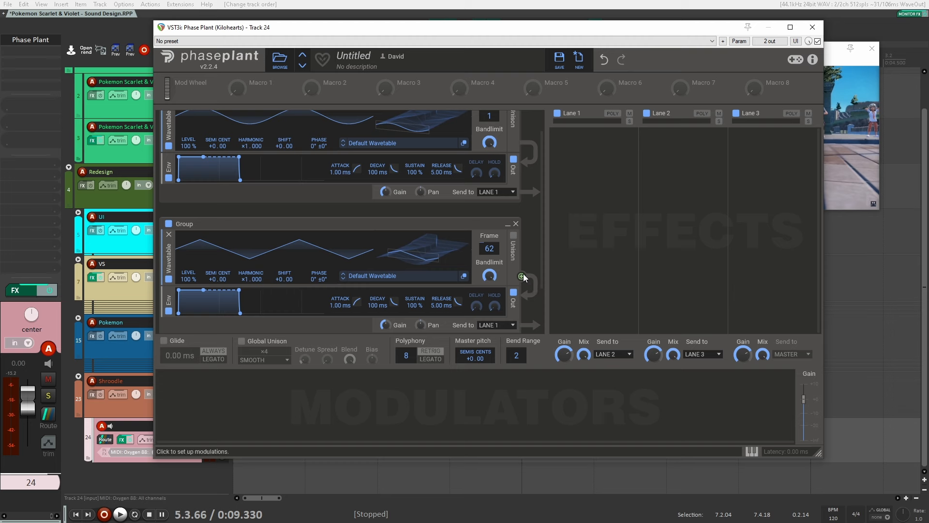
{"action": "left_click_drag", "start_coordinate": [523, 274], "coordinate": [319, 160]}
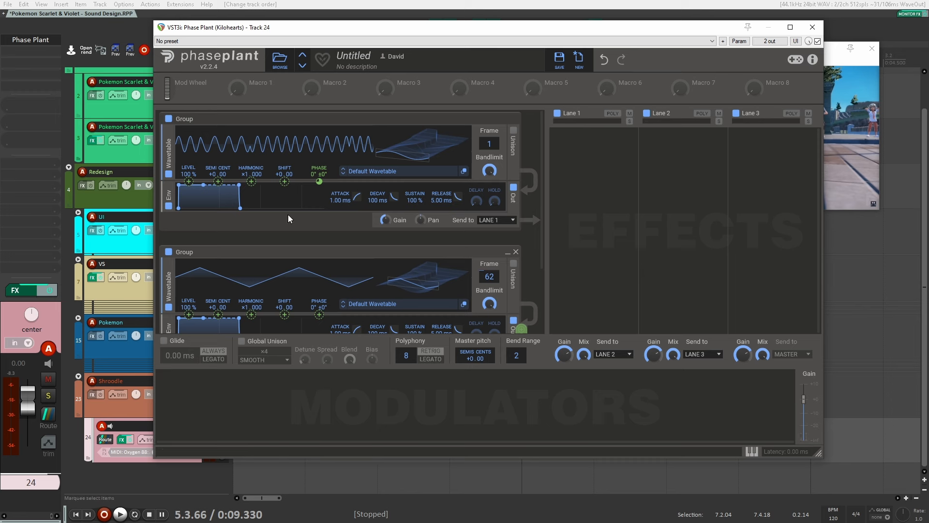
Insert a low shelf filter after the first wavetable with slope ×6 and a high Q
{"action": "left_click", "coordinate": [280, 186]}
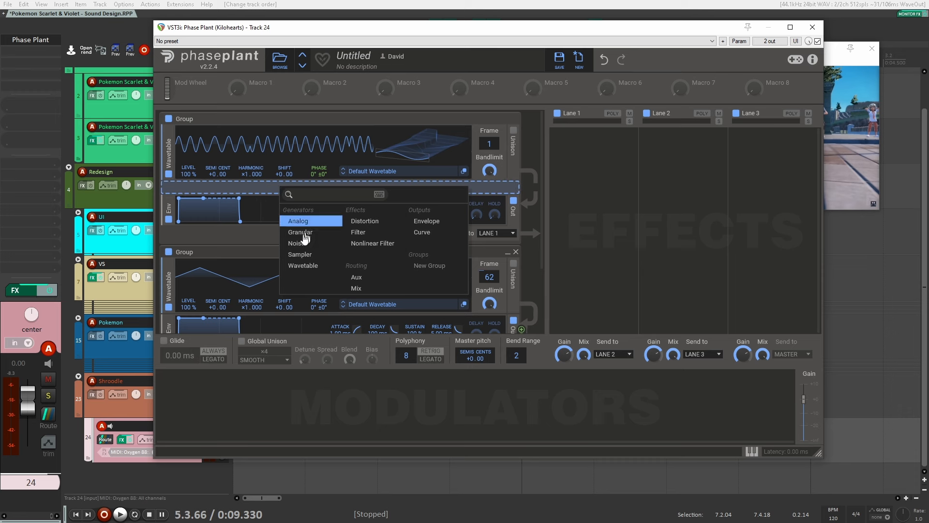
{"action": "left_click", "coordinate": [359, 232]}
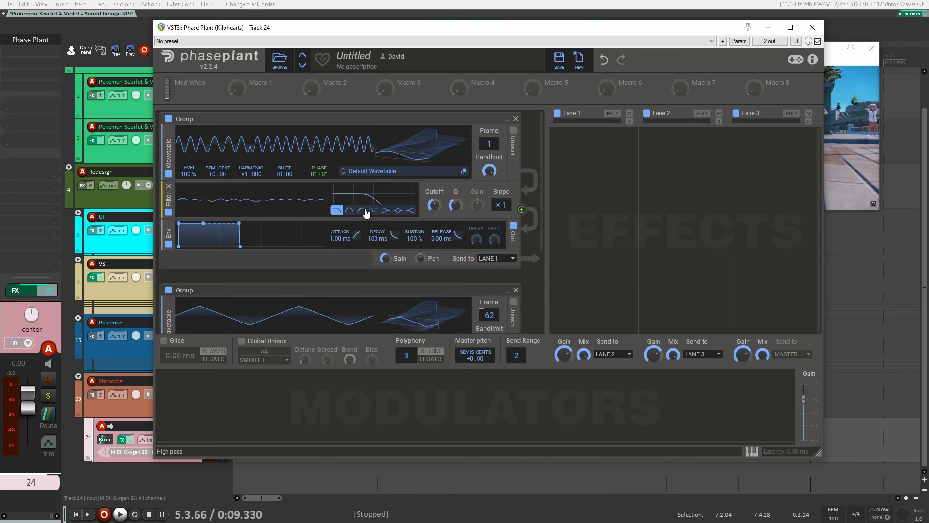
{"action": "left_click", "coordinate": [386, 211]}
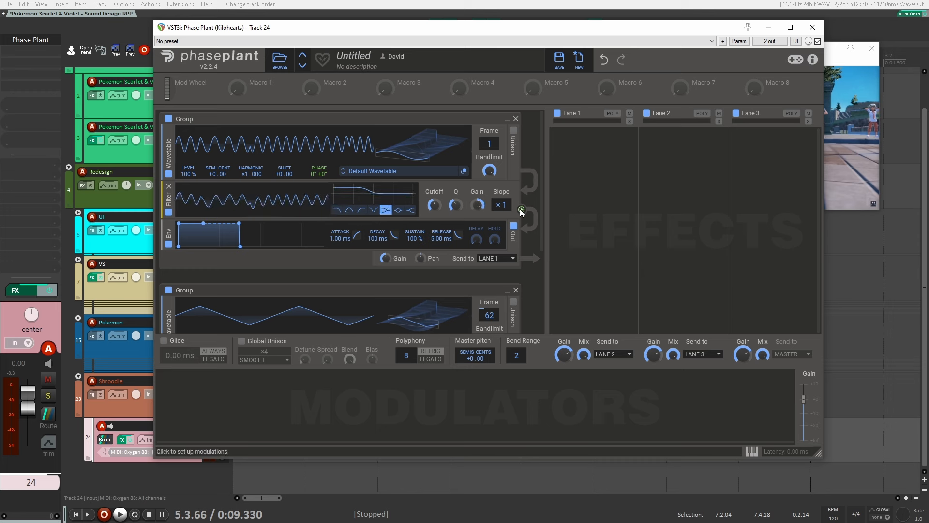
{"action": "scroll", "coordinate": [501, 205], "scroll_direction": "up", "scroll_amount": 1}
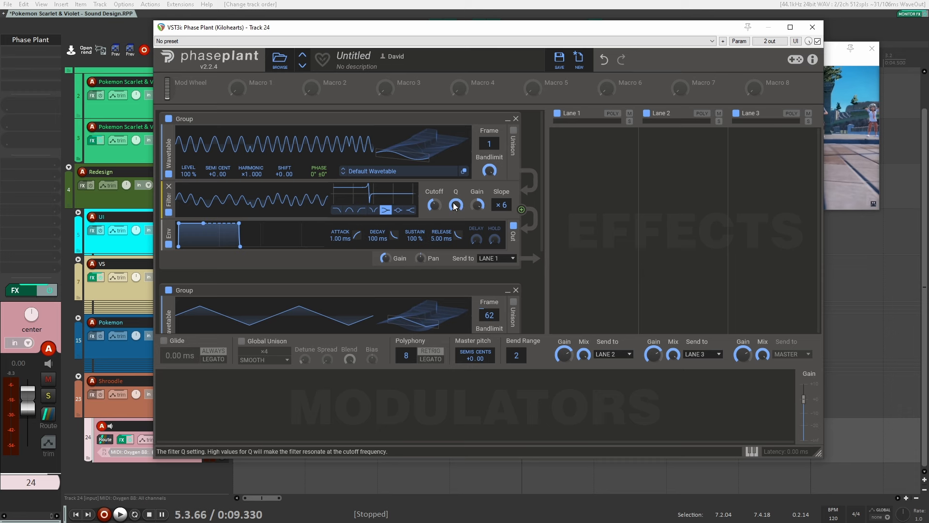
Add an LFO modulator and reshape its Pyramid curve with an earlier peak, a rounded rise and a sagging decay
{"action": "left_click", "coordinate": [210, 405]}
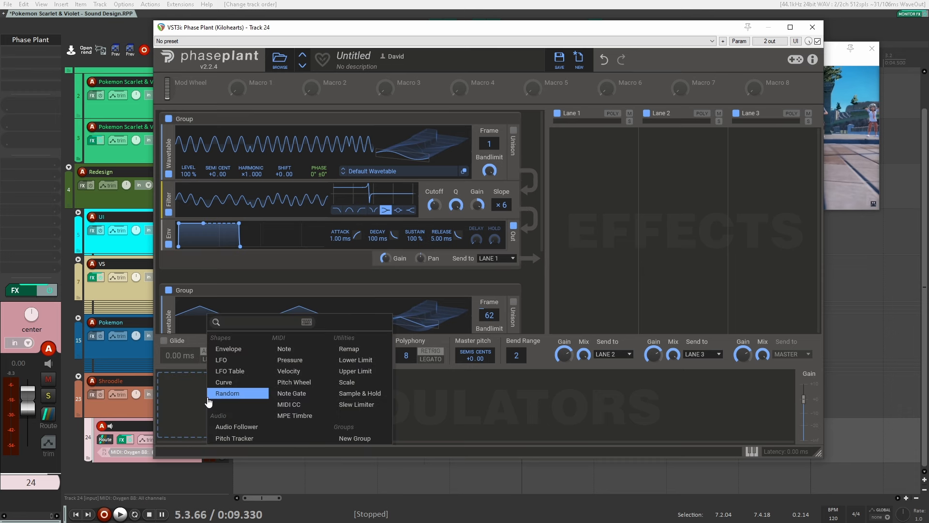
{"action": "left_click", "coordinate": [241, 362]}
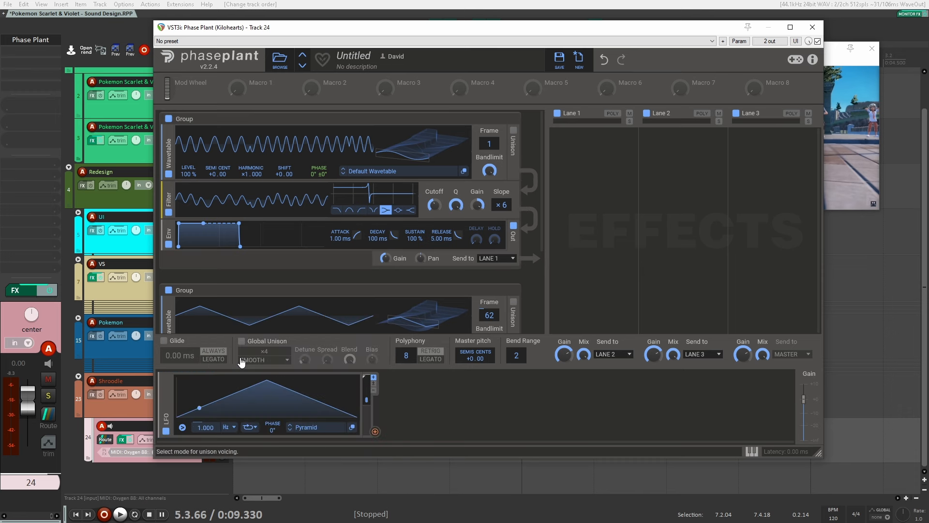
{"action": "left_click_drag", "start_coordinate": [265, 381], "coordinate": [202, 380]}
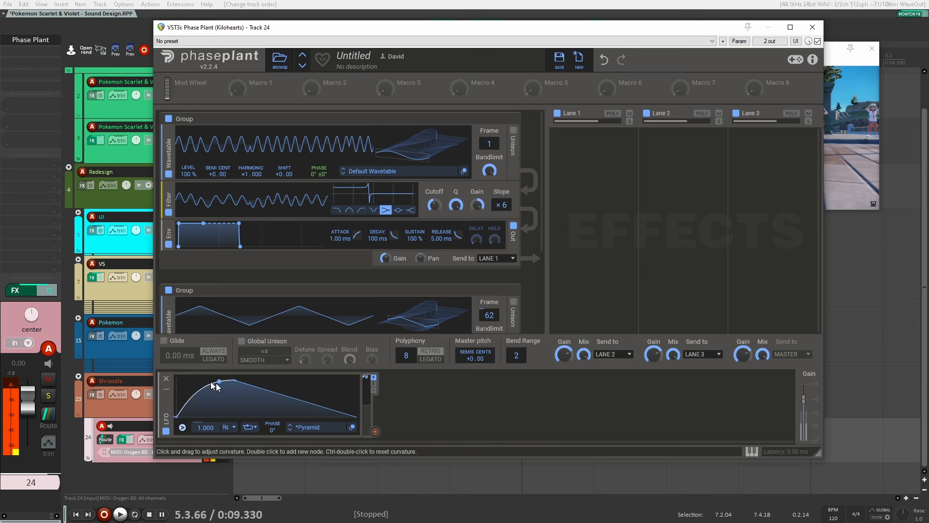
{"action": "left_click_drag", "start_coordinate": [289, 391], "coordinate": [263, 386]}
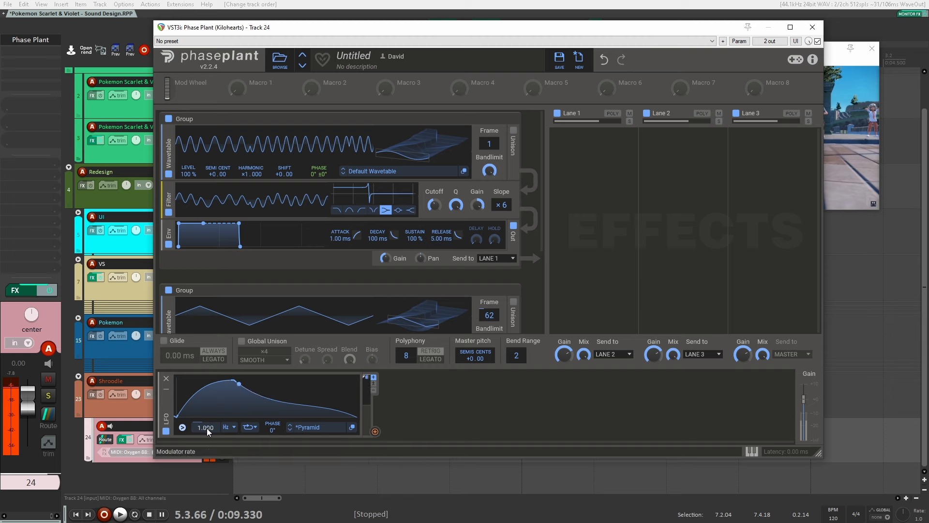
Assign the LFO to the filter cutoff and set the LFO rate to 2.811 Hz
{"action": "left_click_drag", "start_coordinate": [206, 427], "coordinate": [206, 419]}
{"action": "left_click_drag", "start_coordinate": [375, 430], "coordinate": [437, 225]}
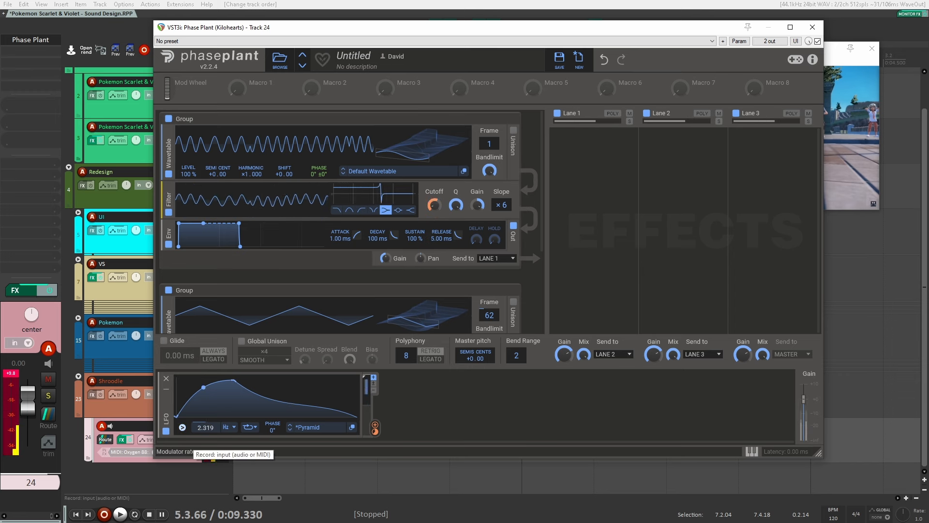
{"action": "left_click_drag", "start_coordinate": [206, 429], "coordinate": [211, 425]}
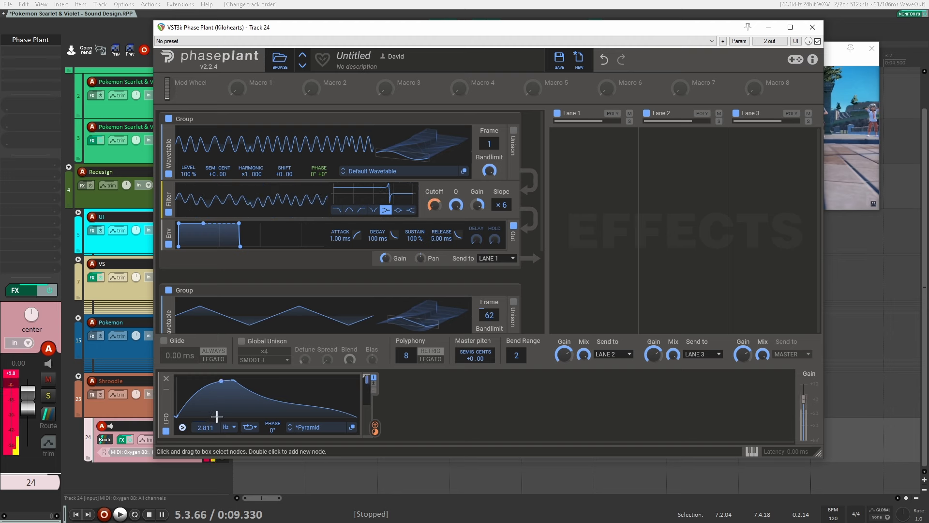
Set the first wavetable's pitch to +33.00 semitones and modulate it with the LFO
{"action": "left_click_drag", "start_coordinate": [212, 174], "coordinate": [212, 116]}
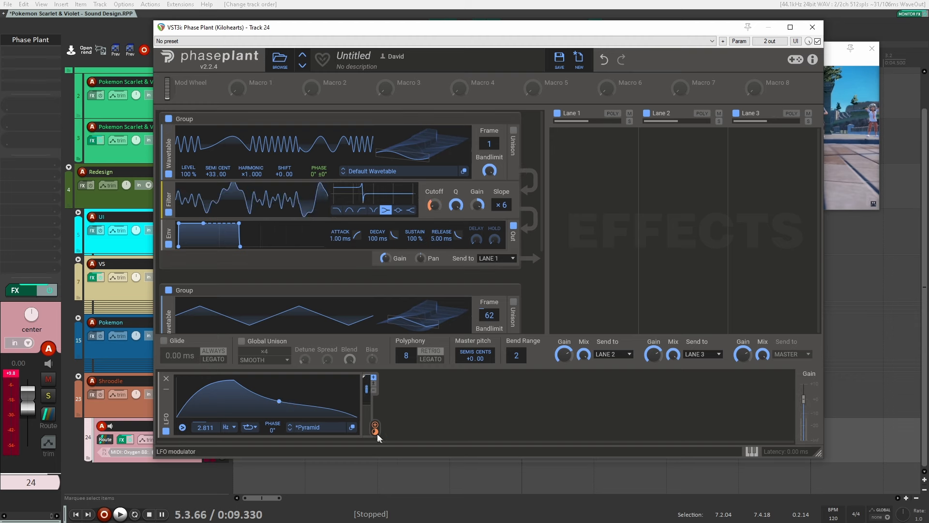
{"action": "left_click_drag", "start_coordinate": [377, 426], "coordinate": [220, 180]}
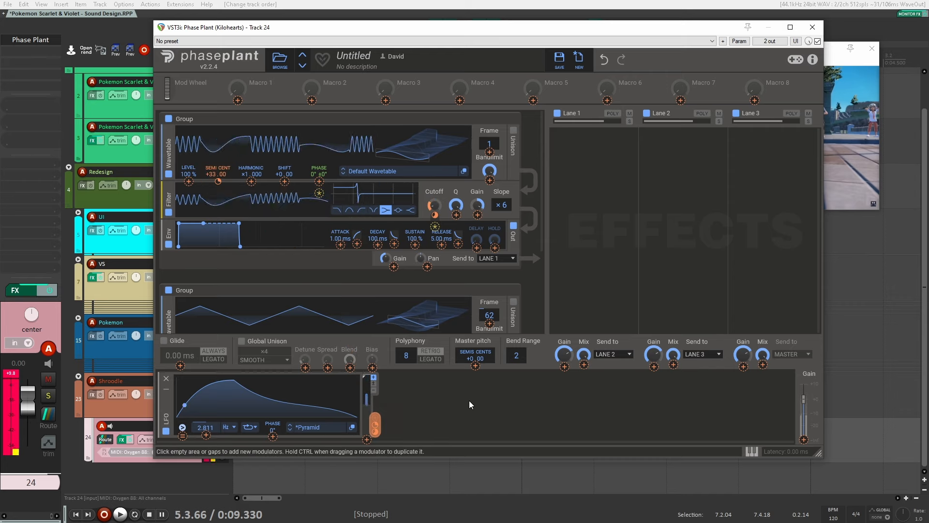
Set the LFO rate to 2.698 Hz and raise the starting node of its curve slightly
{"action": "left_click_drag", "start_coordinate": [207, 426], "coordinate": [207, 429]}
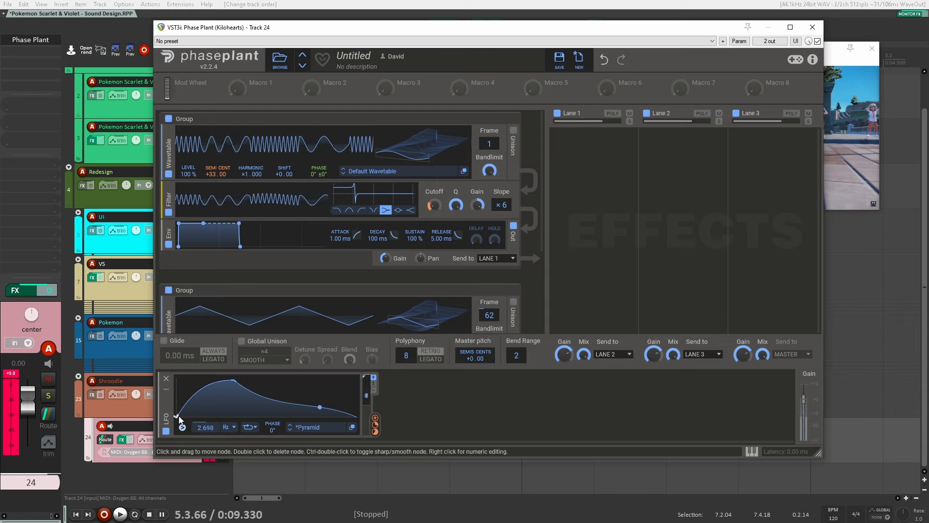
{"action": "left_click_drag", "start_coordinate": [177, 411], "coordinate": [179, 410]}
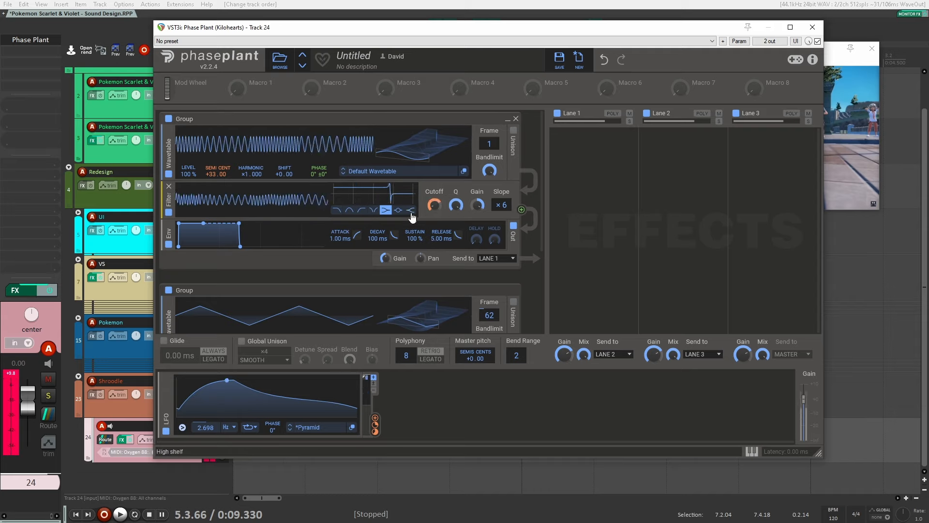
Add a Frequency Shifter to Lane 1, set its shift to -2.78 kHz, and close the synth window
{"action": "left_click", "coordinate": [589, 163]}
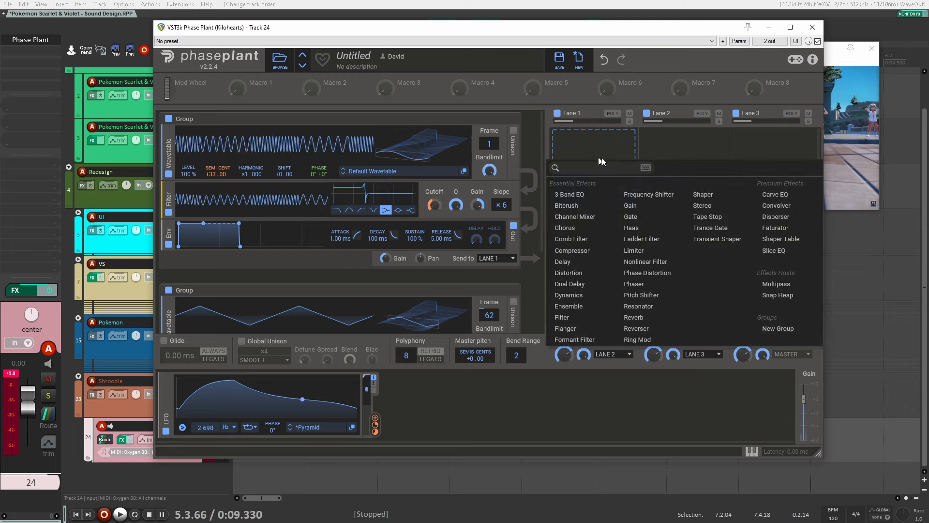
{"action": "left_click", "coordinate": [654, 195]}
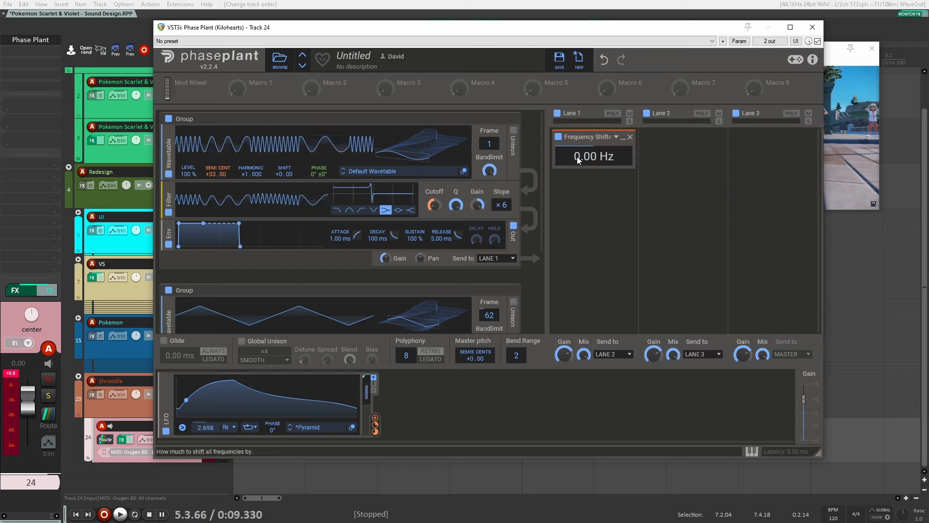
{"action": "left_click_drag", "start_coordinate": [577, 156], "coordinate": [577, 184]}
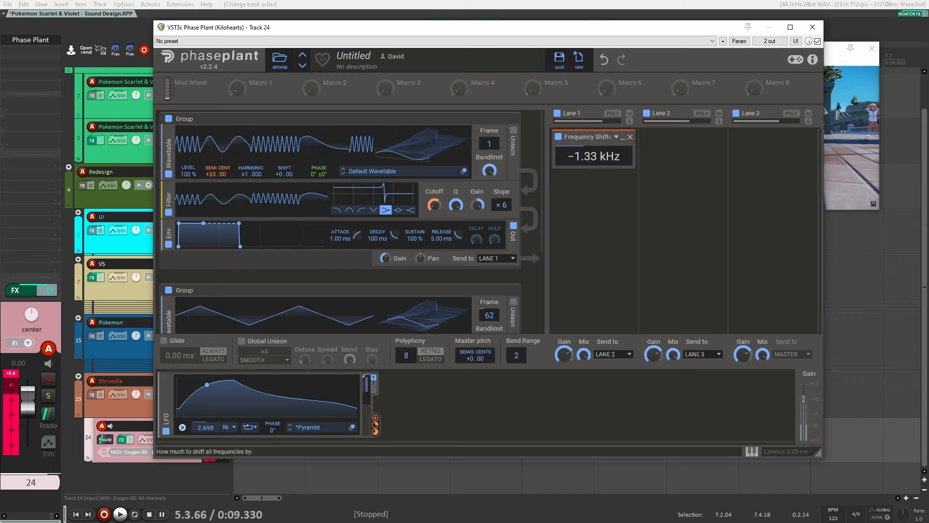
{"action": "mouse_move", "coordinate": [593, 156]}
{"action": "left_mouse_down"}
{"action": "mouse_move", "coordinate": [593, 179]}
{"action": "mouse_move", "coordinate": [593, 146]}
{"action": "mouse_move", "coordinate": [578, 162]}
{"action": "left_mouse_up"}
{"action": "left_click", "coordinate": [813, 27]}
Solo the original game audio track and play the Shroodle cry around marker 5 as a reference
{"action": "scroll", "coordinate": [543, 406], "scroll_direction": "up", "scroll_amount": 2}
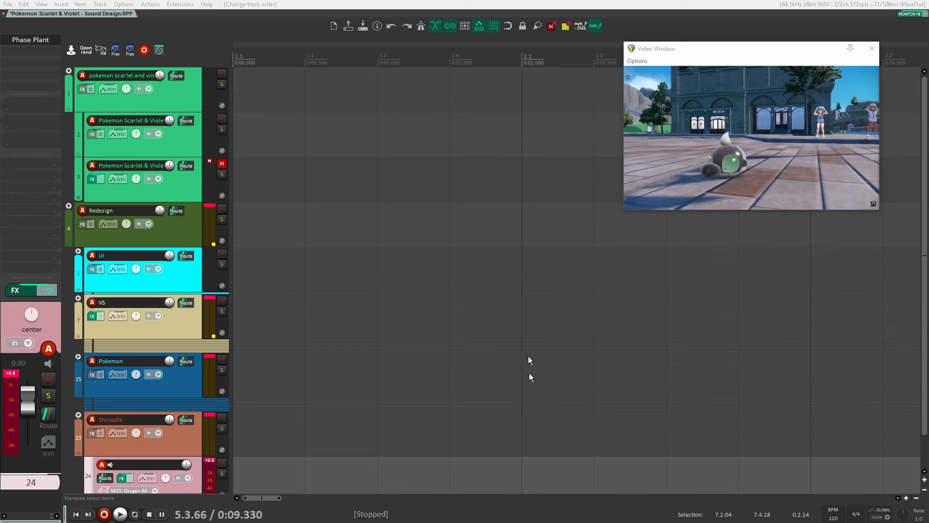
{"action": "left_click", "coordinate": [531, 236]}
{"action": "scroll", "coordinate": [548, 230], "scroll_direction": "up", "scroll_amount": 5}
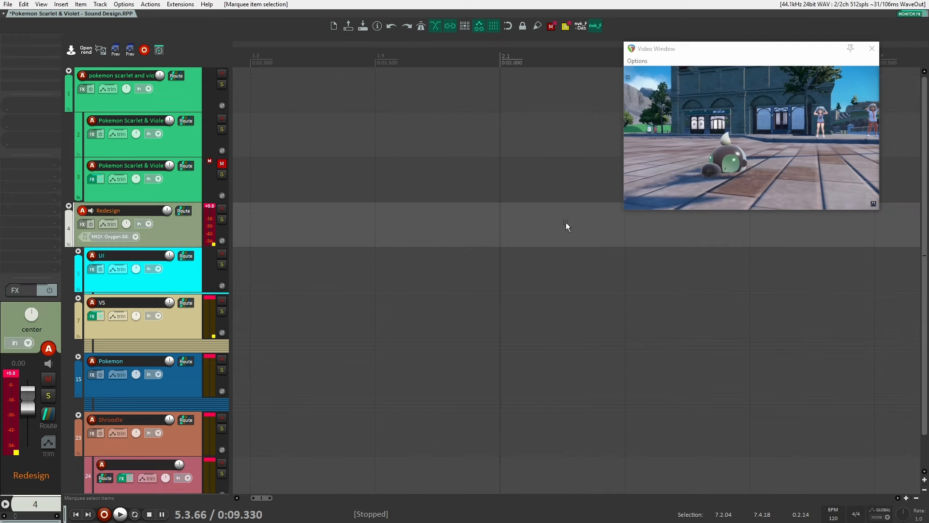
{"action": "scroll", "coordinate": [448, 244], "scroll_direction": "down", "scroll_amount": 6}
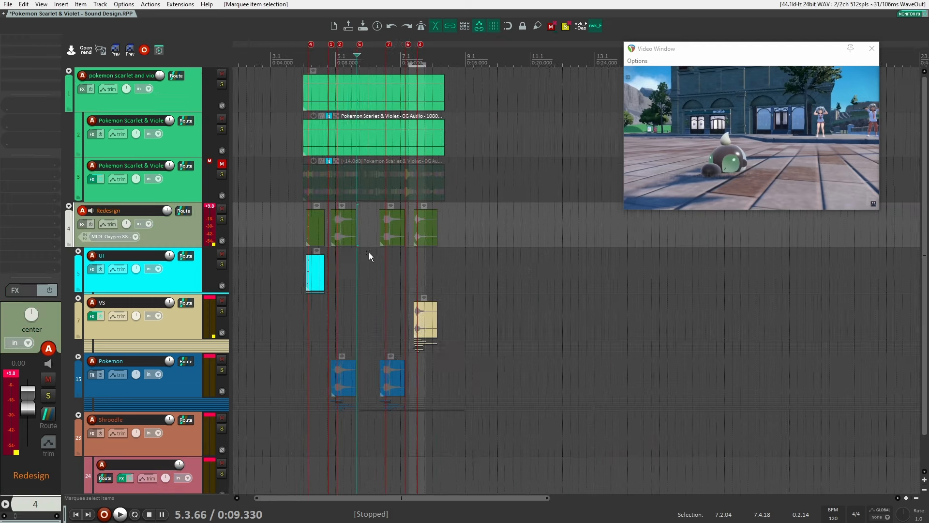
{"action": "scroll", "coordinate": [369, 252], "scroll_direction": "up", "scroll_amount": 3}
{"action": "left_click", "coordinate": [221, 174]}
{"action": "scroll", "coordinate": [496, 295], "scroll_direction": "up", "scroll_amount": 2}
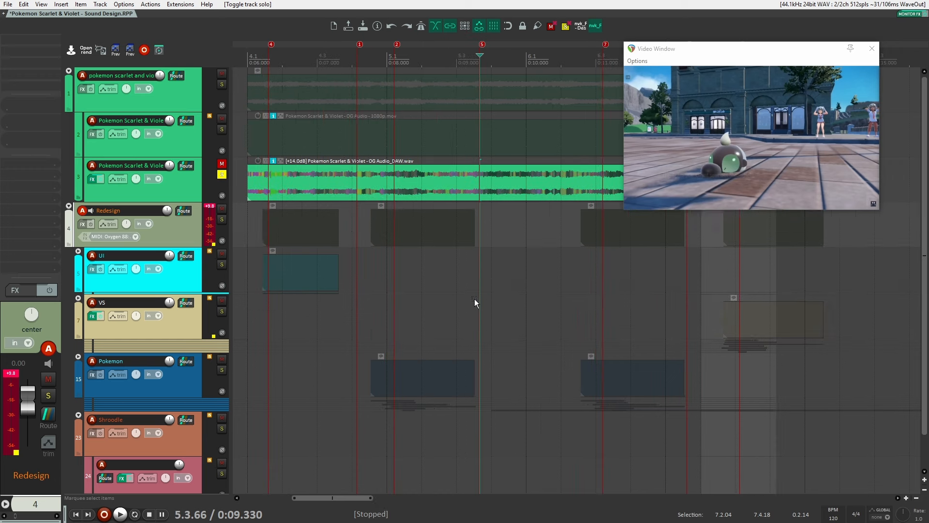
{"action": "left_click", "coordinate": [474, 298]}
{"action": "key", "text": "space"}
{"action": "key", "text": "space"}
{"action": "key", "text": "space"}
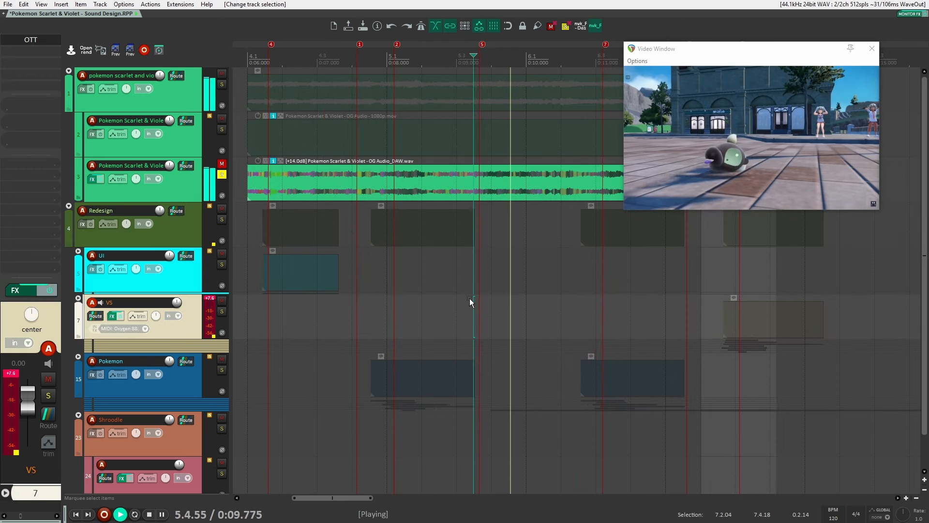
{"action": "key", "text": "space"}
{"action": "scroll", "coordinate": [324, 349], "scroll_direction": "down", "scroll_amount": 1}
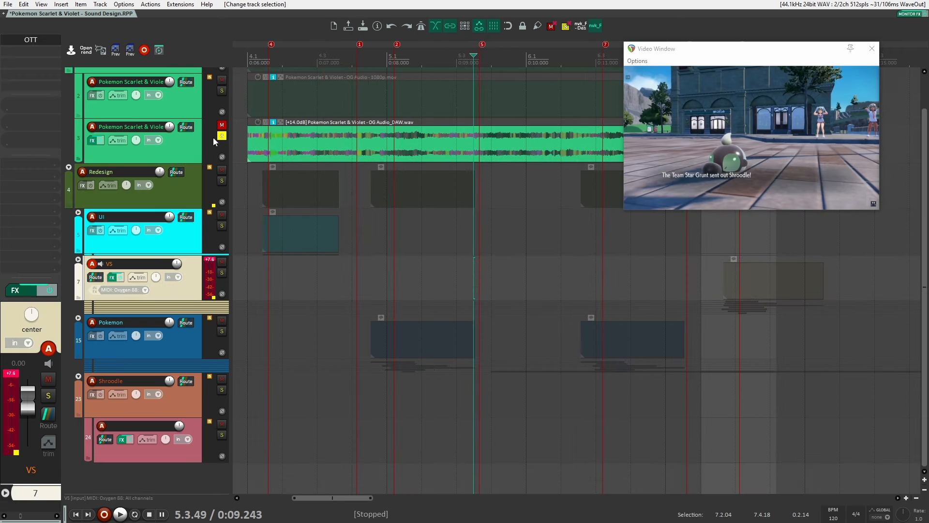
Solo track 24 as well and play the original cry again to compare it with the live synth
{"action": "left_click", "coordinate": [222, 435]}
{"action": "left_click", "coordinate": [193, 444]}
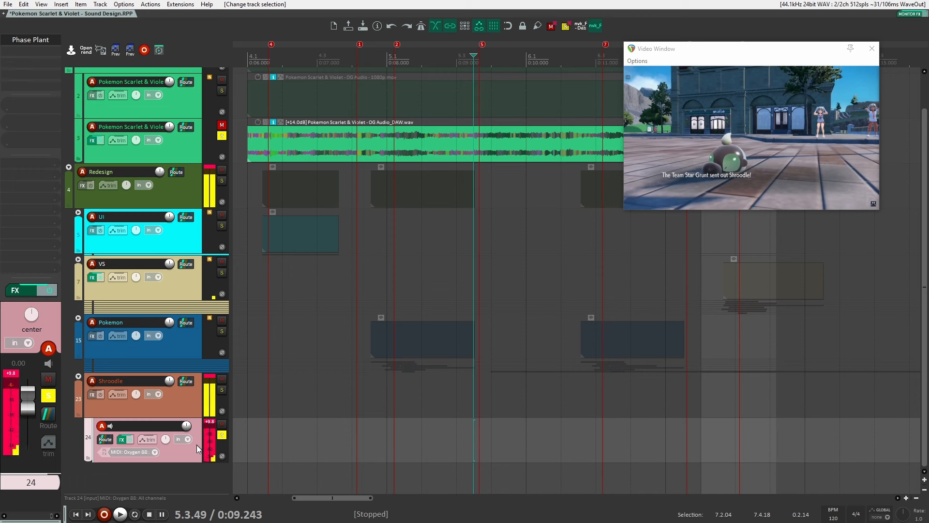
{"action": "key", "text": "space"}
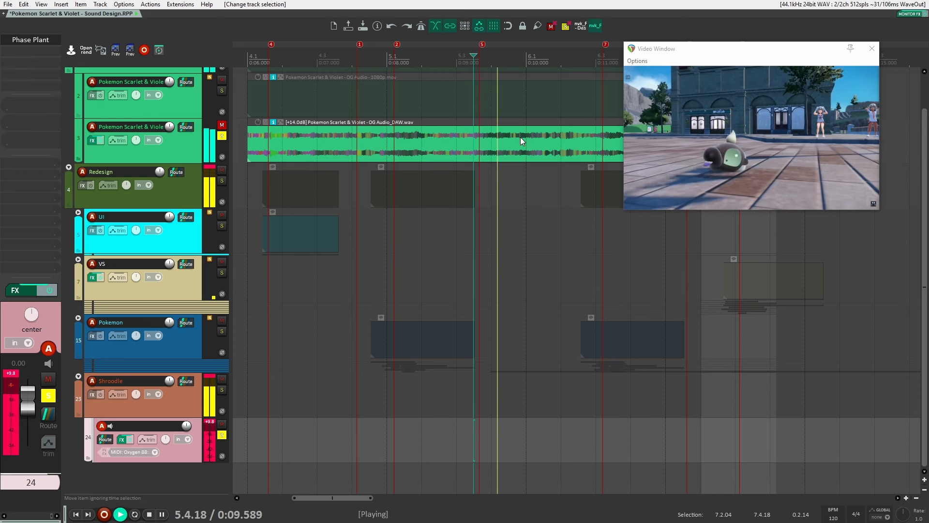
{"action": "key", "text": "space"}
{"action": "key", "text": "space"}
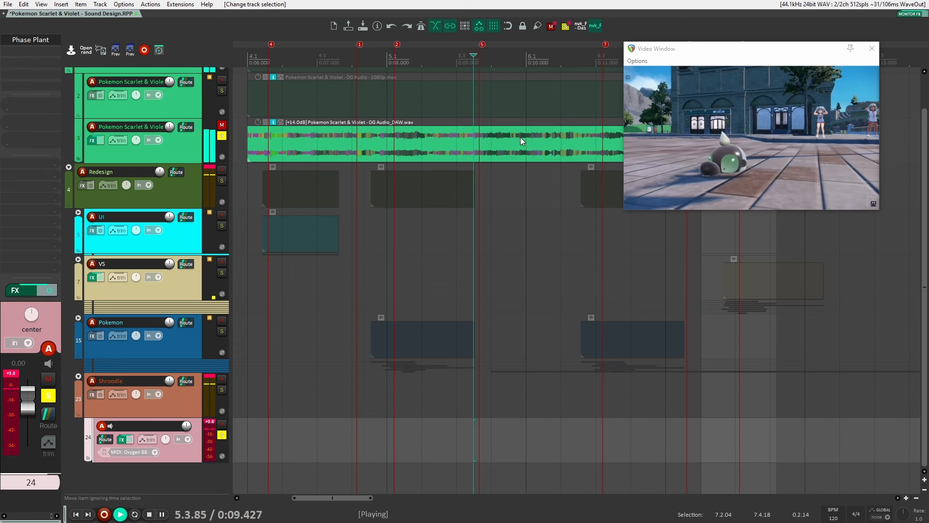
{"action": "key", "text": "space"}
Reopen Phase Plant on track 24 and examine the settings of both generator groups
{"action": "left_click", "coordinate": [31, 40]}
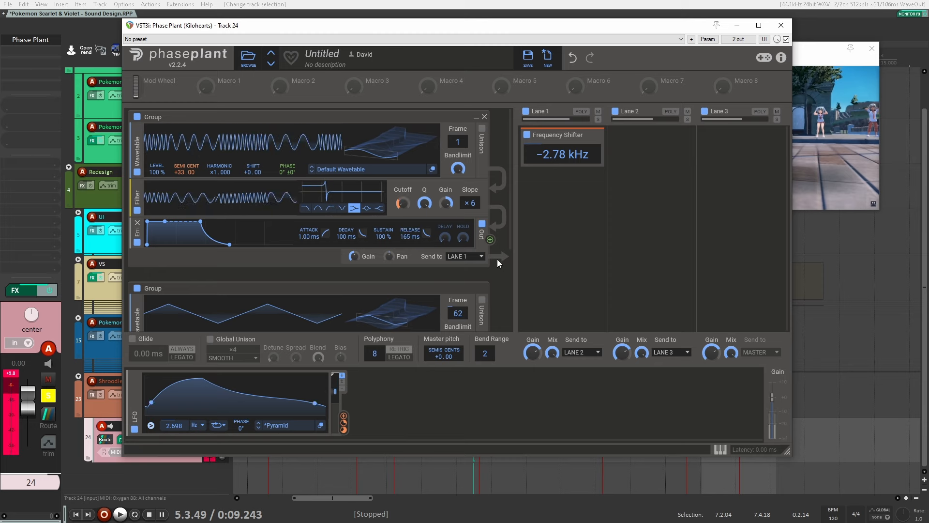
{"action": "scroll", "coordinate": [501, 261], "scroll_direction": "down", "scroll_amount": 3}
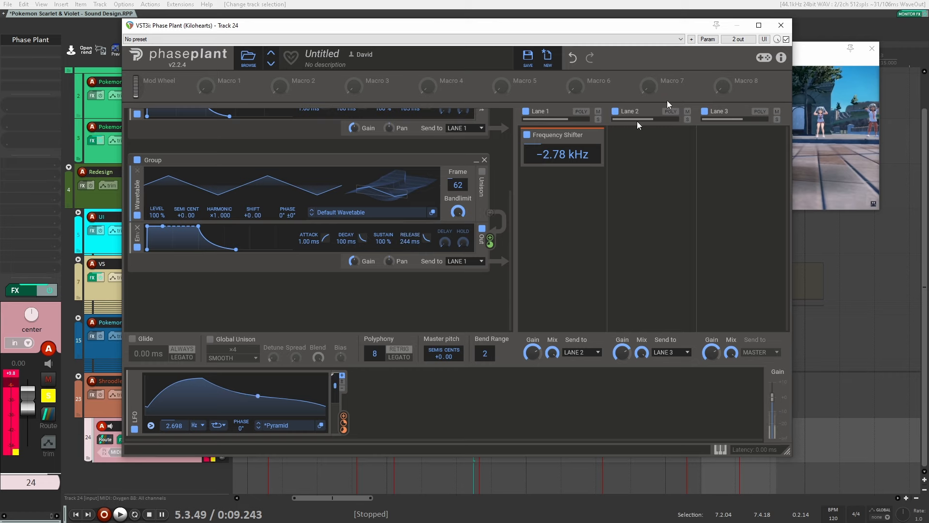
{"action": "left_click", "coordinate": [779, 25]}
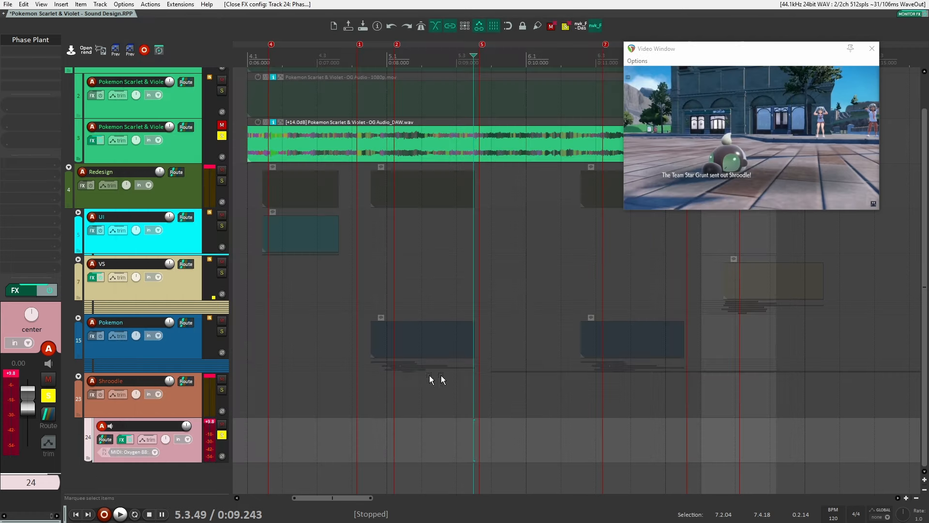
Record the synth's stereo output on track 24 from 6.805 s and move the recorded clip to start at about 8.875 s
{"action": "left_click", "coordinate": [334, 445]}
{"action": "left_click", "coordinate": [304, 449]}
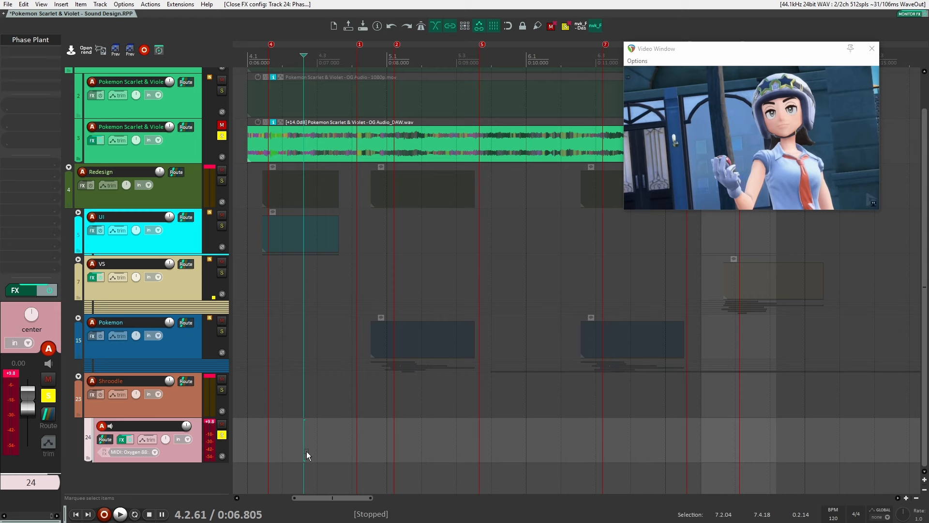
{"action": "key", "text": "ctrl+r"}
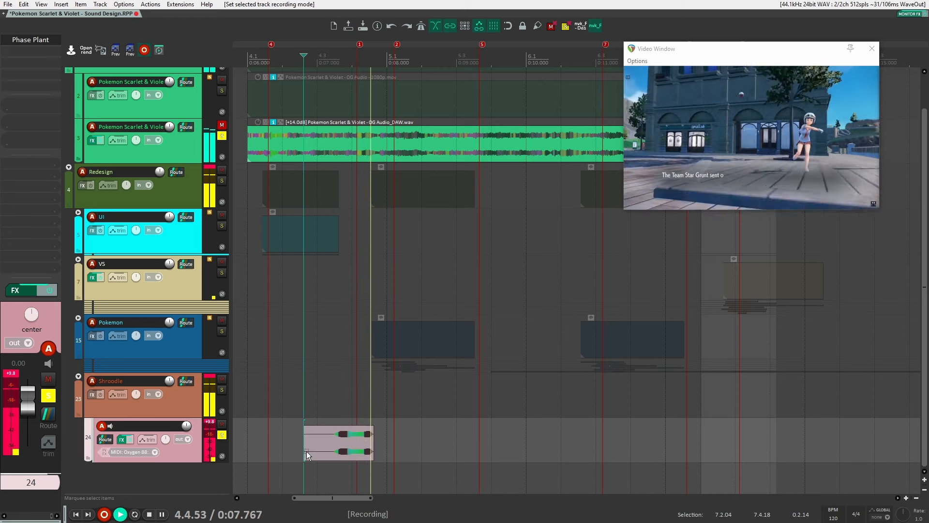
{"action": "key", "text": "space"}
{"action": "left_click_drag", "start_coordinate": [351, 440], "coordinate": [496, 439]}
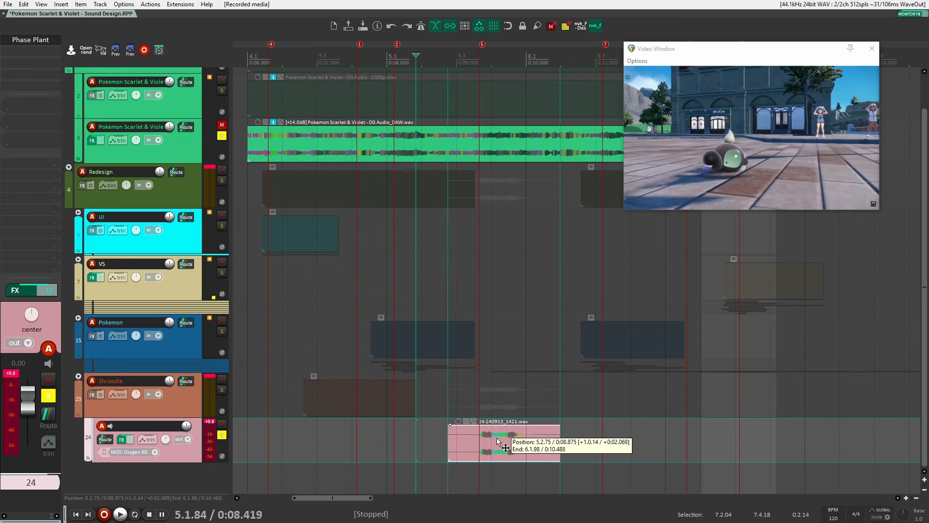
Play the recorded cry from 9.041 s with the original audio soloed, and replay it with the original unsoloed
{"action": "left_click", "coordinate": [460, 397]}
{"action": "key", "text": "space"}
{"action": "key", "text": "space"}
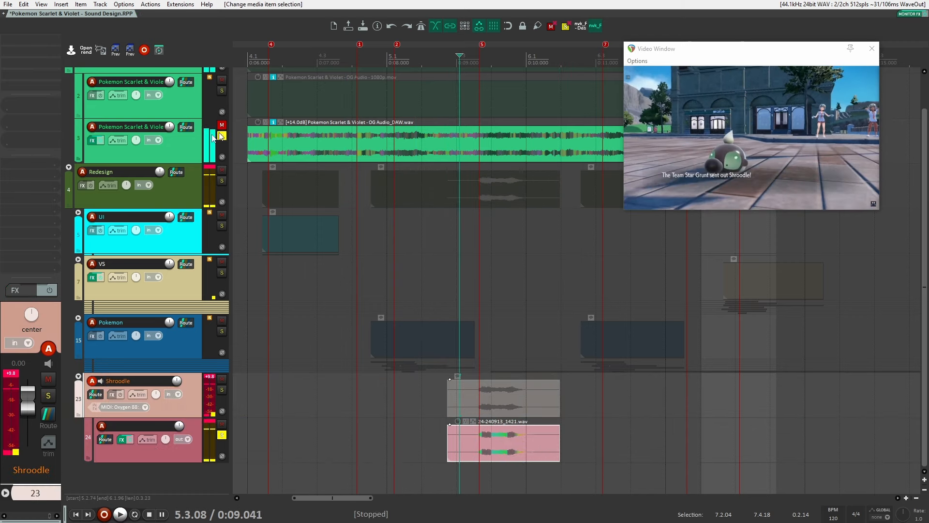
{"action": "key", "text": "space"}
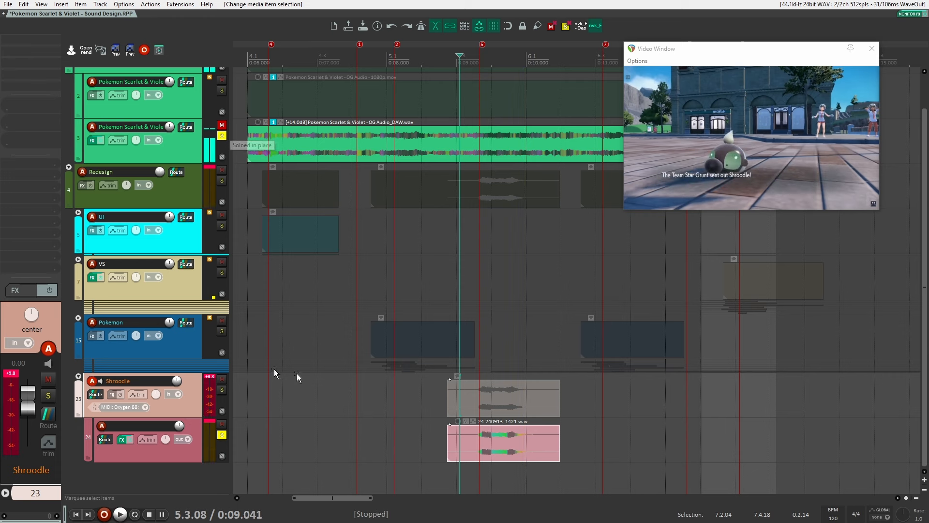
{"action": "left_click", "coordinate": [222, 136]}
{"action": "key", "text": "space"}
{"action": "key", "text": "space"}
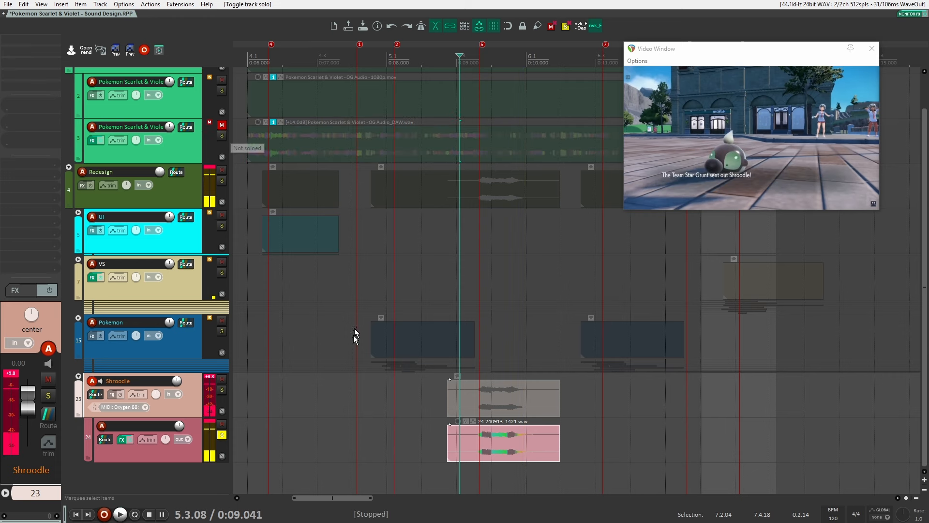
Solo only the original audio to replay its cry from 9.041 s, and clear the remaining solo
{"action": "left_click", "coordinate": [222, 434]}
{"action": "left_click", "coordinate": [222, 135]}
{"action": "key", "text": "space"}
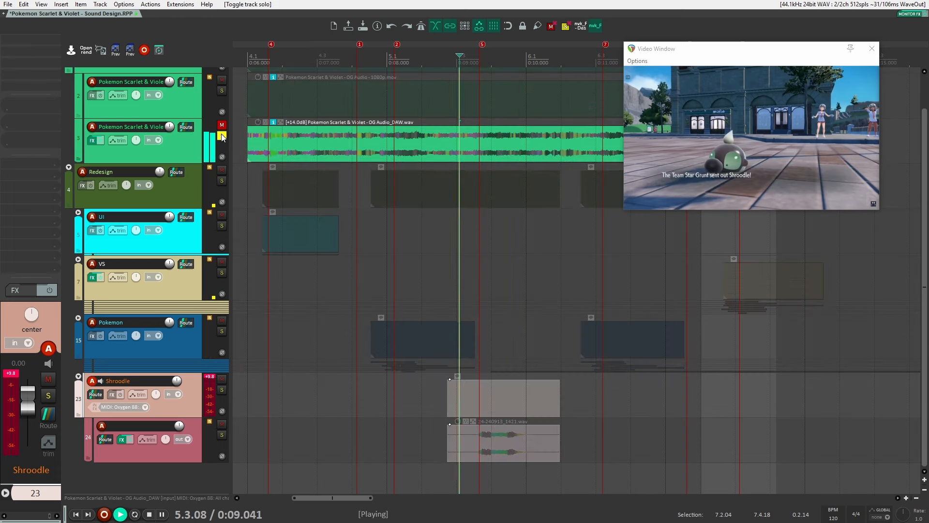
{"action": "key", "text": "space"}
{"action": "left_click", "coordinate": [222, 135]}
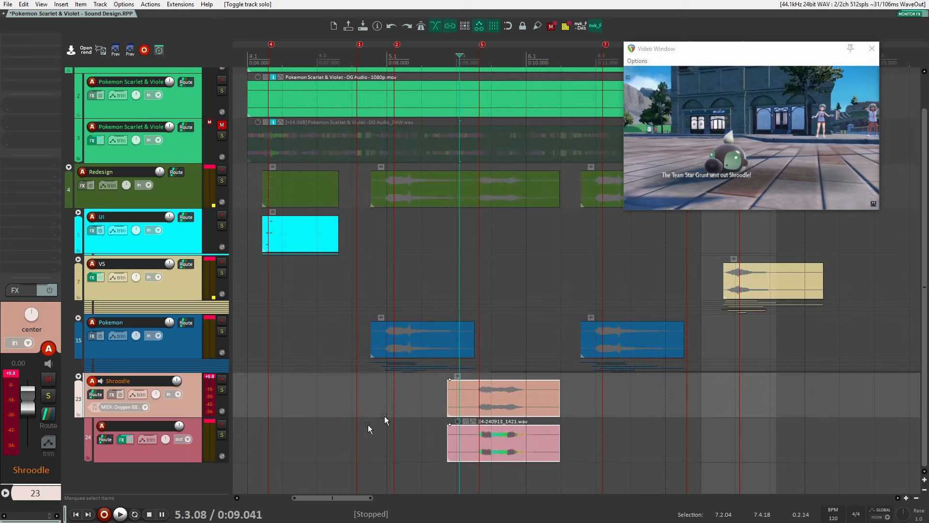
Add the Infiltrator effect to track 24 after Phase Plant
{"action": "left_click", "coordinate": [185, 444]}
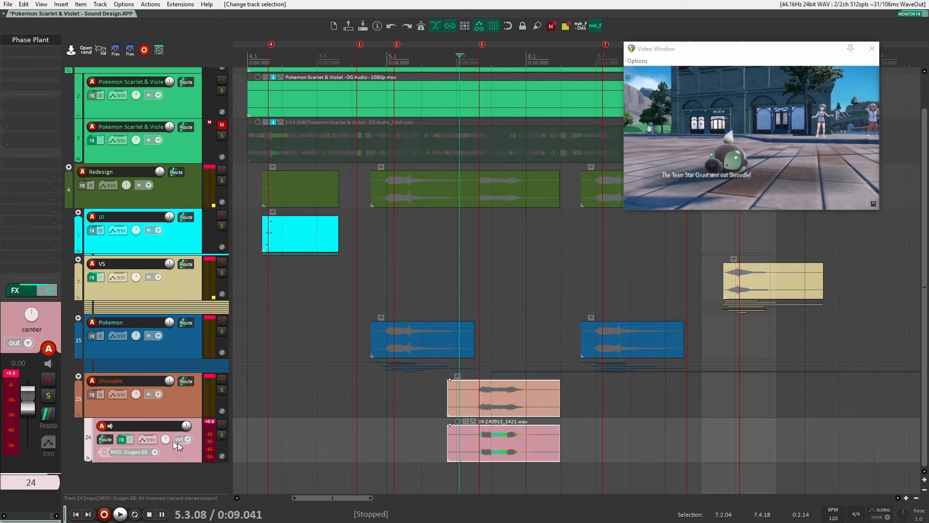
{"action": "double_click", "coordinate": [15, 47]}
{"action": "type", "text": "inf"}
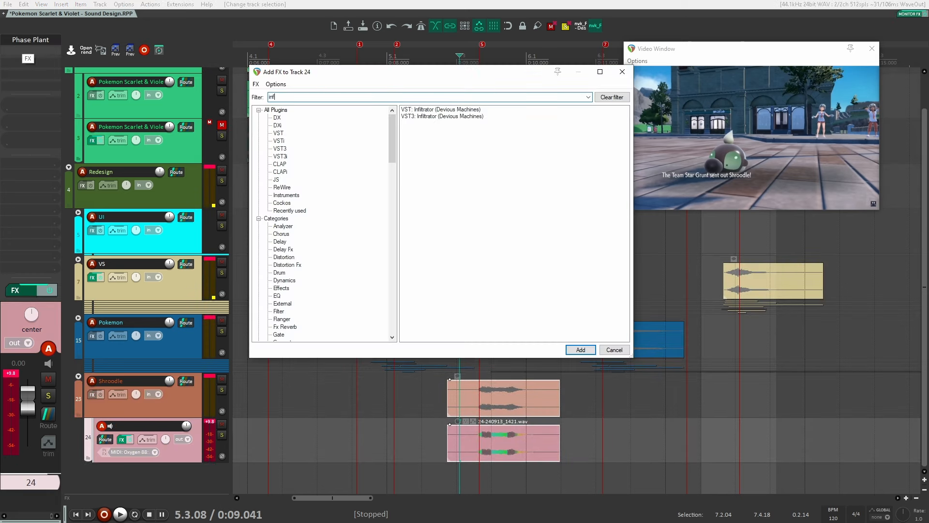
{"action": "key", "text": "Return"}
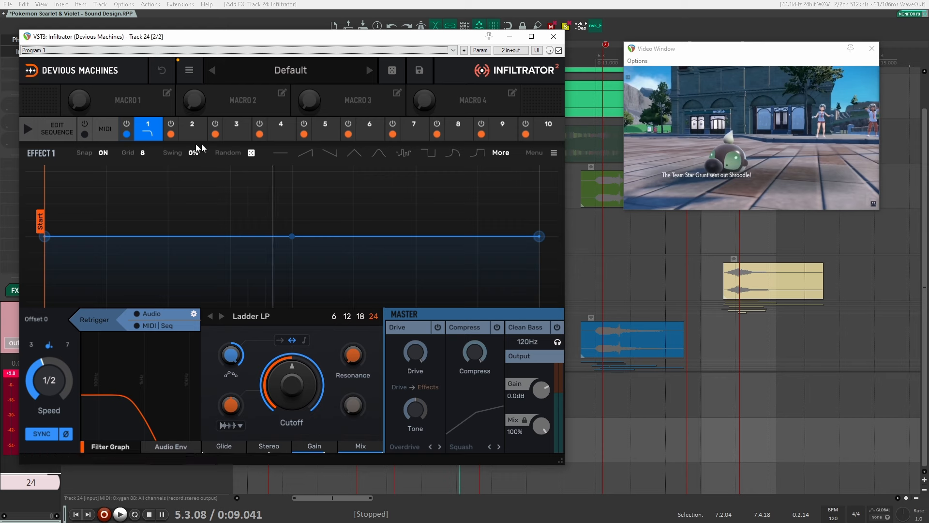
Change Infiltrator's effect 1 to the Ladder HP filter and raise its cutoff slightly
{"action": "left_click", "coordinate": [147, 129]}
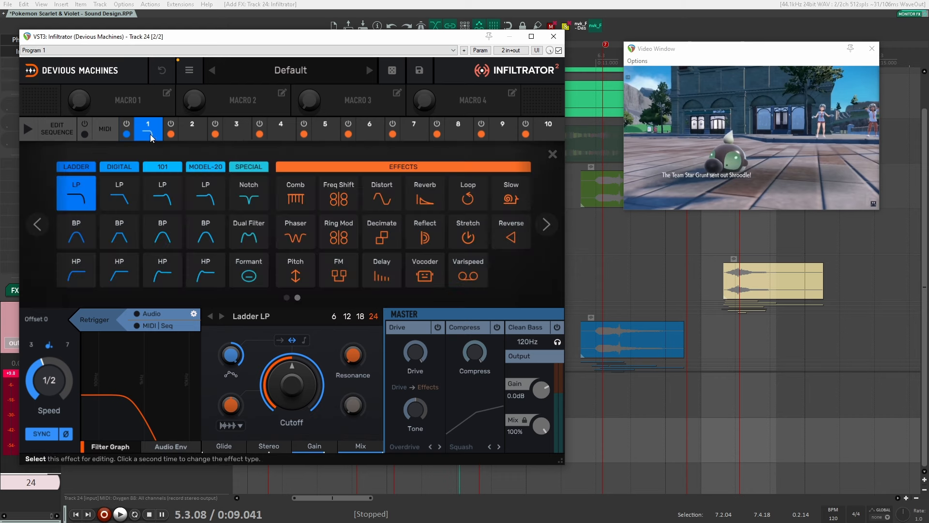
{"action": "left_click", "coordinate": [548, 223]}
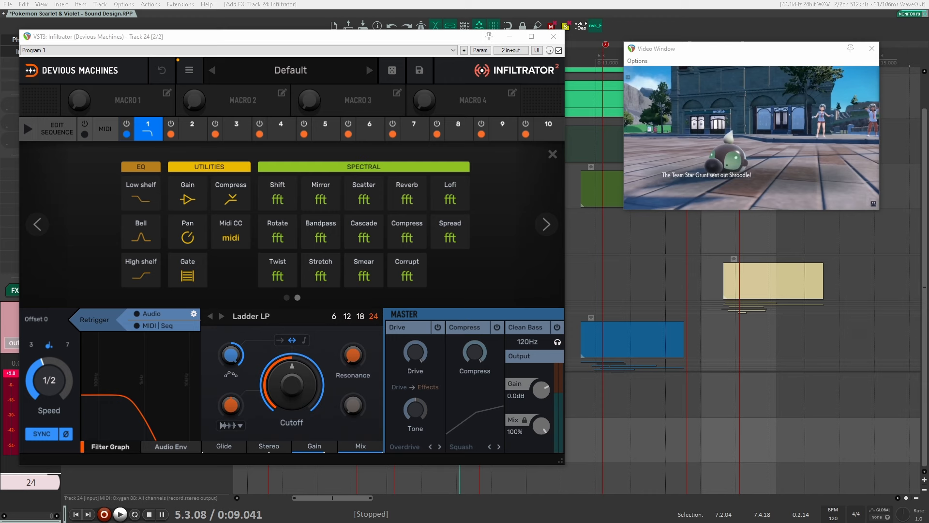
{"action": "left_click", "coordinate": [147, 132]}
{"action": "left_click", "coordinate": [147, 132]}
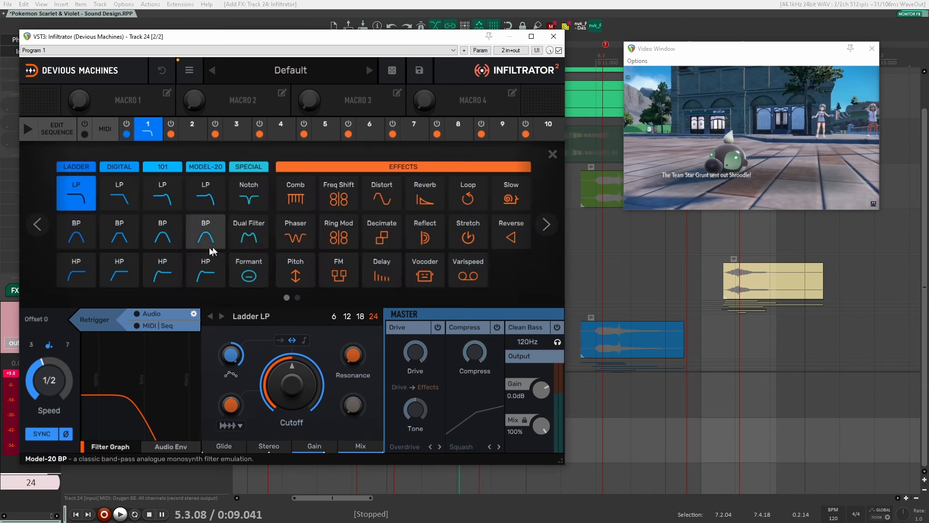
{"action": "left_click", "coordinate": [91, 270]}
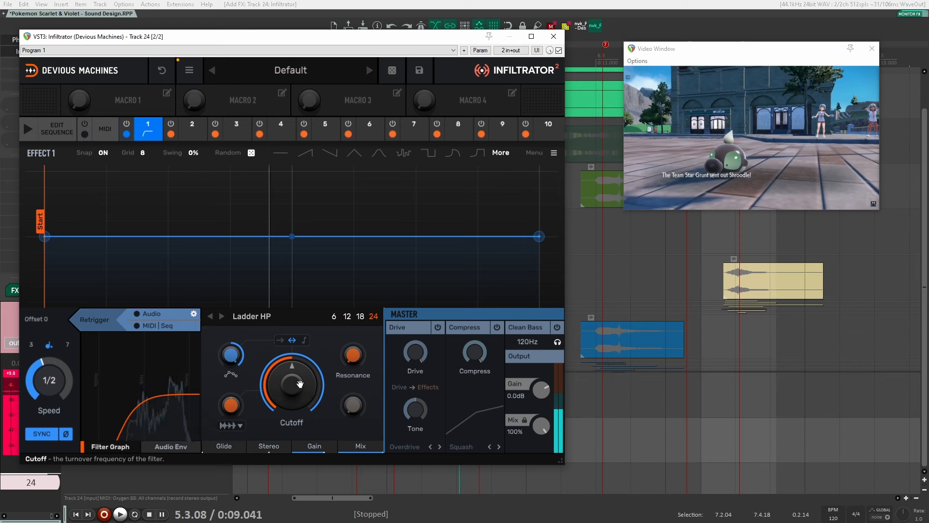
{"action": "left_click_drag", "start_coordinate": [298, 385], "coordinate": [299, 377]}
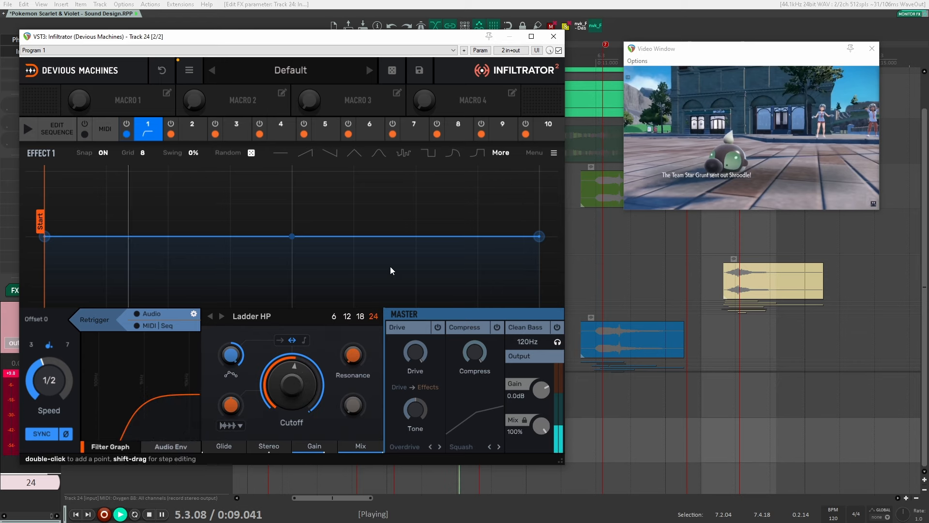
Move the Infiltrator window aside, shorten the recorded cry's end and add a fade-out while auditioning it
{"action": "left_click_drag", "start_coordinate": [145, 36], "coordinate": [908, 21]}
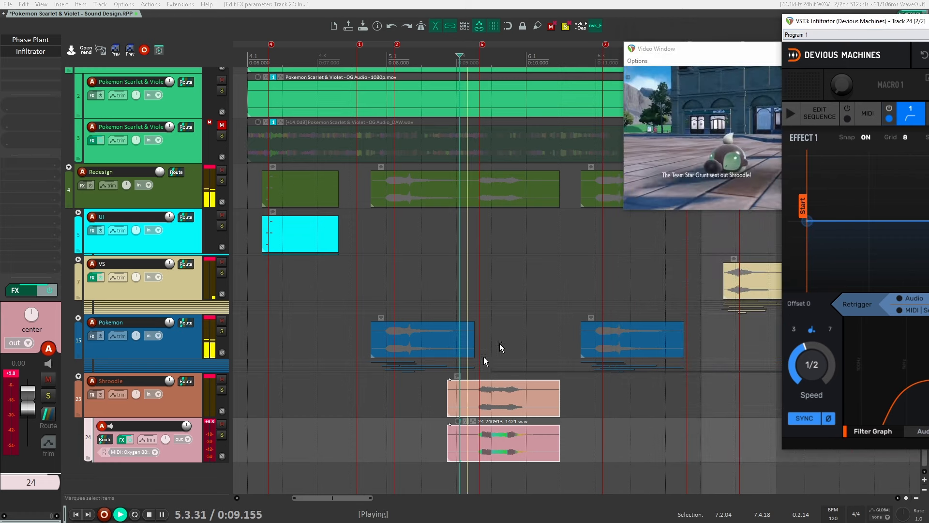
{"action": "key", "text": "space"}
{"action": "left_click_drag", "start_coordinate": [558, 439], "coordinate": [538, 431]}
{"action": "key", "text": "space"}
{"action": "key", "text": "space"}
{"action": "key", "text": "space"}
{"action": "key", "text": "space"}
{"action": "key", "text": "space"}
{"action": "key", "text": "space"}
{"action": "key", "text": "space"}
{"action": "key", "text": "space"}
{"action": "key", "text": "space"}
{"action": "key", "text": "space"}
{"action": "key", "text": "space"}
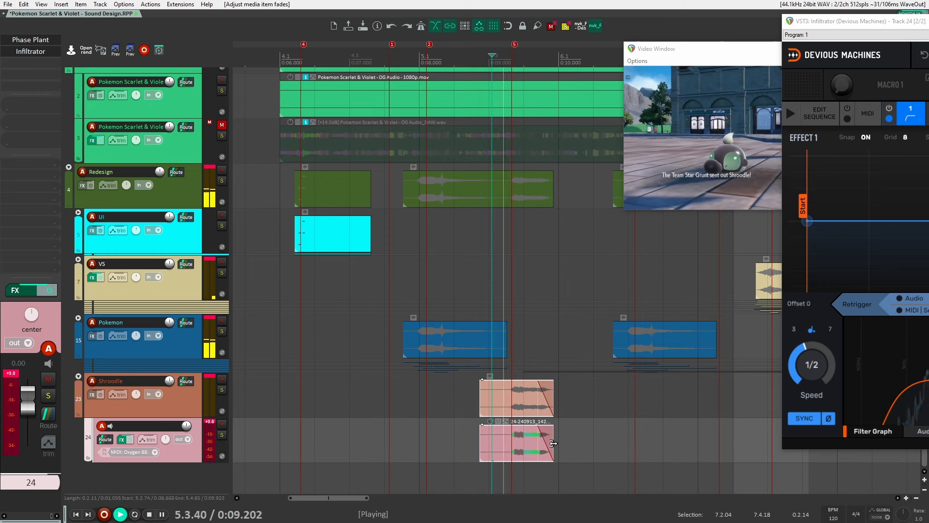
{"action": "key", "text": "space"}
Solo the original audio to play its cry, and unsolo it to compare with the trimmed redesign
{"action": "left_click", "coordinate": [222, 136]}
{"action": "key", "text": "space"}
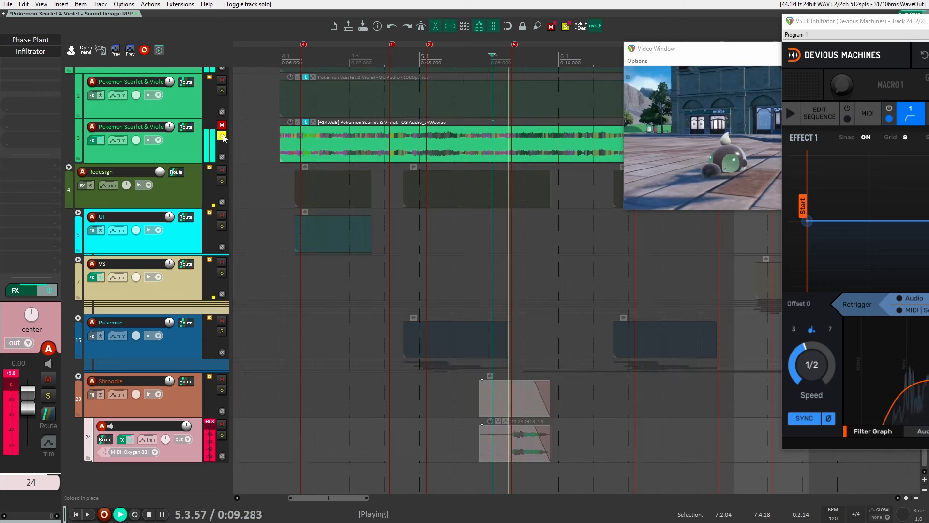
{"action": "key", "text": "space"}
{"action": "left_click", "coordinate": [222, 136]}
{"action": "key", "text": "space"}
{"action": "key", "text": "space"}
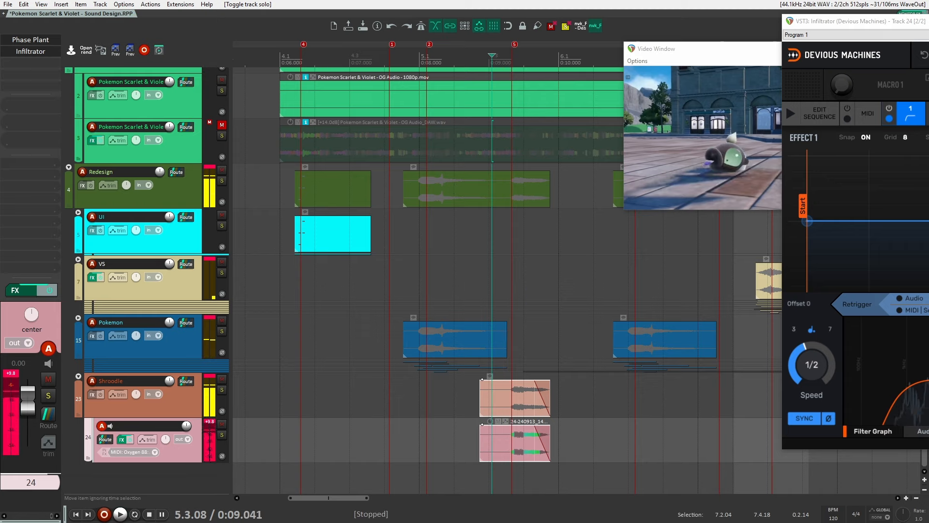
Load the spectral Shift effect into Infiltrator's second effect slot and raise its Scale to 1.41
{"action": "left_click_drag", "start_coordinate": [927, 21], "coordinate": [520, 30]}
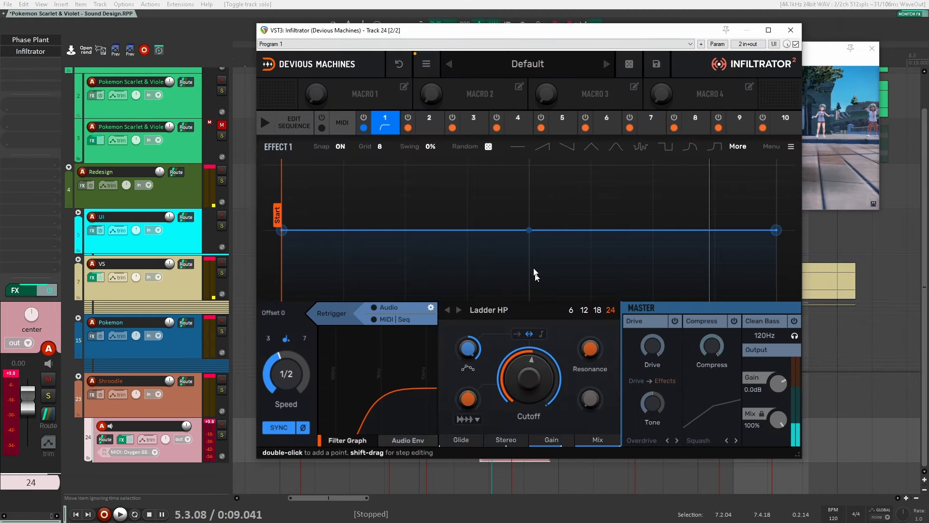
{"action": "left_click", "coordinate": [430, 124]}
{"action": "left_click", "coordinate": [783, 218]}
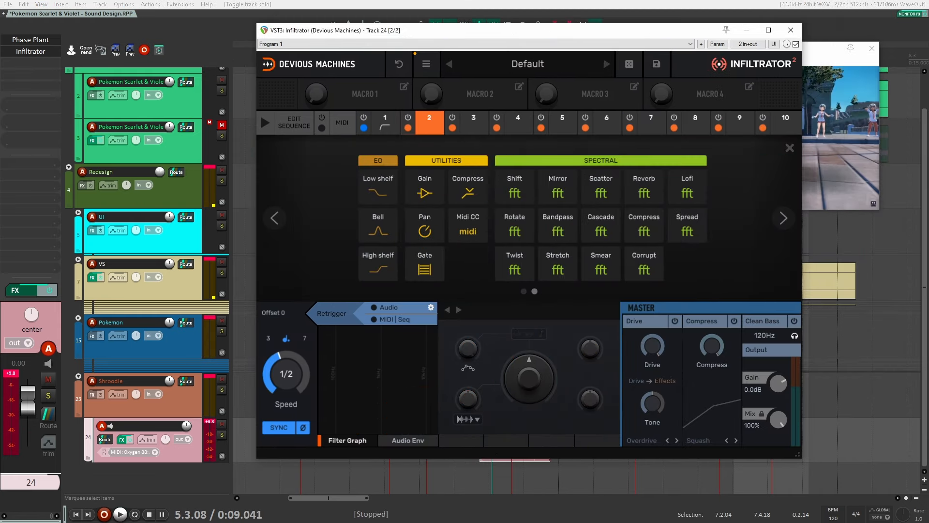
{"action": "left_click", "coordinate": [222, 136]}
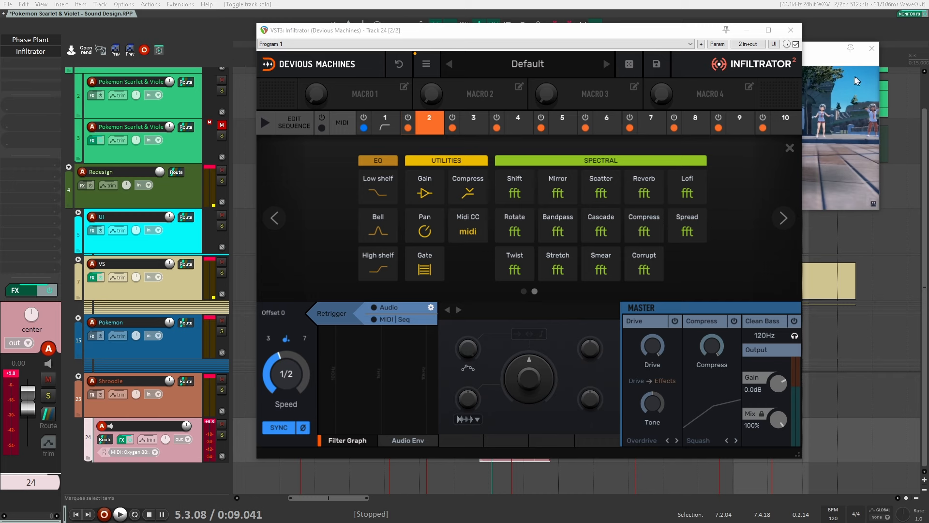
{"action": "left_click", "coordinate": [515, 190]}
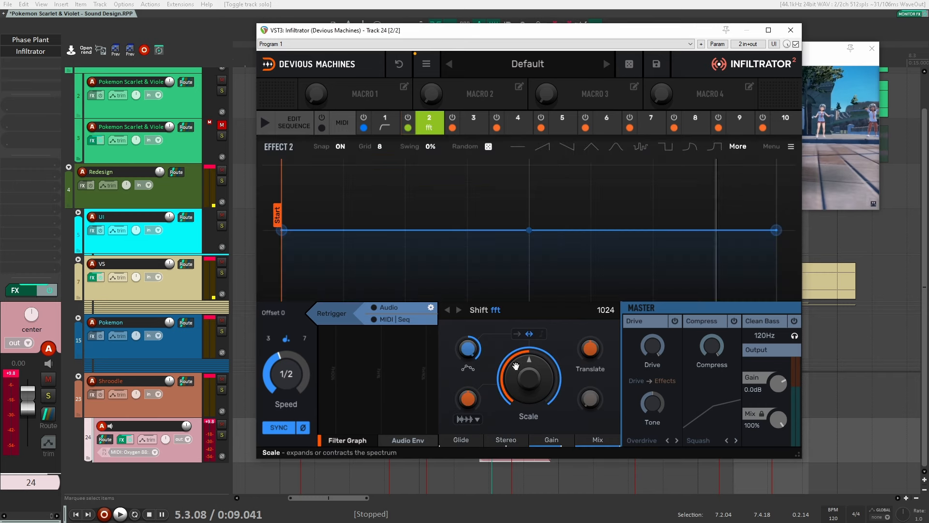
{"action": "left_click_drag", "start_coordinate": [539, 376], "coordinate": [539, 372]}
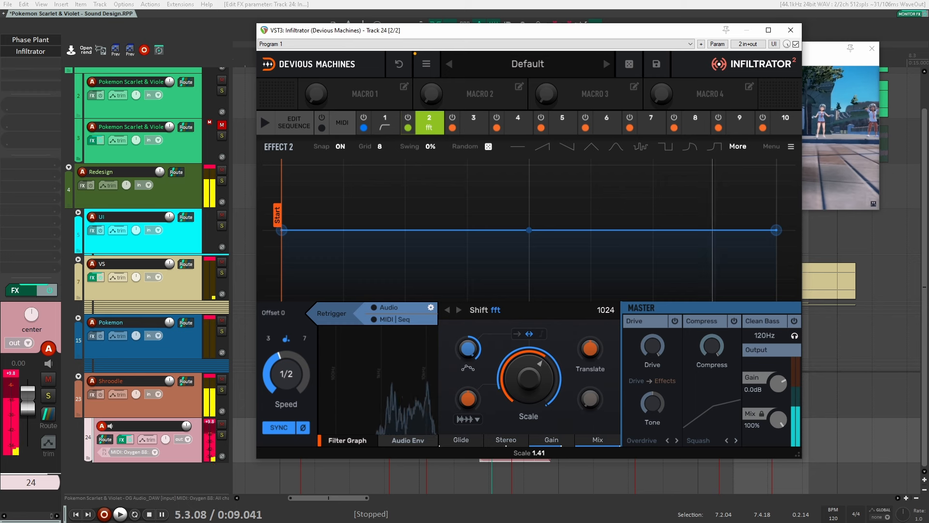
Compare FFT sizes 256, 2048 and 512 on the Shift effect, settle on 256, and raise its Translate amount
{"action": "left_click", "coordinate": [616, 312]}
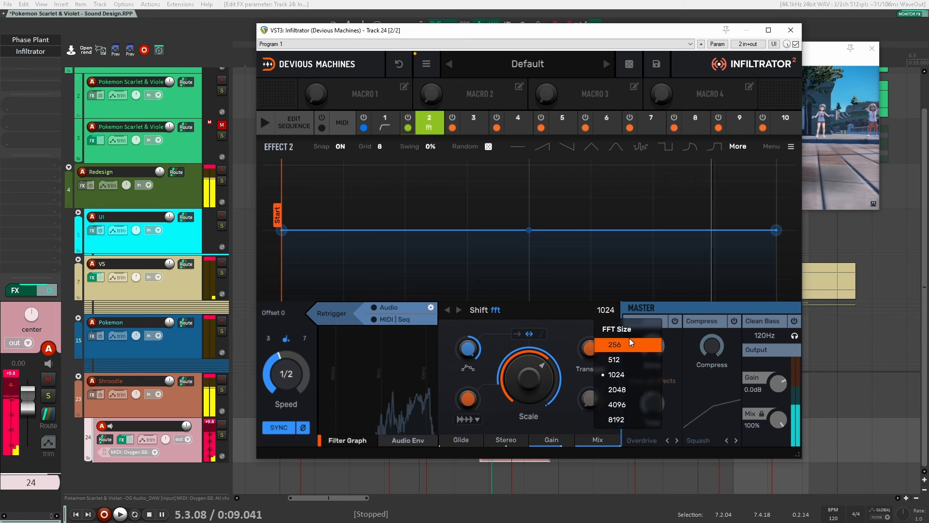
{"action": "left_click", "coordinate": [622, 344]}
{"action": "left_click", "coordinate": [608, 312]}
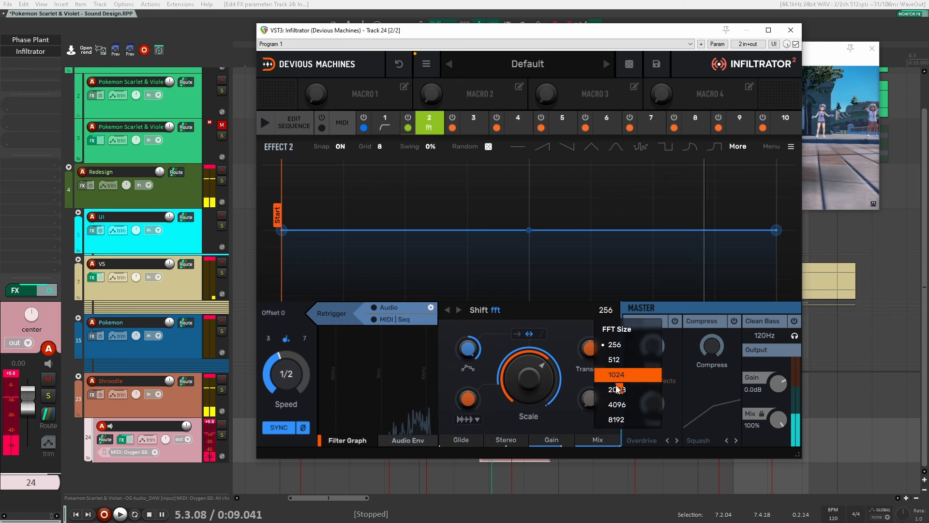
{"action": "left_click", "coordinate": [616, 391]}
{"action": "left_click", "coordinate": [603, 313]}
{"action": "left_click", "coordinate": [617, 359]}
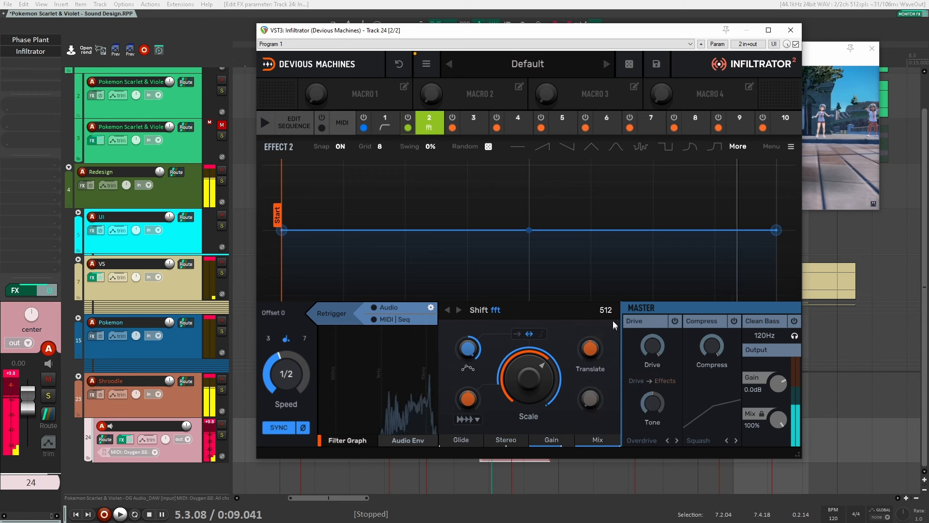
{"action": "left_click", "coordinate": [606, 311]}
{"action": "left_click", "coordinate": [609, 344]}
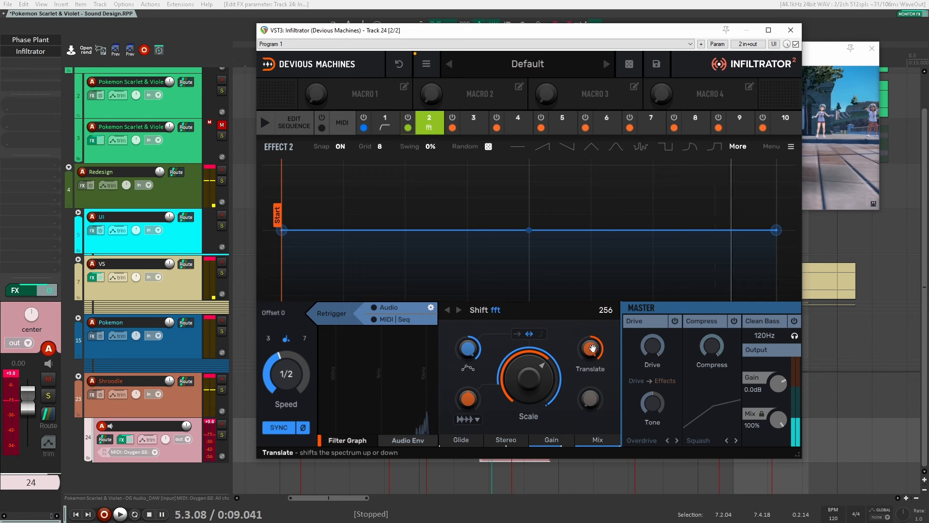
{"action": "left_click_drag", "start_coordinate": [533, 379], "coordinate": [532, 381]}
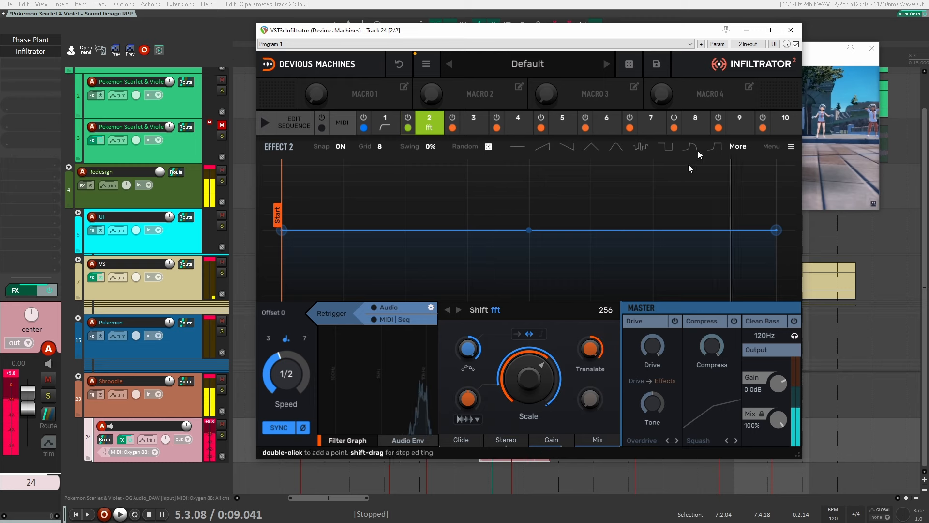
Close Infiltrator and audition track 24's cry against the video
{"action": "left_click", "coordinate": [791, 30]}
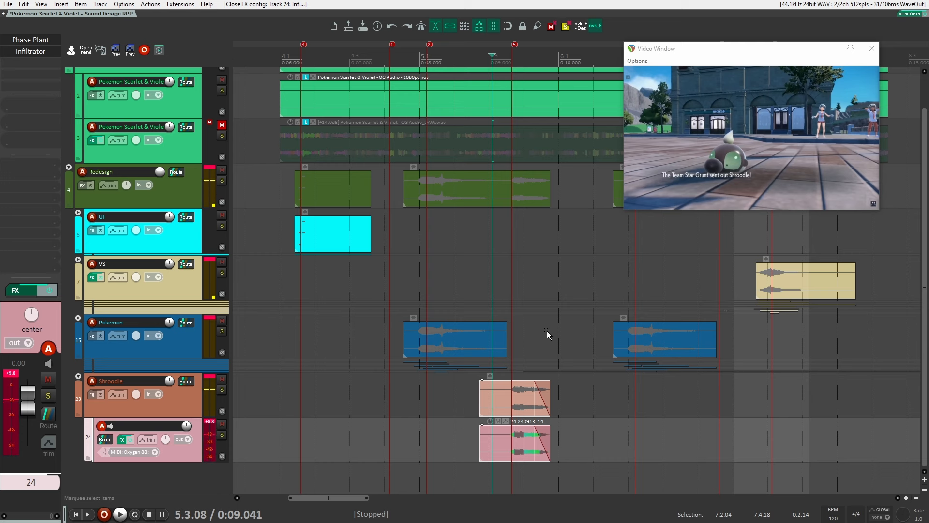
{"action": "left_click", "coordinate": [193, 409]}
{"action": "left_click", "coordinate": [195, 447]}
{"action": "key", "text": "space"}
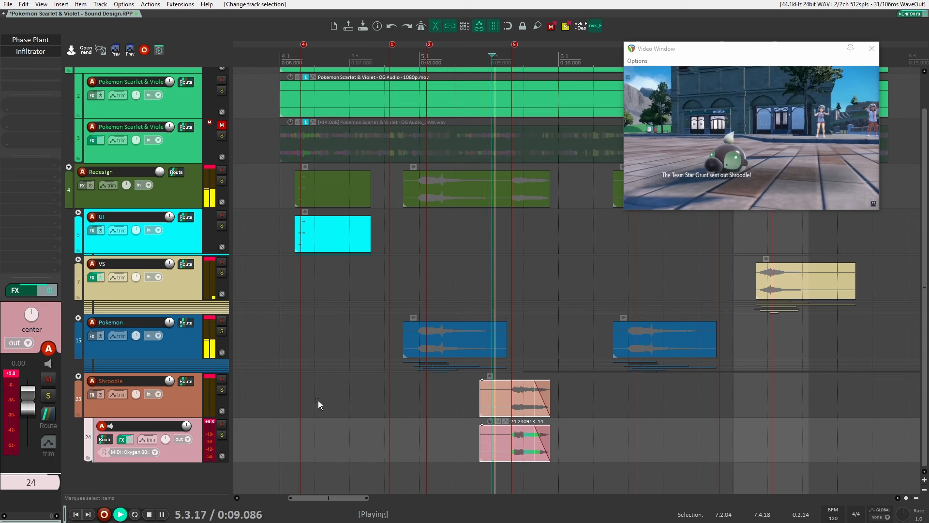
{"action": "key", "text": "space"}
{"action": "key", "text": "space"}
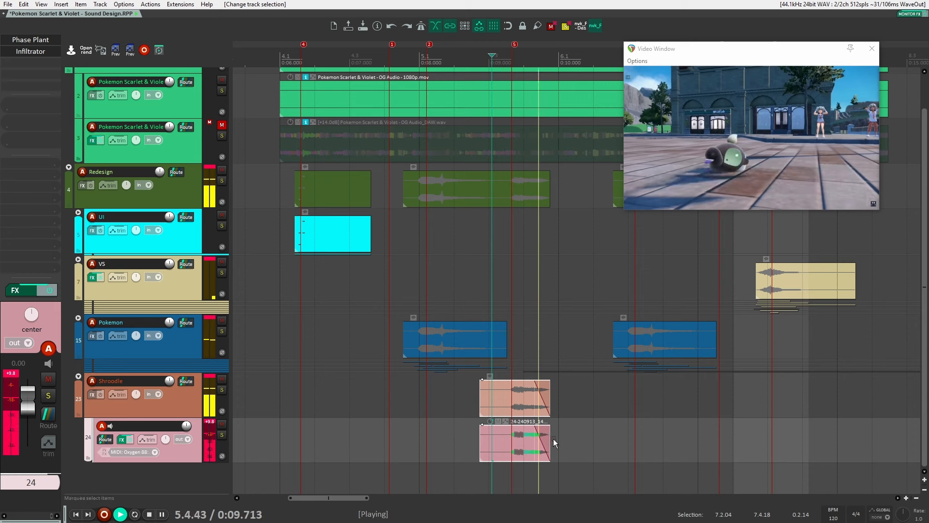
{"action": "key", "text": "space"}
Bypass Infiltrator and record a new pass of the cry on track 24, starting at 3.3.17
{"action": "left_click", "coordinate": [330, 441]}
{"action": "left_click_drag", "start_coordinate": [303, 444], "coordinate": [95, 282]}
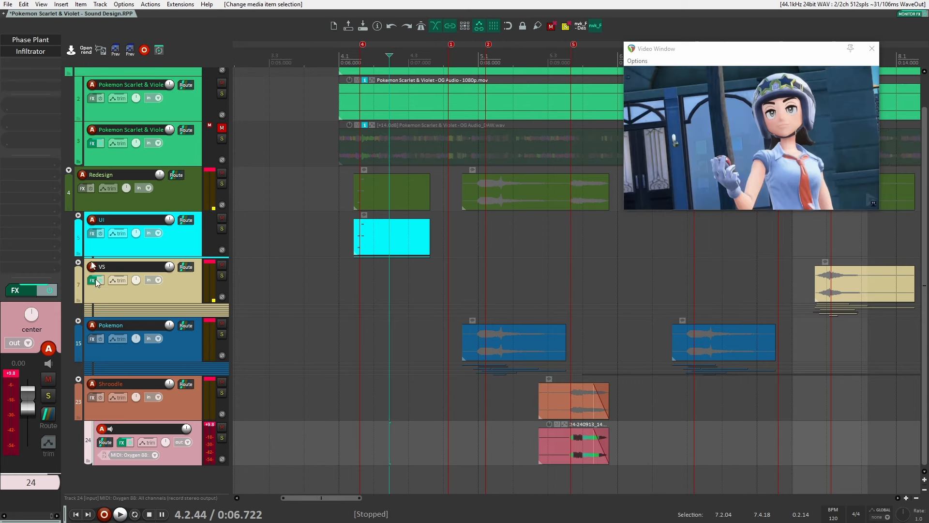
{"action": "left_click", "coordinate": [30, 51], "text": "shift"}
{"action": "left_click", "coordinate": [275, 448]}
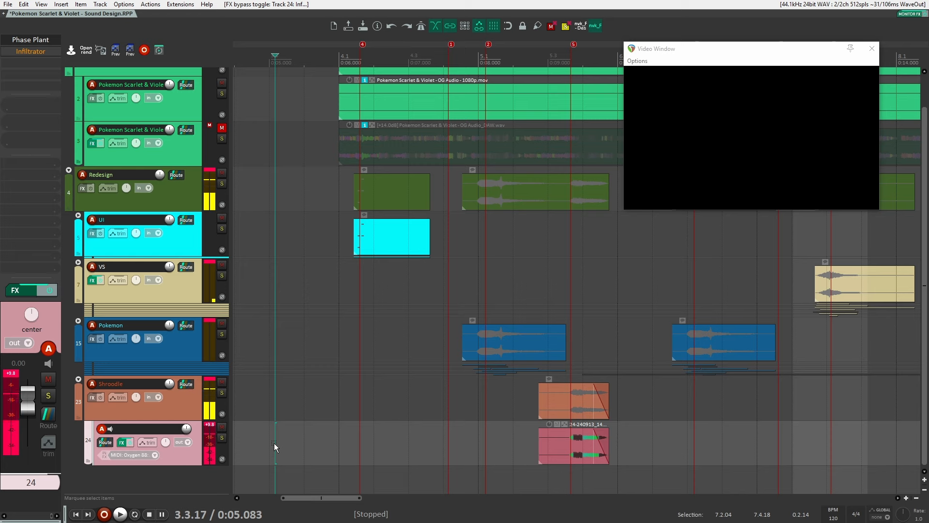
{"action": "key", "text": "ctrl+r"}
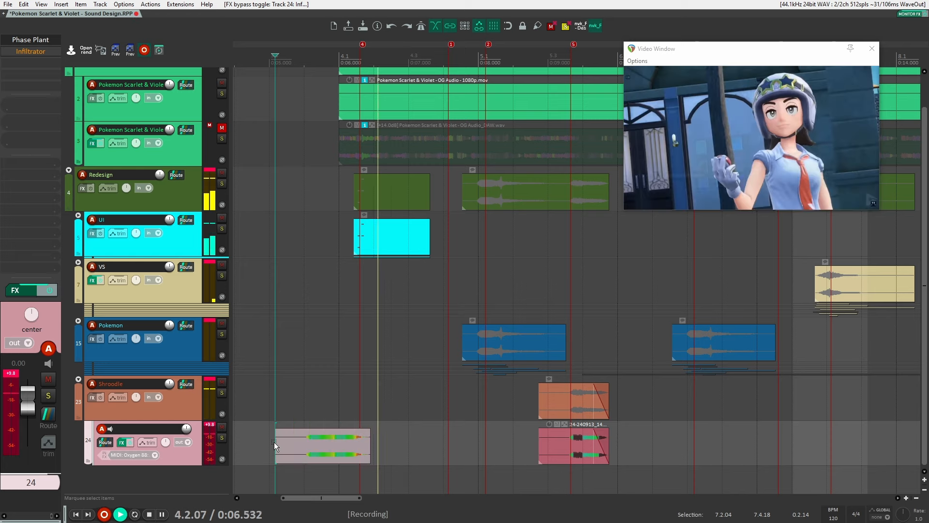
{"action": "key", "text": "space"}
Move the old cry take out of the way and place the new recording so its second cry starts near marker 5
{"action": "left_click_drag", "start_coordinate": [575, 442], "coordinate": [780, 444]}
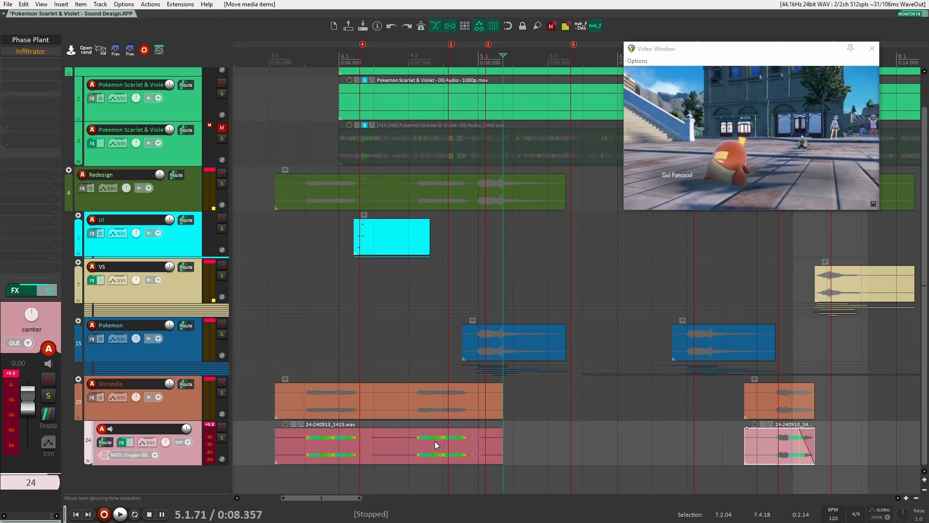
{"action": "left_click_drag", "start_coordinate": [430, 446], "coordinate": [580, 448]}
{"action": "left_click", "coordinate": [544, 442]}
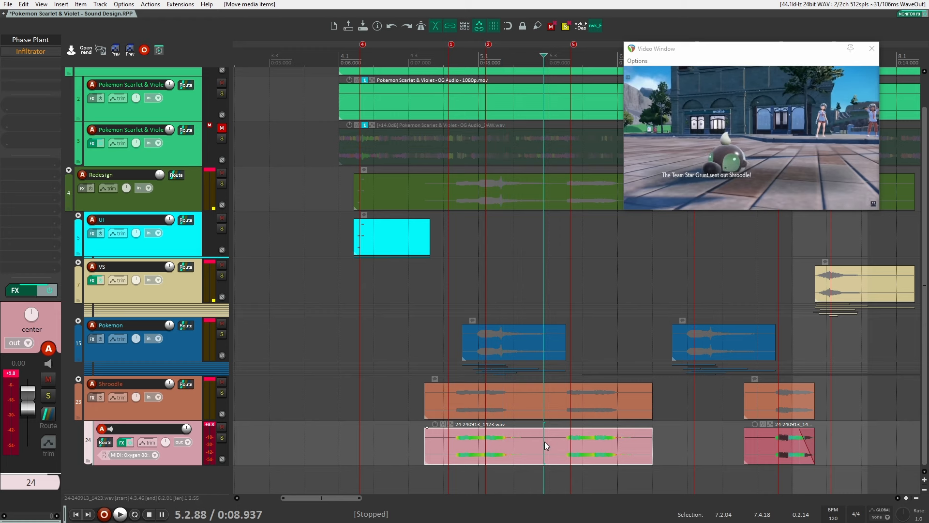
Split the new recording between its two cries and mute the first cry and the old take
{"action": "left_click", "coordinate": [554, 442]}
{"action": "key", "text": "s"}
{"action": "left_click", "coordinate": [496, 441]}
{"action": "key", "text": "m"}
{"action": "left_click", "coordinate": [800, 457]}
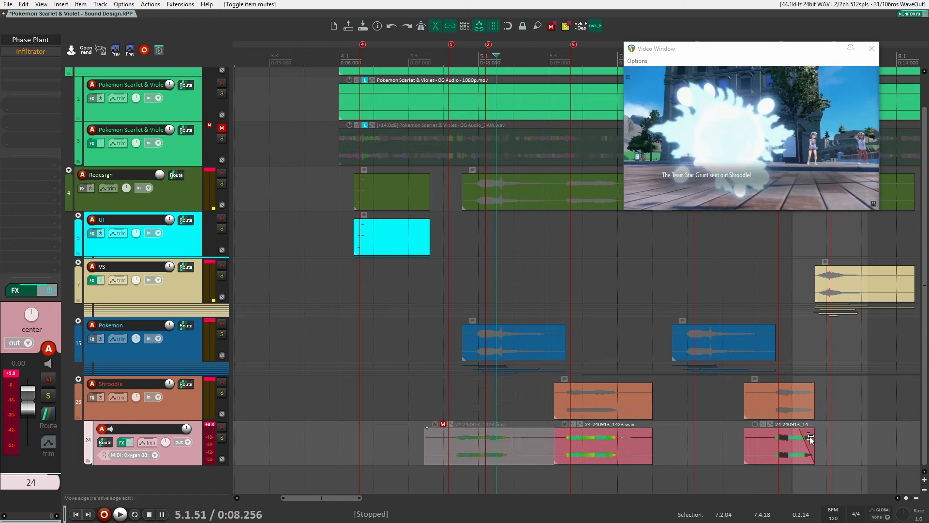
{"action": "key", "text": "m"}
Nudge the second cry slightly later to line up with marker 5 and audition its timing against the video
{"action": "left_click", "coordinate": [556, 396]}
{"action": "key", "text": "space"}
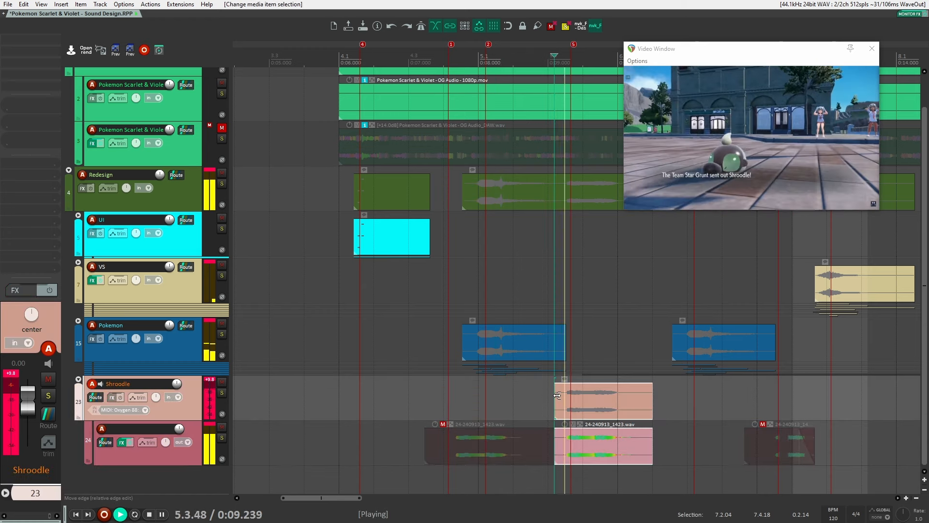
{"action": "key", "text": "space"}
{"action": "left_click_drag", "start_coordinate": [565, 451], "coordinate": [571, 451]}
{"action": "key", "text": "space"}
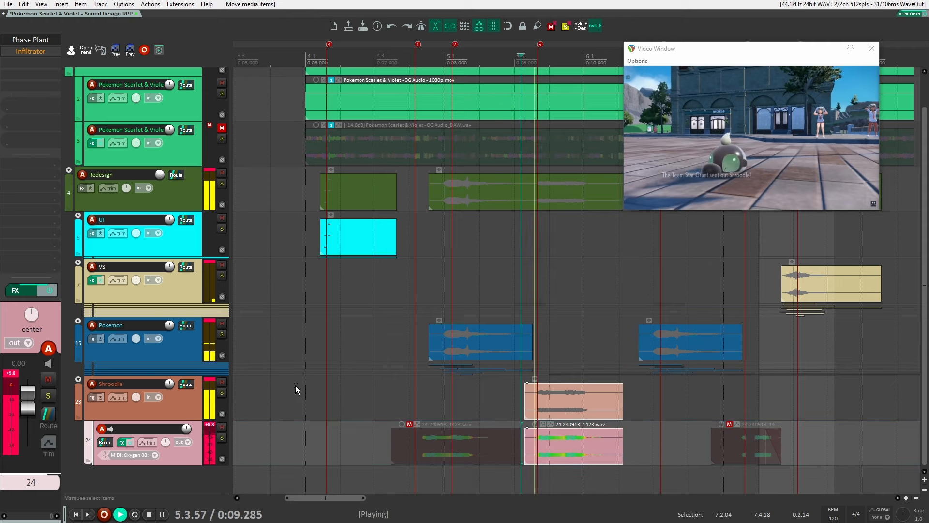
{"action": "key", "text": "space"}
Re-enable Infiltrator on track 24 and play the new cry through it
{"action": "left_click", "coordinate": [31, 51], "text": "shift"}
{"action": "key", "text": "space"}
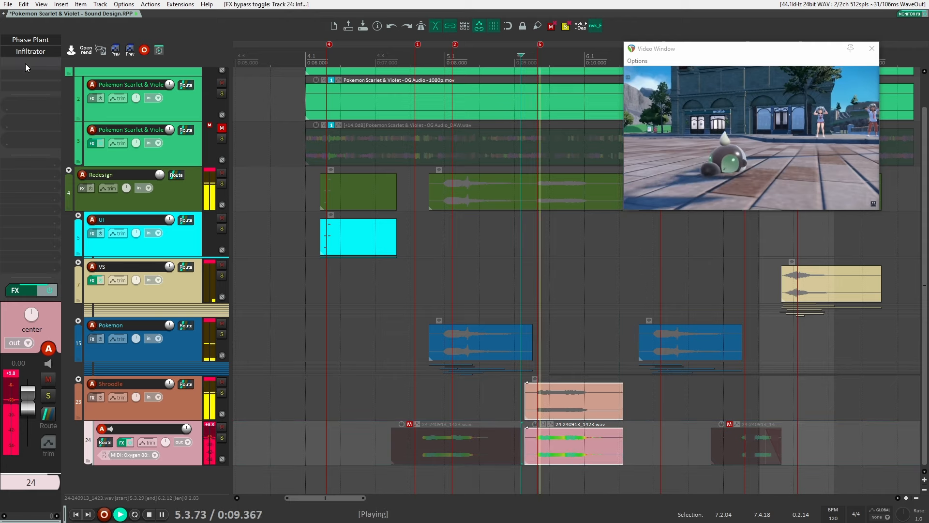
{"action": "key", "text": "space"}
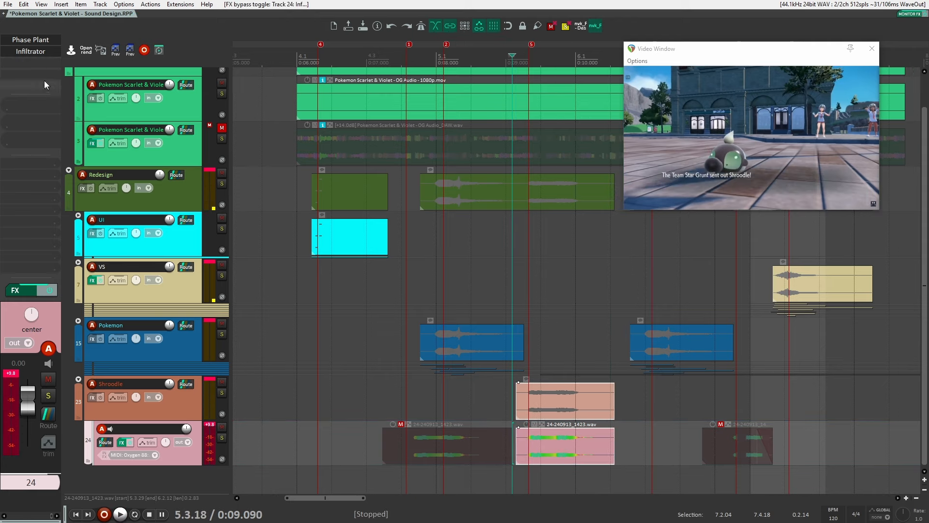
Load the Compress utility into Infiltrator's third effect slot and raise its Drive while auditioning the cry
{"action": "left_click", "coordinate": [38, 52]}
{"action": "left_click", "coordinate": [466, 125]}
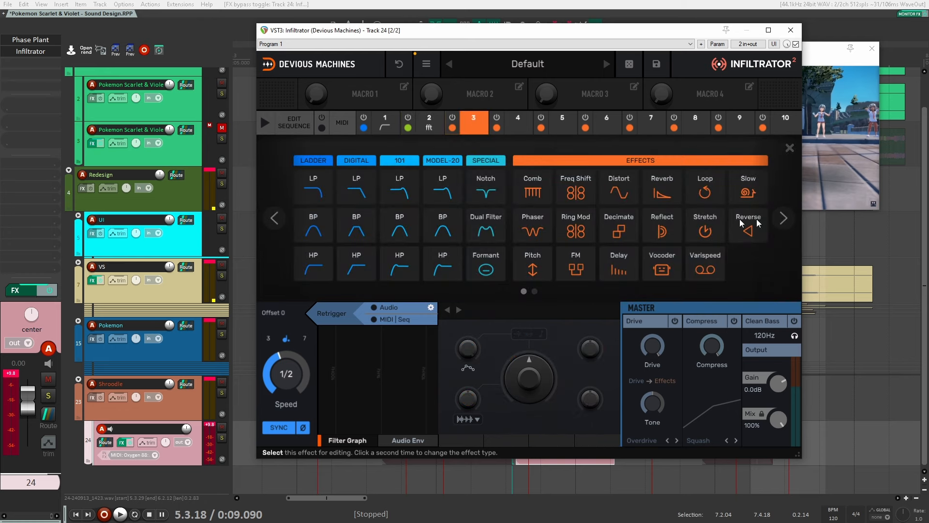
{"action": "scroll", "coordinate": [377, 222], "scroll_direction": "down", "scroll_amount": 1}
{"action": "left_click", "coordinate": [469, 192]}
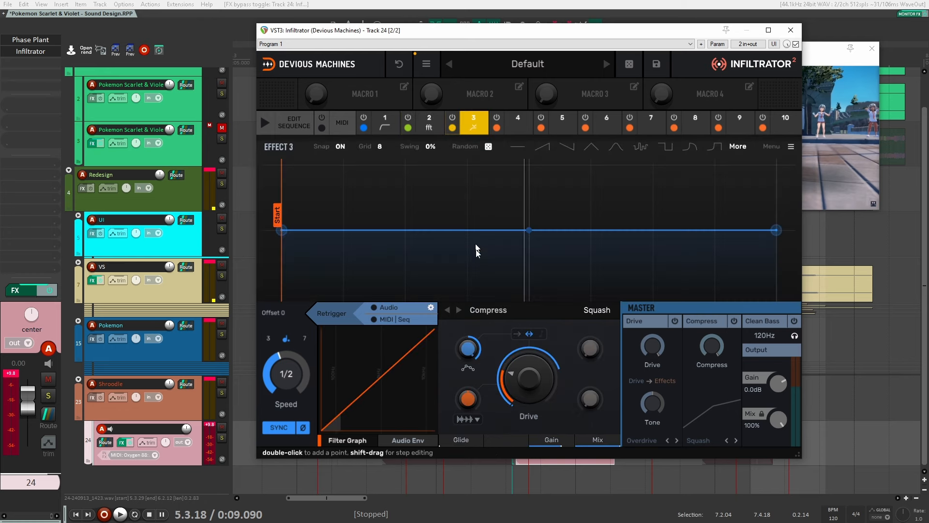
{"action": "left_click_drag", "start_coordinate": [524, 382], "coordinate": [531, 380]}
{"action": "key", "text": "space"}
{"action": "key", "text": "space"}
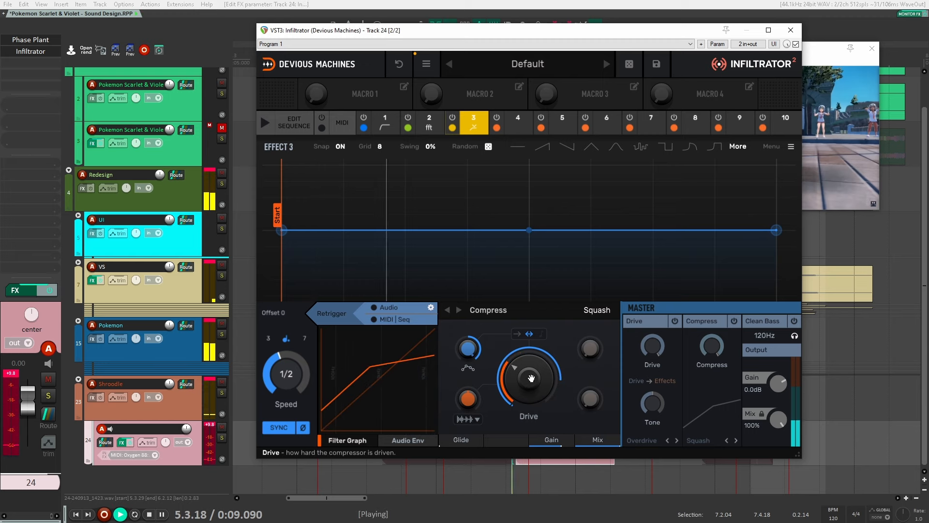
{"action": "key", "text": "space"}
{"action": "left_click", "coordinate": [791, 30]}
Solo the original audio track to hear its cry, and unsolo it to compare with the compressed redesign
{"action": "scroll", "coordinate": [372, 185], "scroll_direction": "up", "scroll_amount": 1}
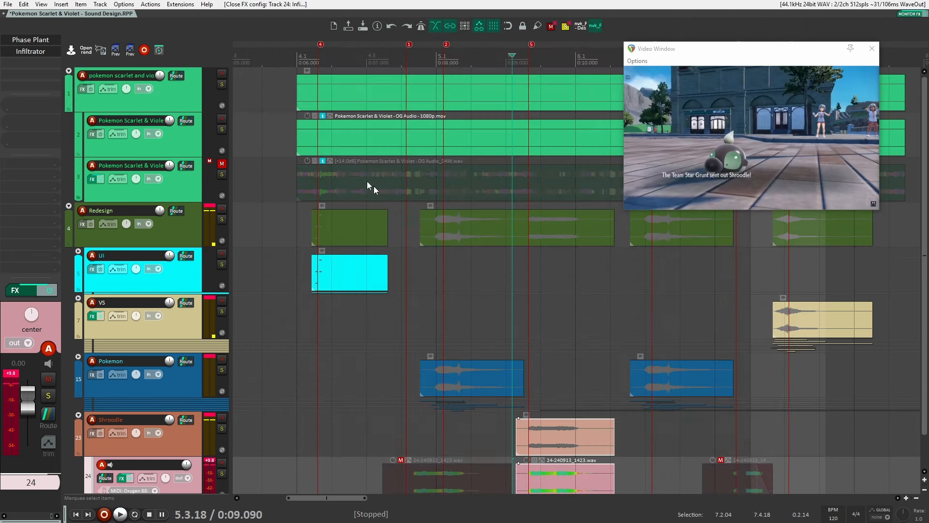
{"action": "left_click", "coordinate": [222, 175]}
{"action": "key", "text": "space"}
{"action": "key", "text": "space"}
{"action": "left_click", "coordinate": [222, 174]}
{"action": "key", "text": "space"}
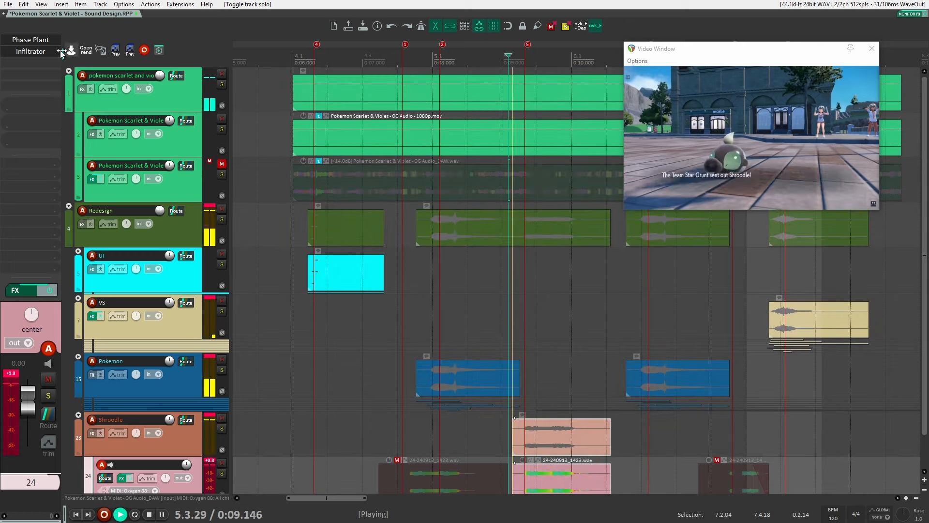
Reopen Infiltrator and lower the Compress effect's Drive to 19% while replaying the cry
{"action": "left_click", "coordinate": [36, 51]}
{"action": "key", "text": "space"}
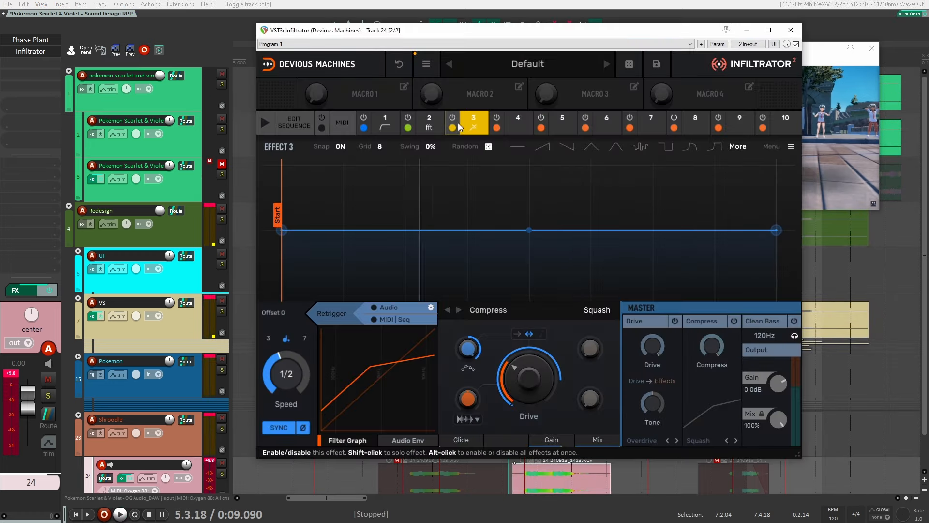
{"action": "key", "text": "space"}
{"action": "key", "text": "space"}
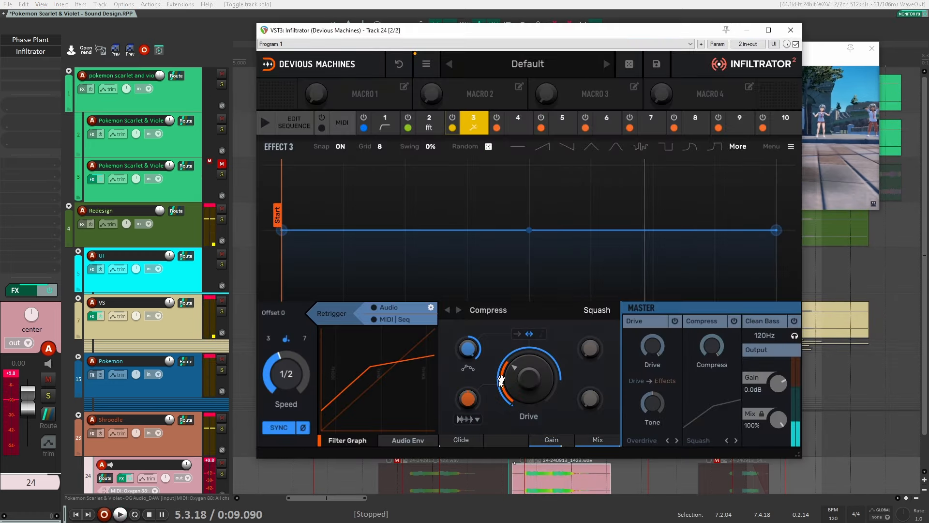
{"action": "key", "text": "space"}
{"action": "key", "text": "space"}
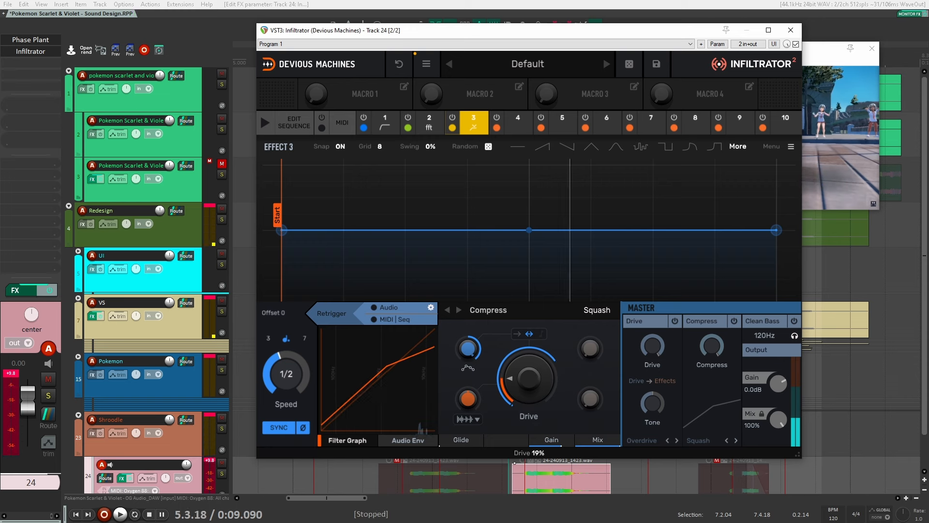
{"action": "key", "text": "space"}
Set the Shift effect's Translate to 92% in Infiltrator's effect 2 while auditioning the cry
{"action": "left_click", "coordinate": [428, 124]}
{"action": "key", "text": "space"}
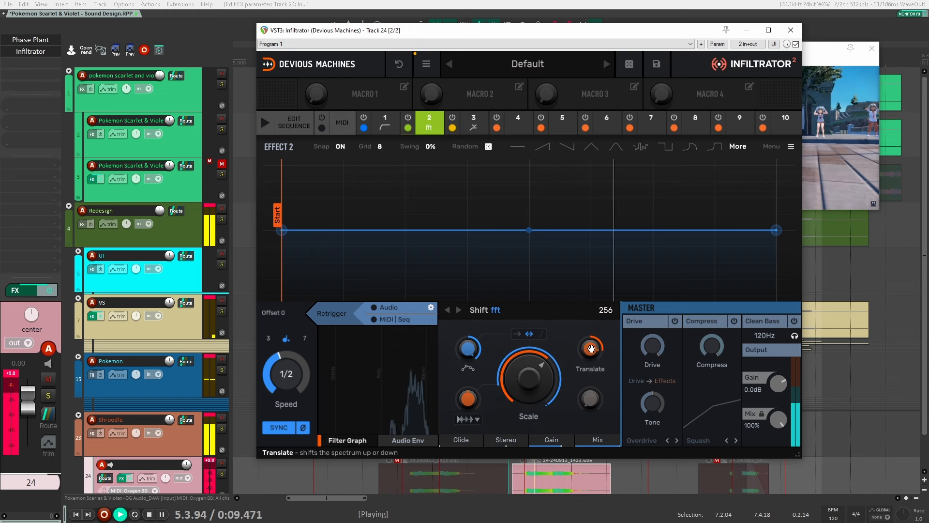
{"action": "key", "text": "space"}
{"action": "key", "text": "space"}
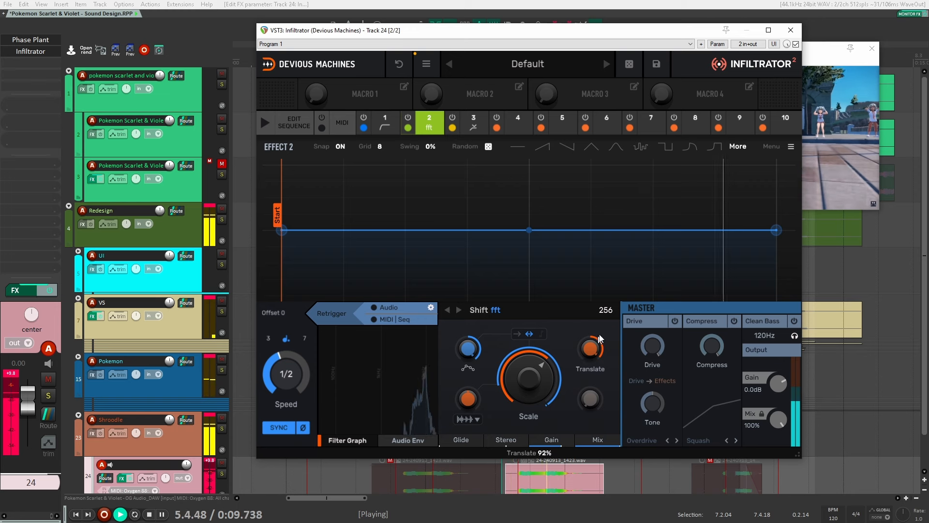
{"action": "key", "text": "space"}
Try FFT size 4096 on the Shift effect, return it to 256, and raise Scale to 1.46 during playback
{"action": "left_click", "coordinate": [605, 310]}
{"action": "left_click", "coordinate": [619, 404]}
{"action": "key", "text": "space"}
{"action": "key", "text": "space"}
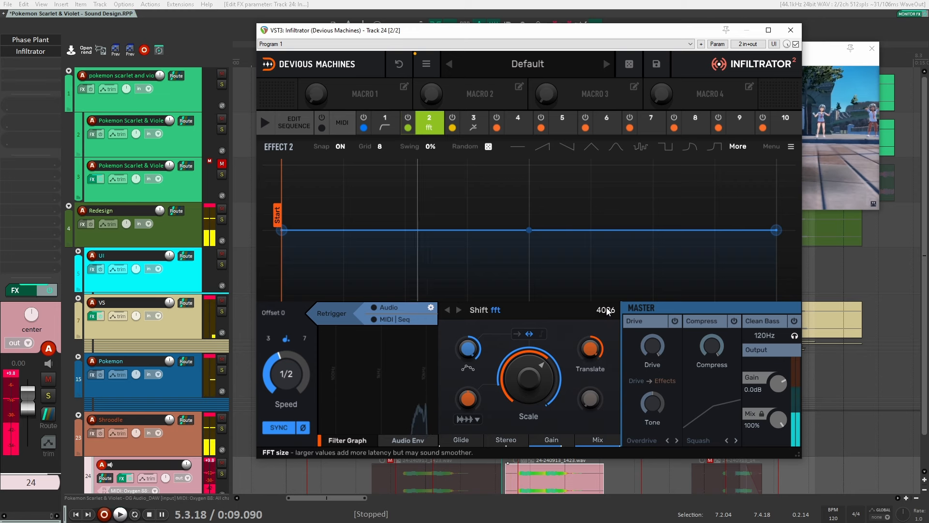
{"action": "left_click", "coordinate": [606, 309]}
{"action": "left_click", "coordinate": [620, 344]}
{"action": "key", "text": "space"}
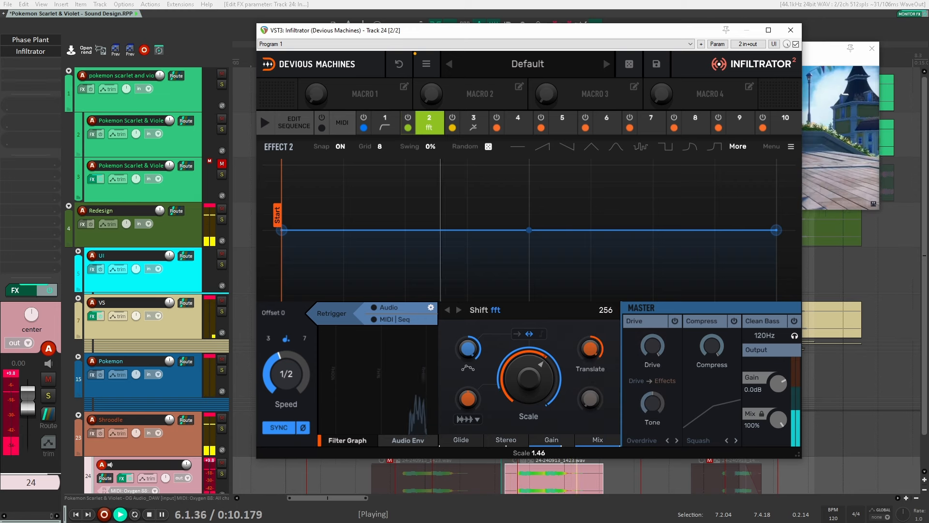
Raise the Shift effect's Scale to 1.50 in Infiltrator while replaying the cry
{"action": "key", "text": "space"}
{"action": "key", "text": "space"}
{"action": "left_click_drag", "start_coordinate": [536, 382], "coordinate": [539, 375]}
{"action": "key", "text": "space"}
{"action": "key", "text": "space"}
{"action": "key", "text": "space"}
{"action": "key", "text": "space"}
{"action": "key", "text": "space"}
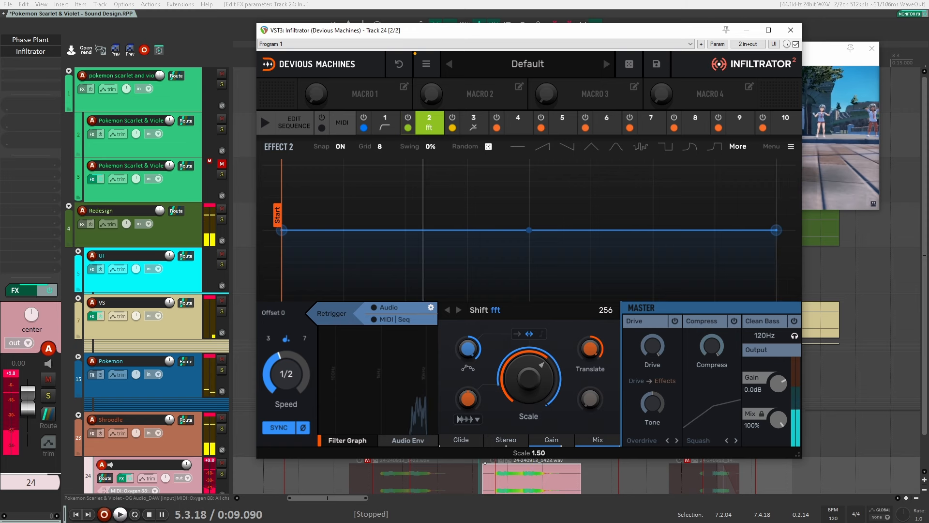
Try Infiltrator's master Drive on the cry during playback, and switch it back off
{"action": "key", "text": "space"}
{"action": "left_click", "coordinate": [676, 320]}
{"action": "key", "text": "space"}
{"action": "key", "text": "space"}
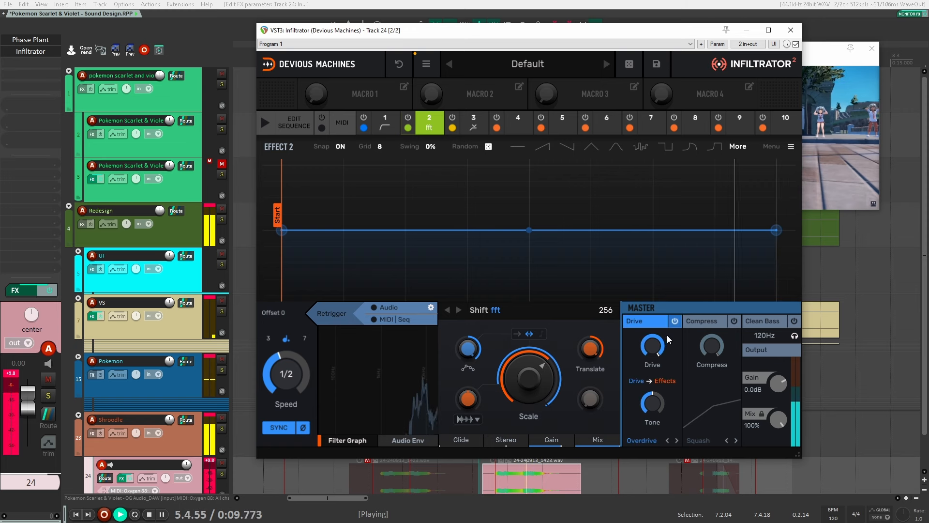
{"action": "key", "text": "space"}
{"action": "key", "text": "space"}
{"action": "key", "text": "space"}
{"action": "key", "text": "space"}
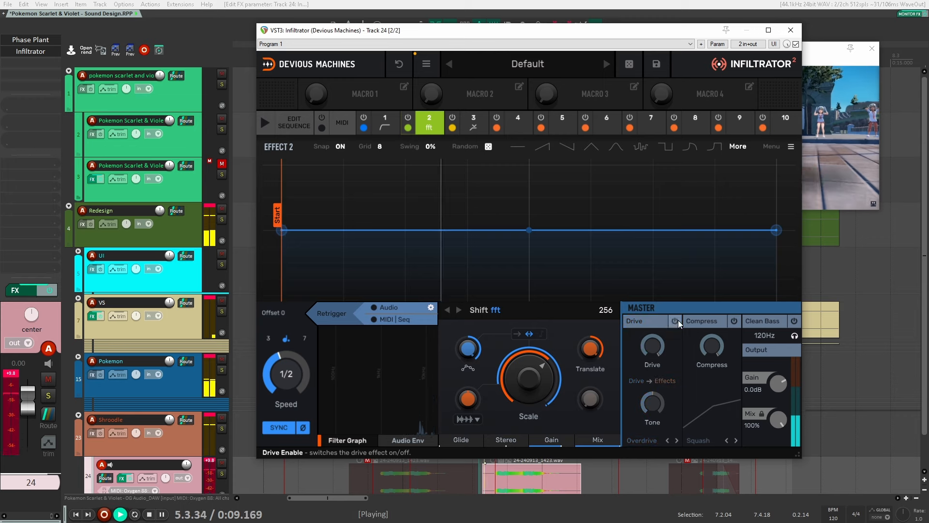
{"action": "key", "text": "space"}
Add kHs Shaper to the cry track and load the Foldback shape from the Simple factory presets
{"action": "left_click", "coordinate": [511, 121]}
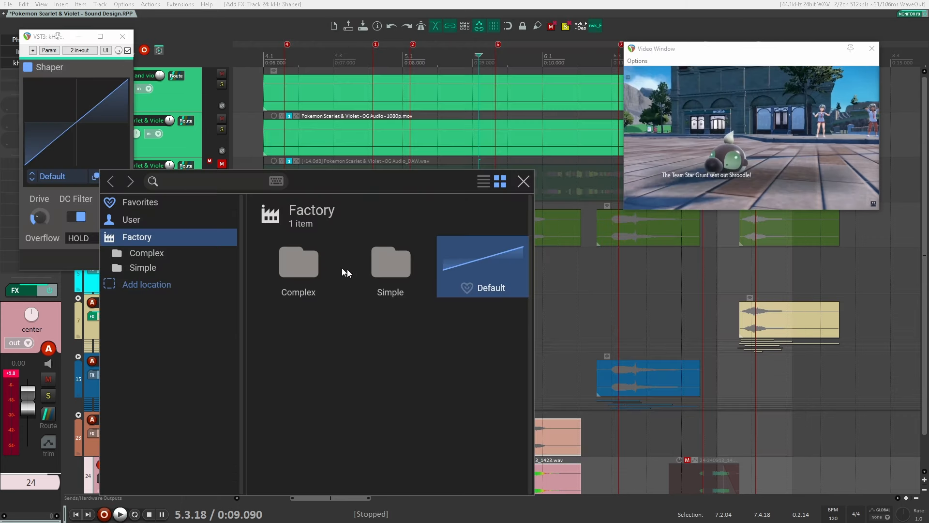
{"action": "left_click", "coordinate": [391, 264]}
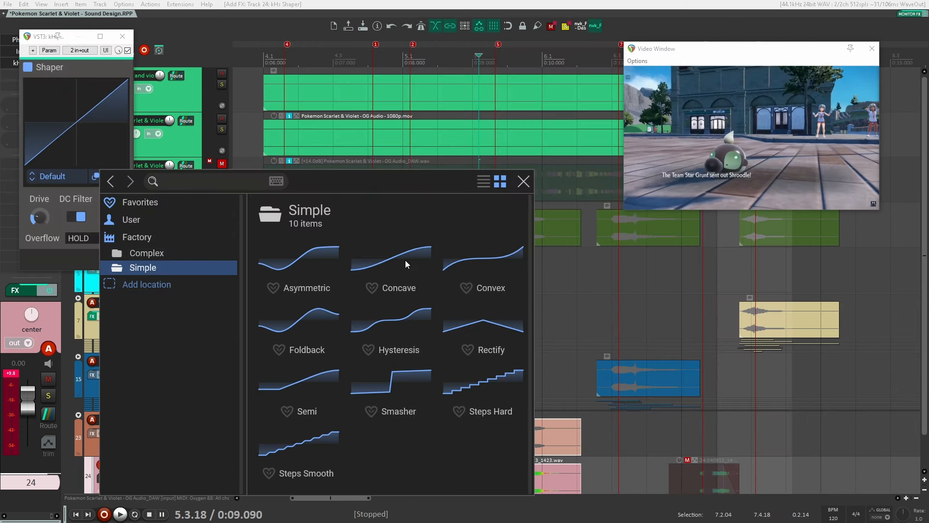
{"action": "left_click", "coordinate": [312, 311]}
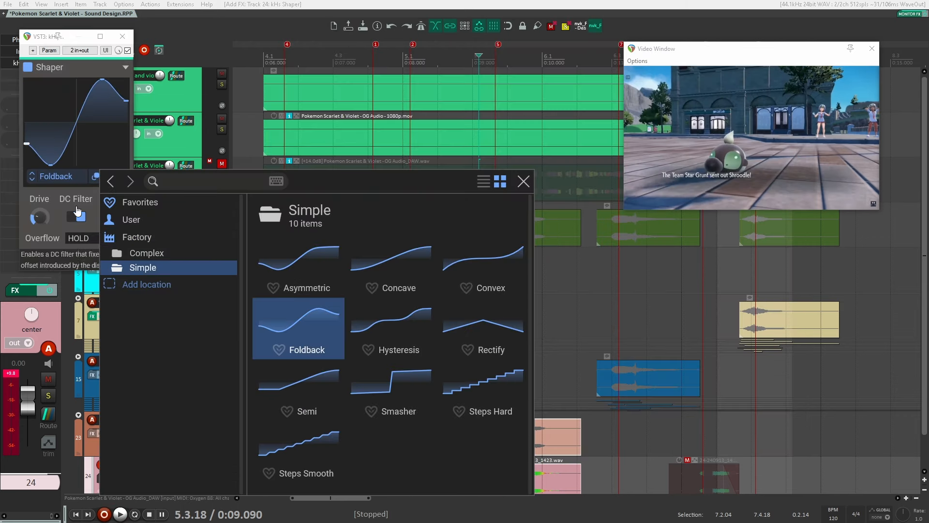
{"action": "left_click", "coordinate": [64, 210]}
Audition the cry through kHs Shaper and lower its Mix, closing the plugin window when done
{"action": "key", "text": "space"}
{"action": "key", "text": "space"}
{"action": "key", "text": "space"}
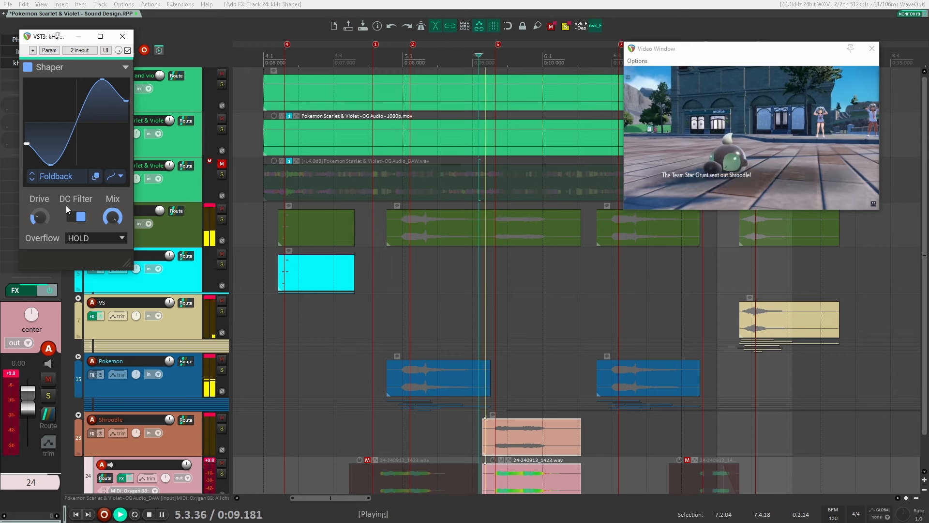
{"action": "key", "text": "space"}
{"action": "left_click_drag", "start_coordinate": [113, 217], "coordinate": [113, 228]}
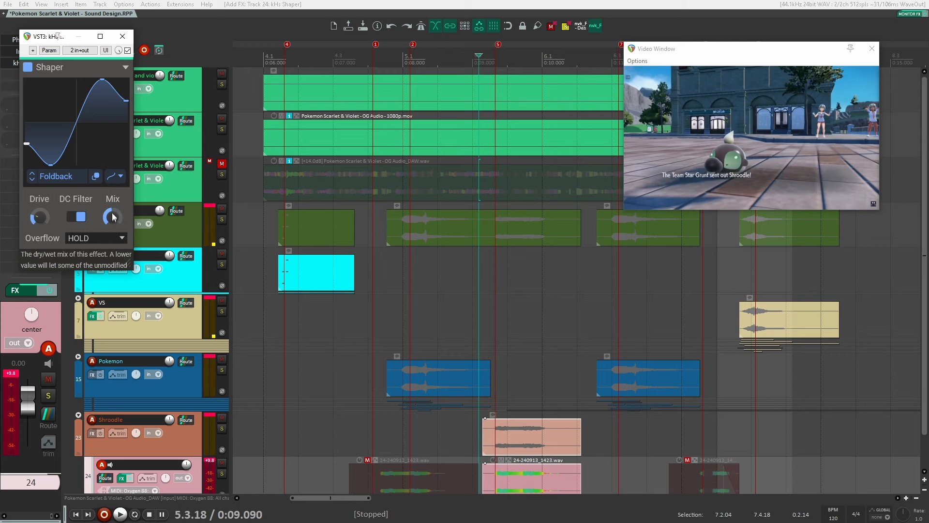
{"action": "key", "text": "space"}
{"action": "left_click", "coordinate": [130, 39]}
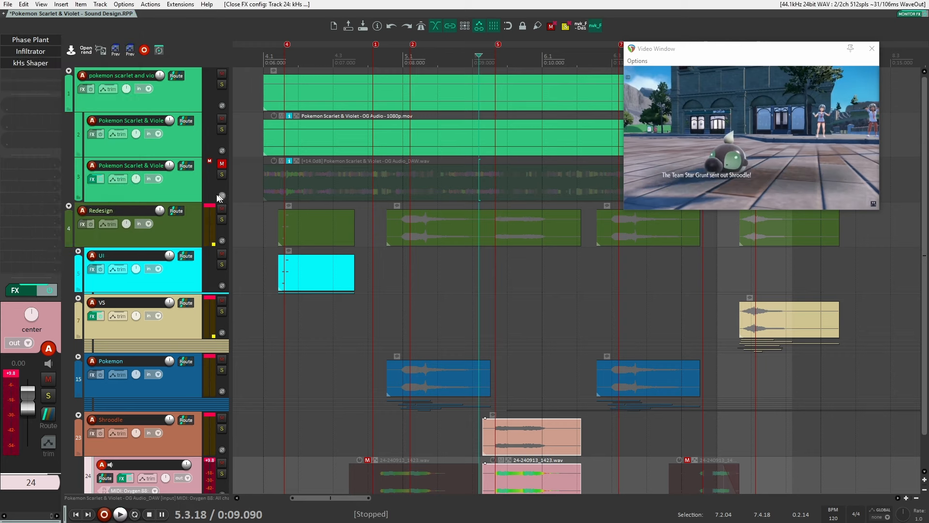
Compare the shaped redesign with the original cry by toggling solo on the original DAW audio track during playback
{"action": "key", "text": "space"}
{"action": "left_click", "coordinate": [222, 175]}
{"action": "key", "text": "space"}
{"action": "key", "text": "space"}
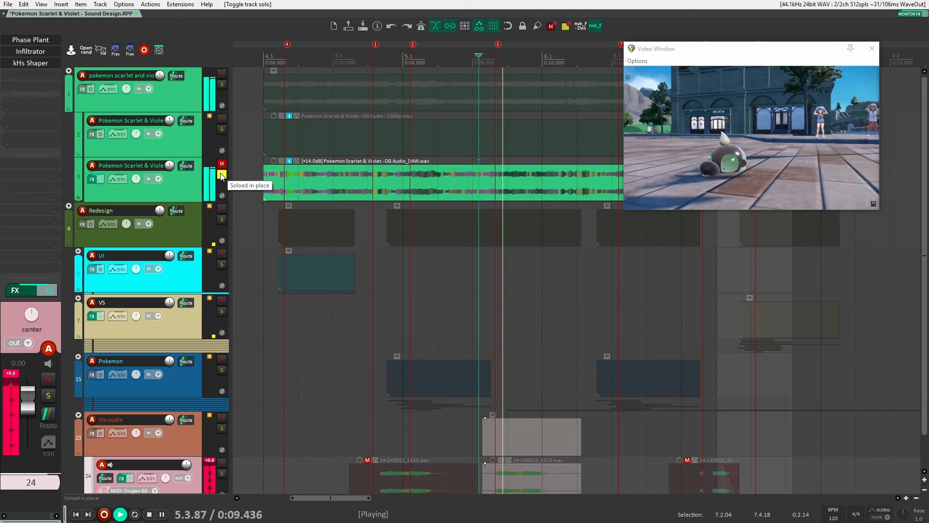
{"action": "key", "text": "space"}
{"action": "left_click", "coordinate": [222, 175]}
{"action": "key", "text": "space"}
{"action": "key", "text": "space"}
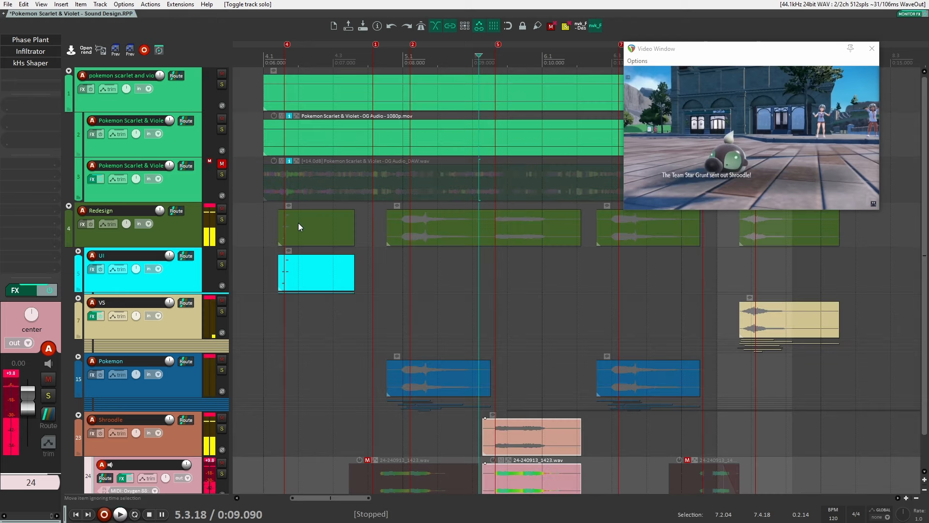
{"action": "left_click", "coordinate": [222, 175]}
{"action": "key", "text": "space"}
{"action": "key", "text": "space"}
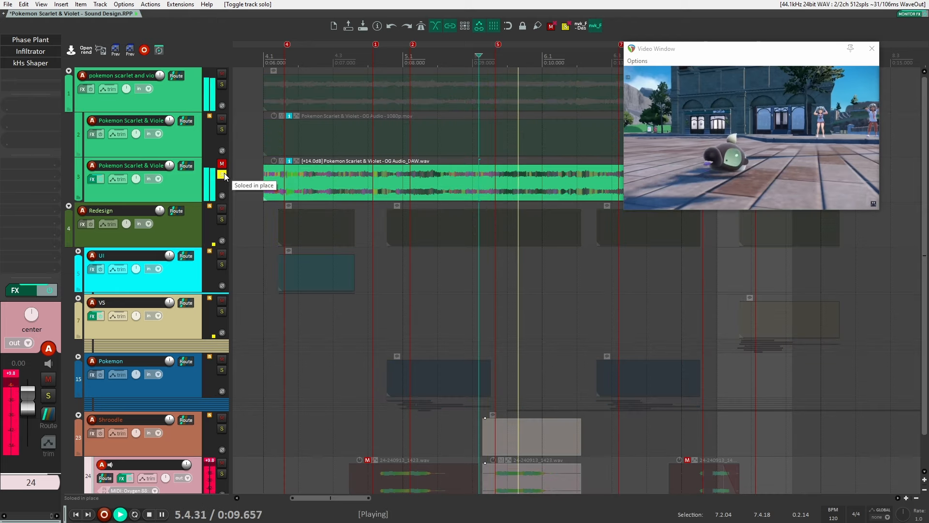
{"action": "key", "text": "space"}
{"action": "left_click", "coordinate": [221, 174]}
{"action": "scroll", "coordinate": [416, 388], "scroll_direction": "down", "scroll_amount": 1}
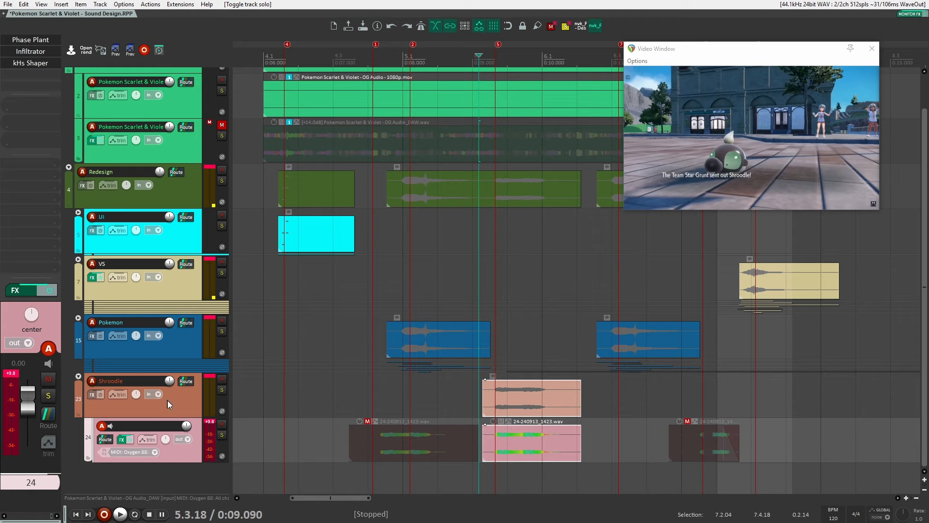
Try the Phase Plant cry with its Frequency Shifter, Infiltrator and kHs Shaper bypassed, and re-enable all three
{"action": "left_click", "coordinate": [31, 38]}
{"action": "scroll", "coordinate": [289, 286], "scroll_direction": "up", "scroll_amount": 3}
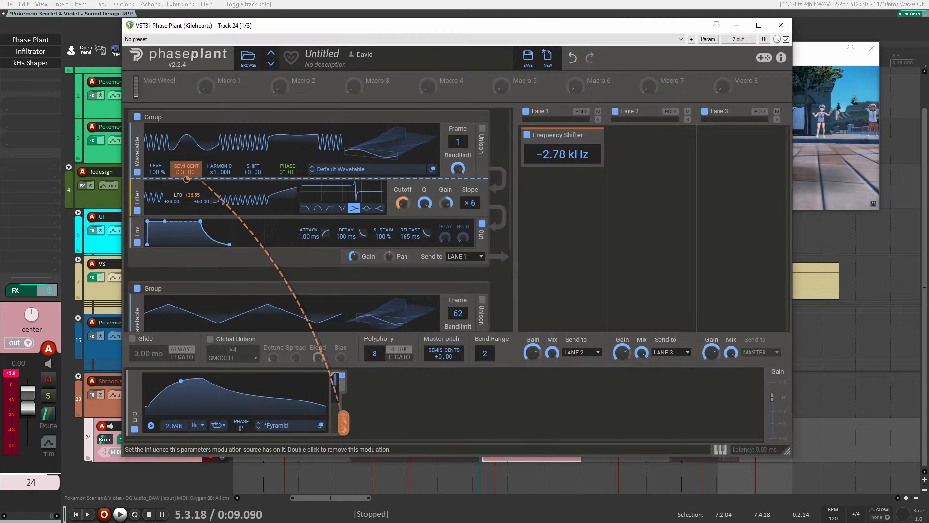
{"action": "left_click", "coordinate": [527, 135]}
{"action": "left_click", "coordinate": [31, 51], "text": "shift"}
{"action": "left_click", "coordinate": [31, 63], "text": "shift"}
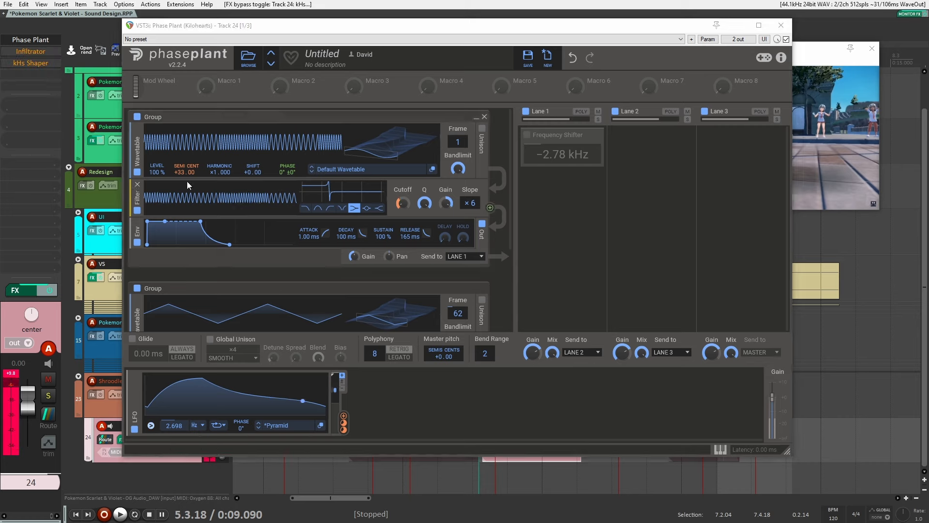
{"action": "left_click", "coordinate": [527, 136]}
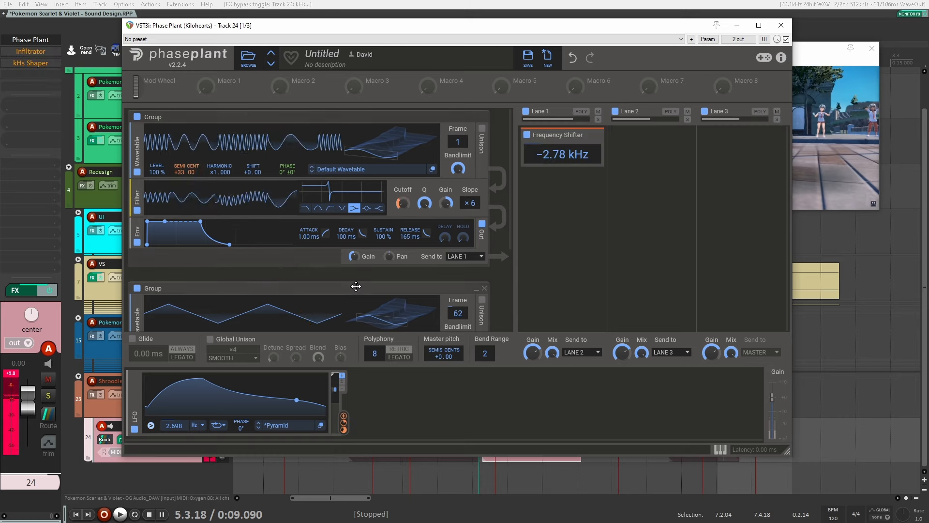
{"action": "scroll", "coordinate": [357, 286], "scroll_direction": "down", "scroll_amount": 3}
{"action": "left_click", "coordinate": [31, 51], "text": "shift"}
{"action": "left_click", "coordinate": [33, 67], "text": "shift"}
{"action": "key", "text": "Escape"}
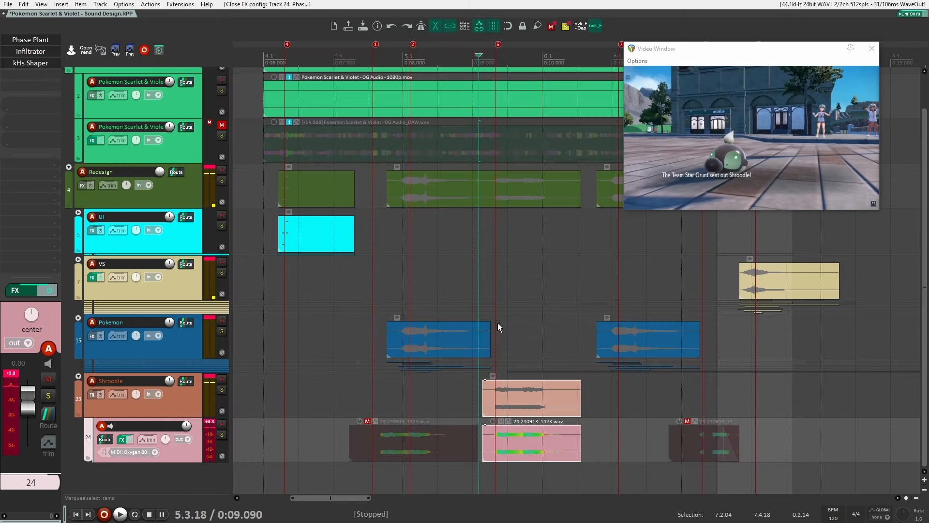
Replay the fully processed cry and check it against the soloed original audio track
{"action": "key", "text": "space"}
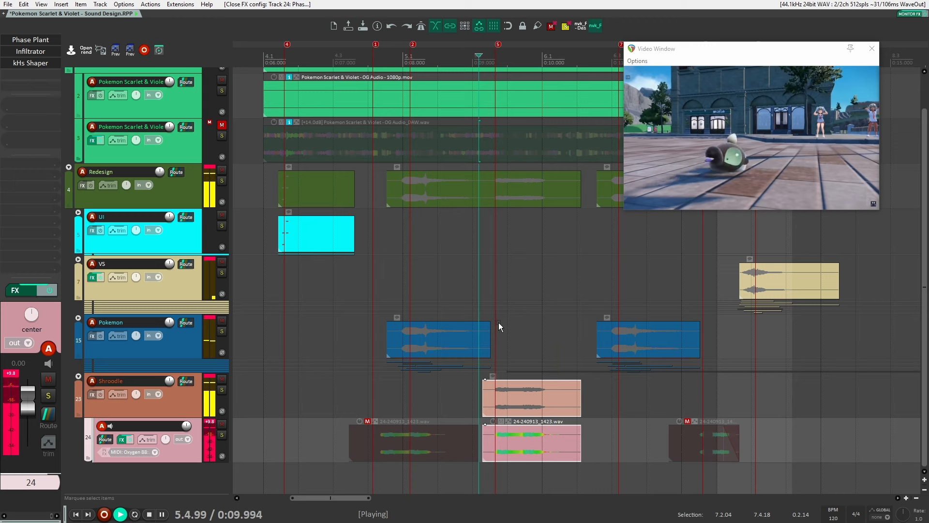
{"action": "key", "text": "space"}
{"action": "key", "text": "space"}
{"action": "key", "text": "space"}
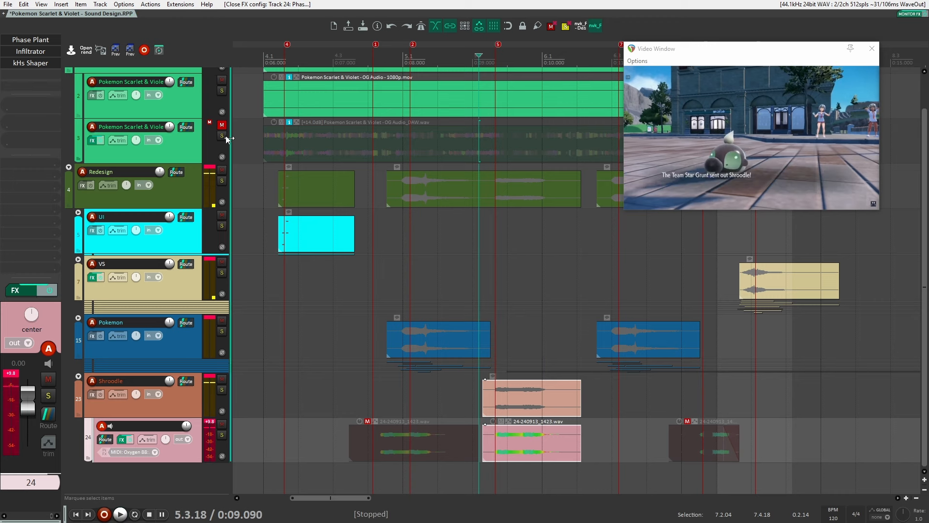
{"action": "left_click", "coordinate": [221, 136]}
{"action": "key", "text": "space"}
{"action": "key", "text": "space"}
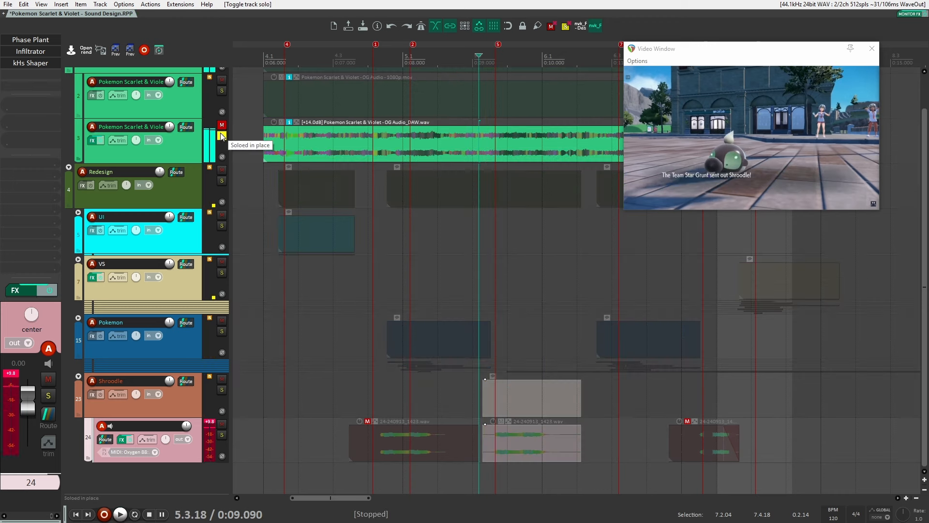
{"action": "key", "text": "space"}
{"action": "key", "text": "space"}
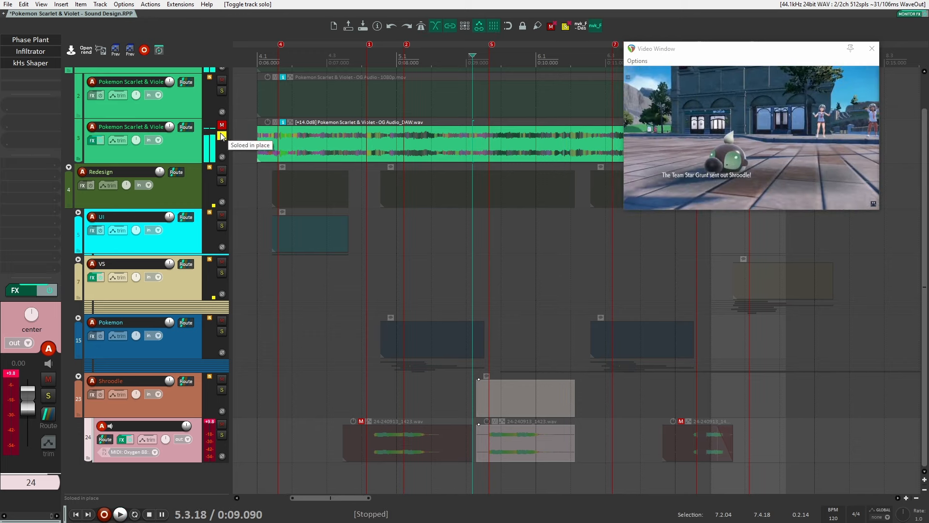
{"action": "left_click", "coordinate": [222, 136]}
Listen to the end of the original cry from about 0:10.048 with its track soloed, and unsolo it
{"action": "left_click_drag", "start_coordinate": [560, 233], "coordinate": [469, 216]}
{"action": "left_click", "coordinate": [469, 148]}
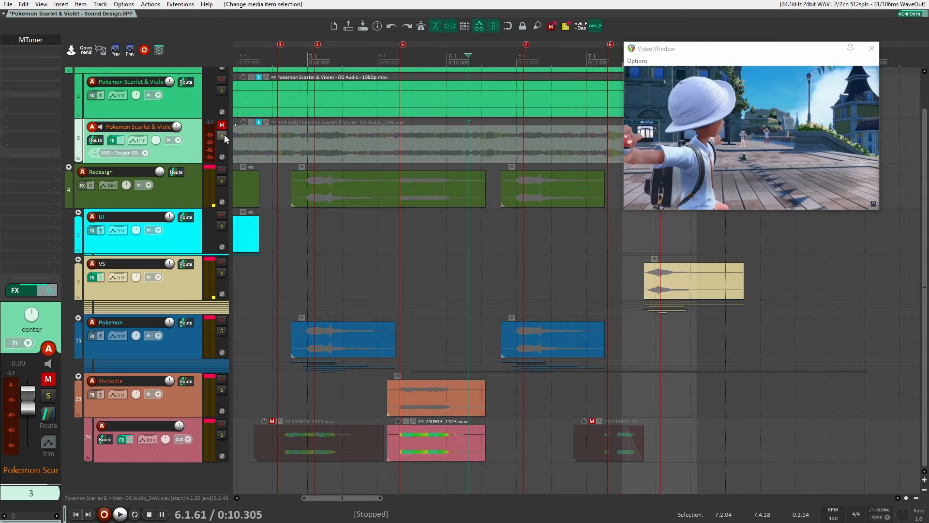
{"action": "left_click", "coordinate": [221, 136]}
{"action": "key", "text": "space"}
{"action": "key", "text": "space"}
{"action": "left_click", "coordinate": [452, 145]}
{"action": "key", "text": "space"}
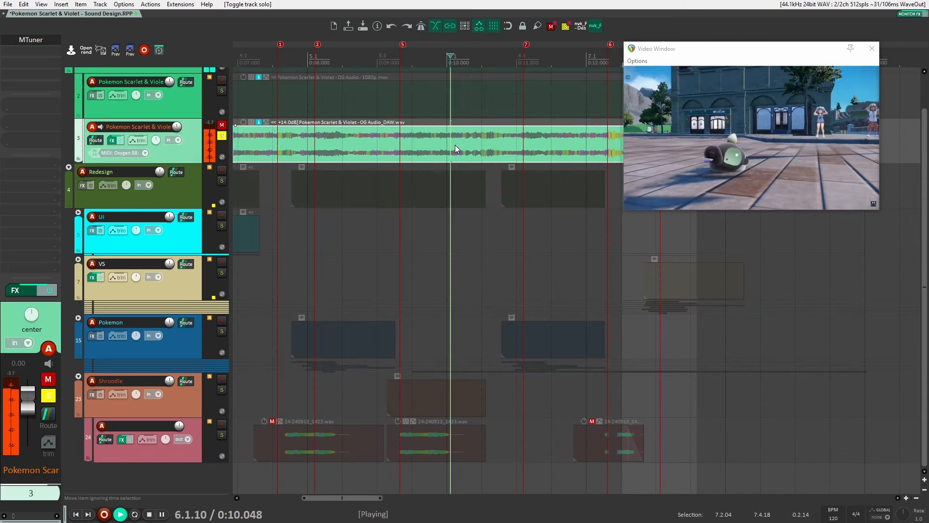
{"action": "key", "text": "space"}
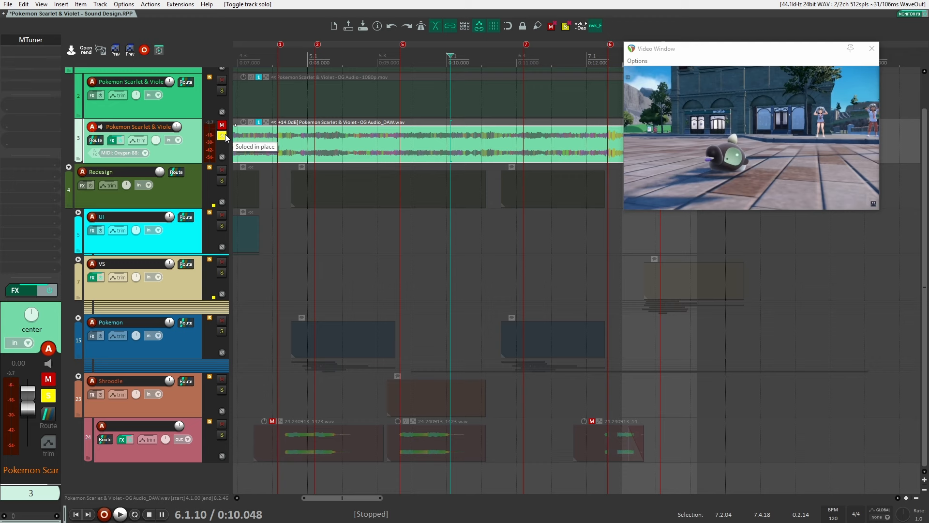
{"action": "left_click", "coordinate": [224, 136]}
Name the Shroodle cry's Phase Plant track PP
{"action": "double_click", "coordinate": [156, 426]}
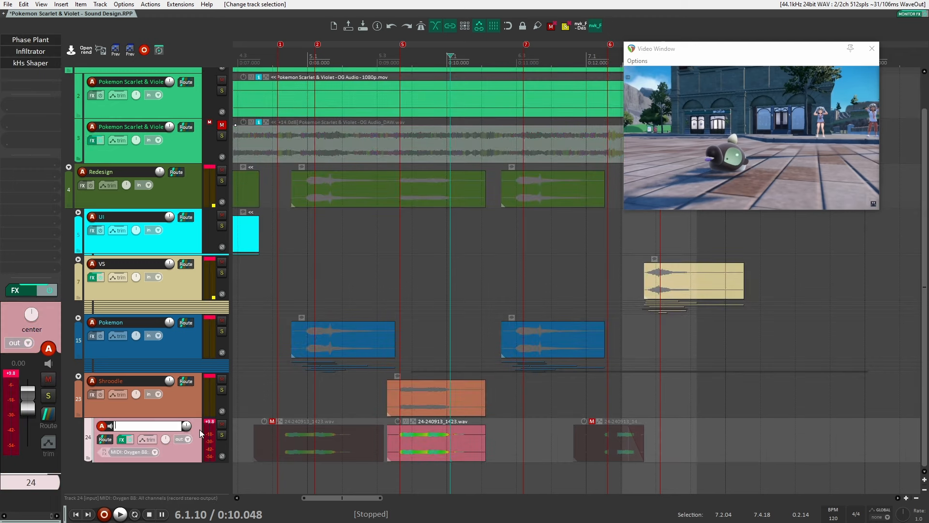
{"action": "type", "text": "PP"}
{"action": "key", "text": "Return"}
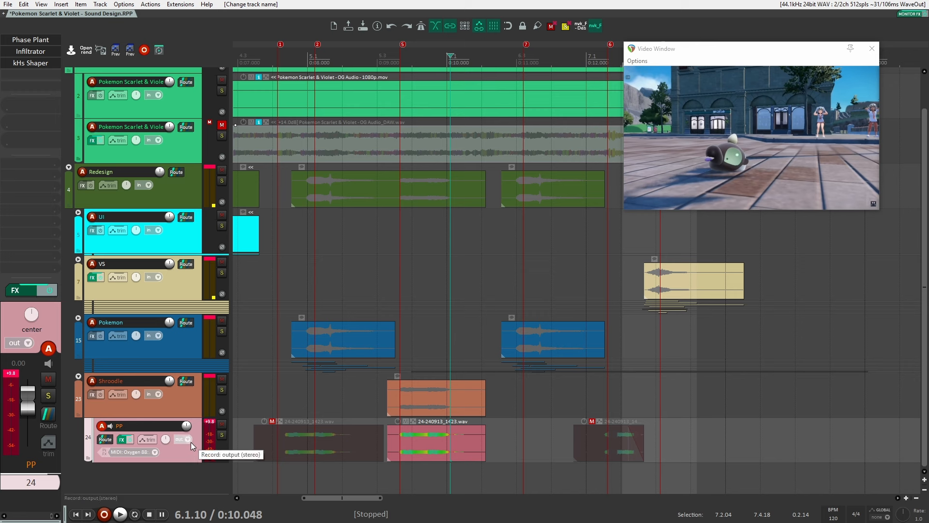
Add a new track inside the Shroodle folder below PP and insert the VST3i Phase Plant on it
{"action": "double_click", "coordinate": [193, 478]}
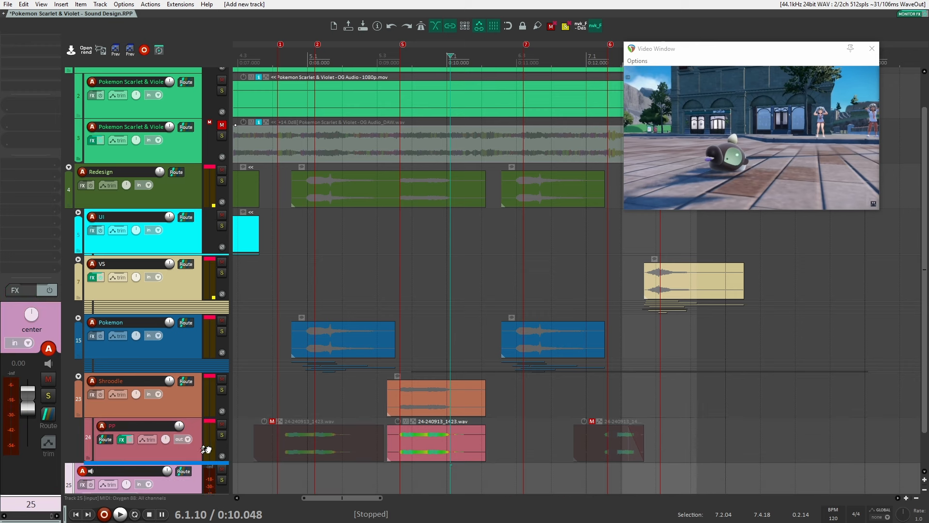
{"action": "left_click_drag", "start_coordinate": [206, 450], "coordinate": [206, 451]}
{"action": "double_click", "coordinate": [44, 40]}
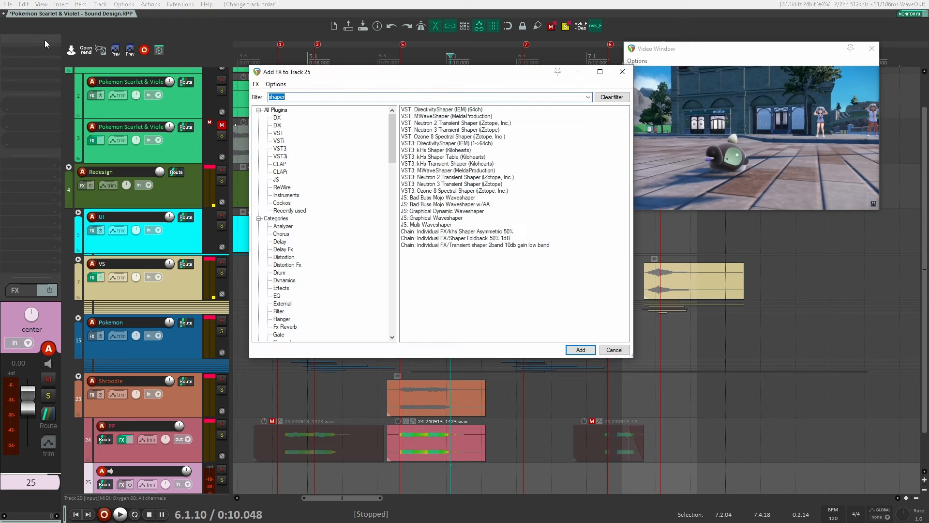
{"action": "type", "text": "phase"}
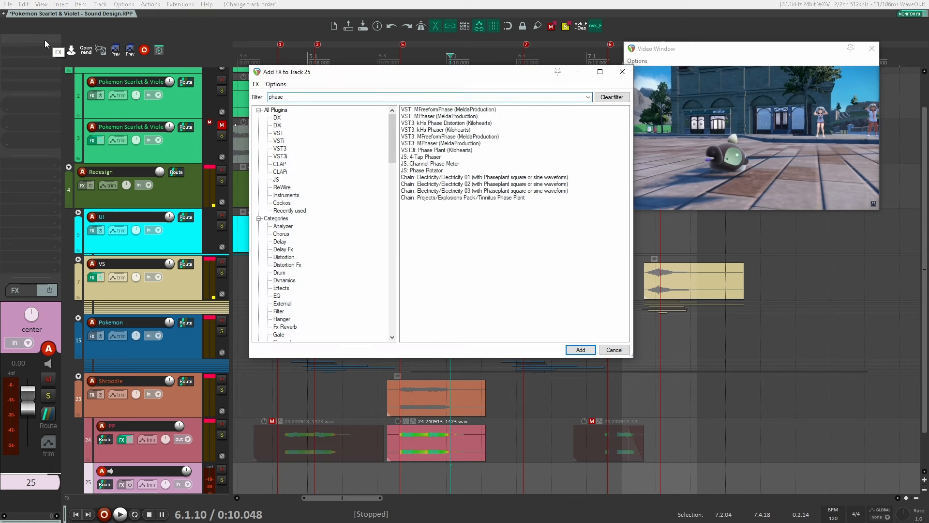
{"action": "double_click", "coordinate": [426, 150]}
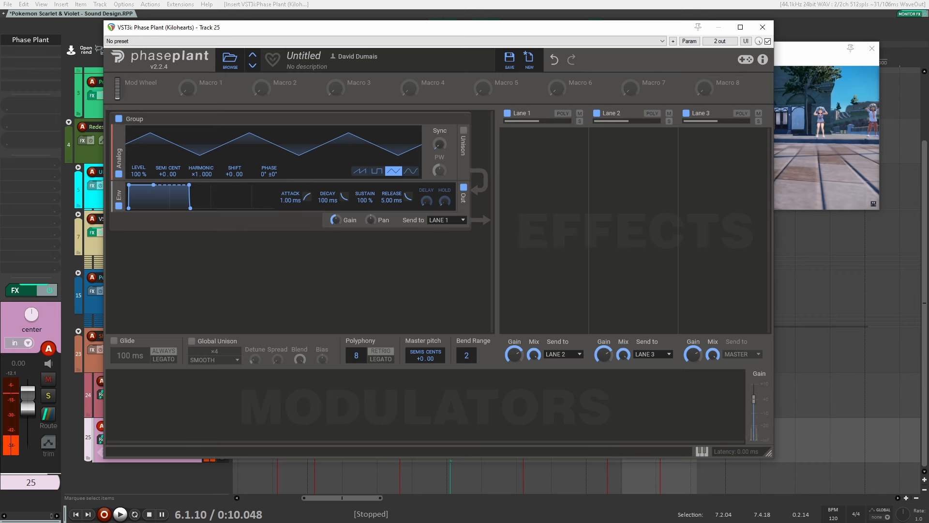
Add a Wavetable generator in a second group and modulate the Analog oscillator's Phase with its envelope output, raising the modulation amount
{"action": "left_click", "coordinate": [368, 269]}
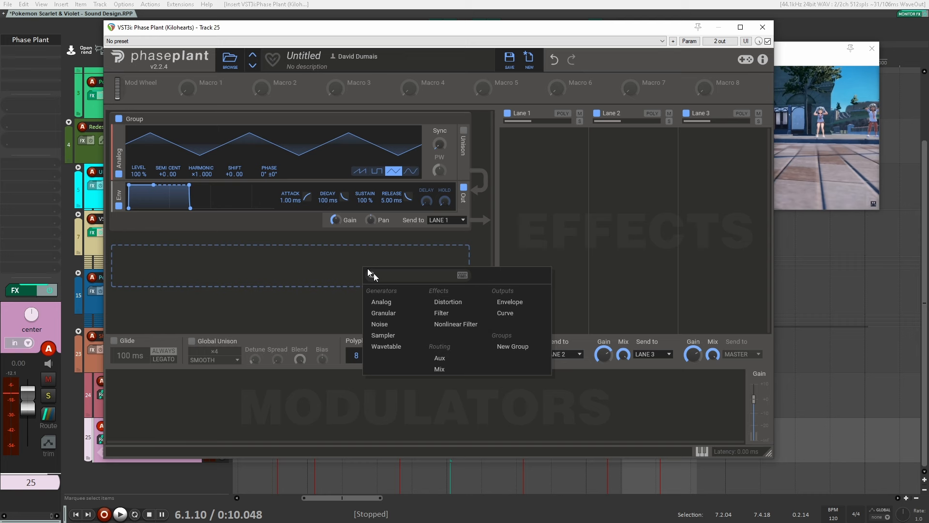
{"action": "left_click", "coordinate": [392, 346]}
{"action": "scroll", "coordinate": [479, 301], "scroll_direction": "down", "scroll_amount": 1}
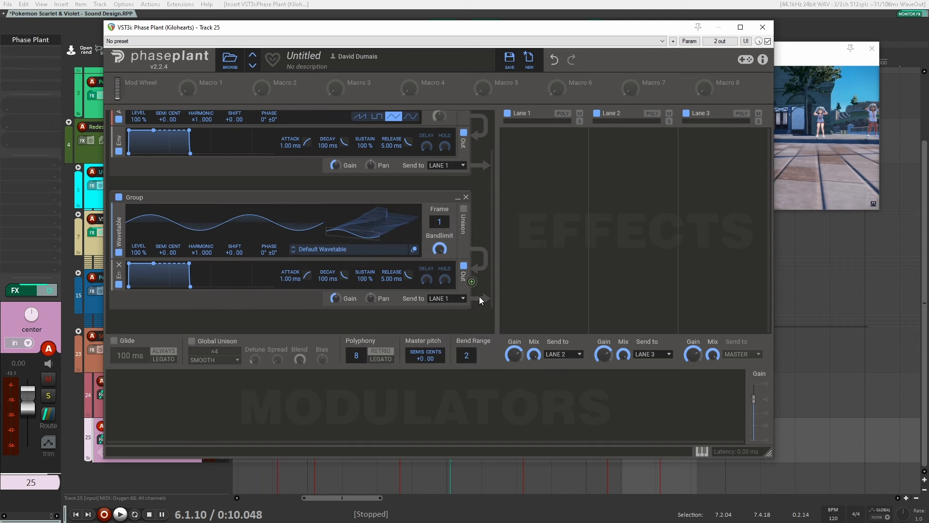
{"action": "left_click_drag", "start_coordinate": [472, 282], "coordinate": [326, 146]}
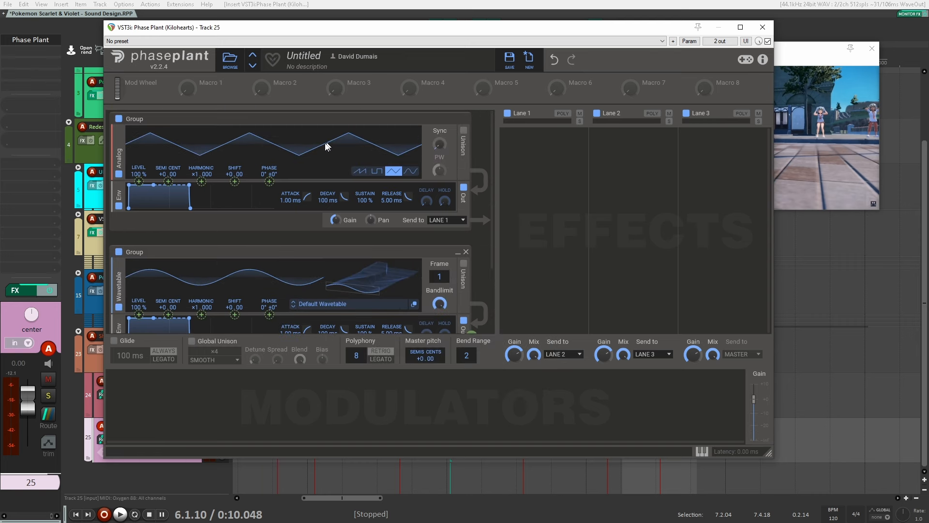
{"action": "left_click_drag", "start_coordinate": [272, 182], "coordinate": [270, 181]}
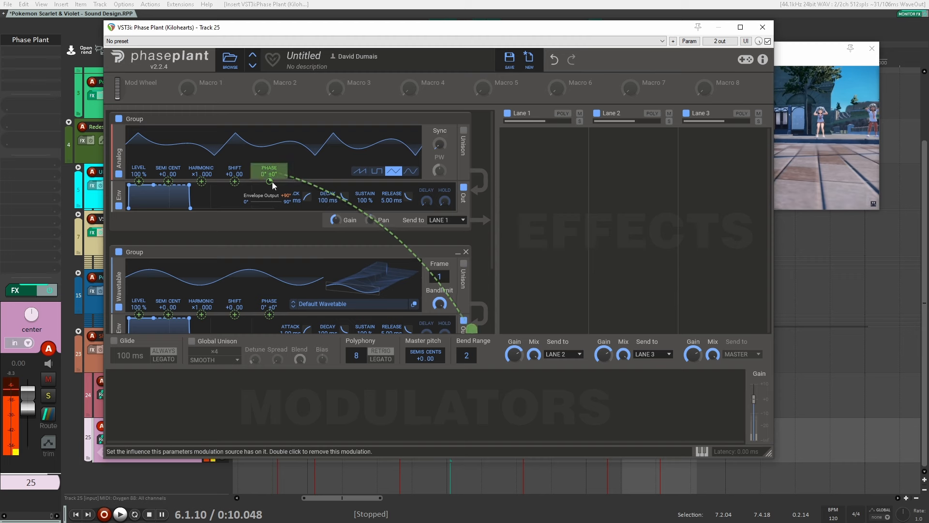
{"action": "left_click_drag", "start_coordinate": [274, 180], "coordinate": [275, 159]}
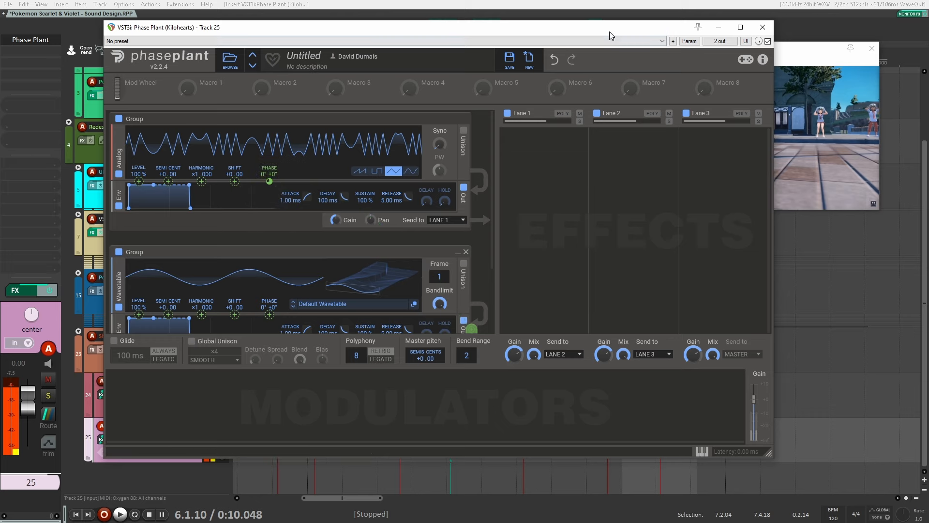
Solo the original game audio track and listen to the cry from about 0:10.048
{"action": "left_click_drag", "start_coordinate": [609, 31], "coordinate": [928, 62]}
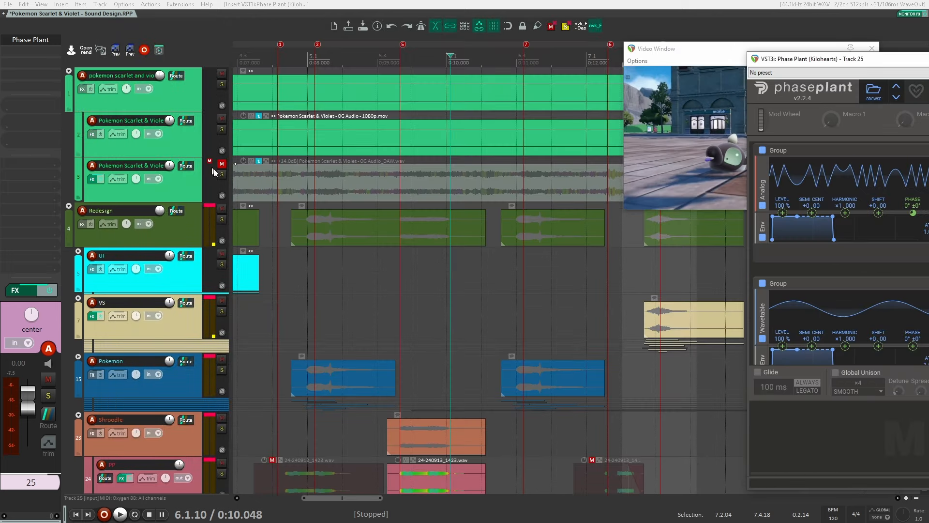
{"action": "left_click", "coordinate": [222, 175]}
{"action": "key", "text": "space"}
{"action": "key", "text": "space"}
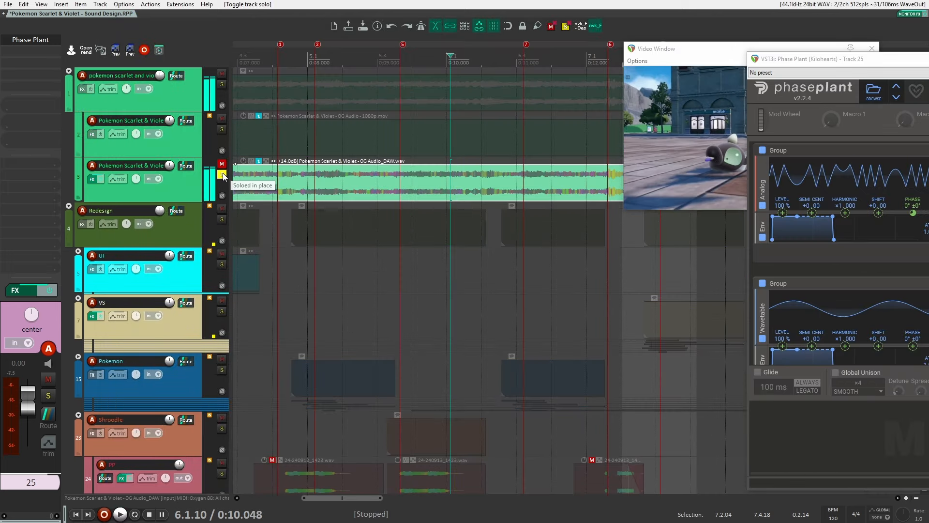
Fine-tune the modulation amount on the Analog oscillator's Phase in Track 25's Phase Plant
{"action": "left_click_drag", "start_coordinate": [833, 68], "coordinate": [428, 83]}
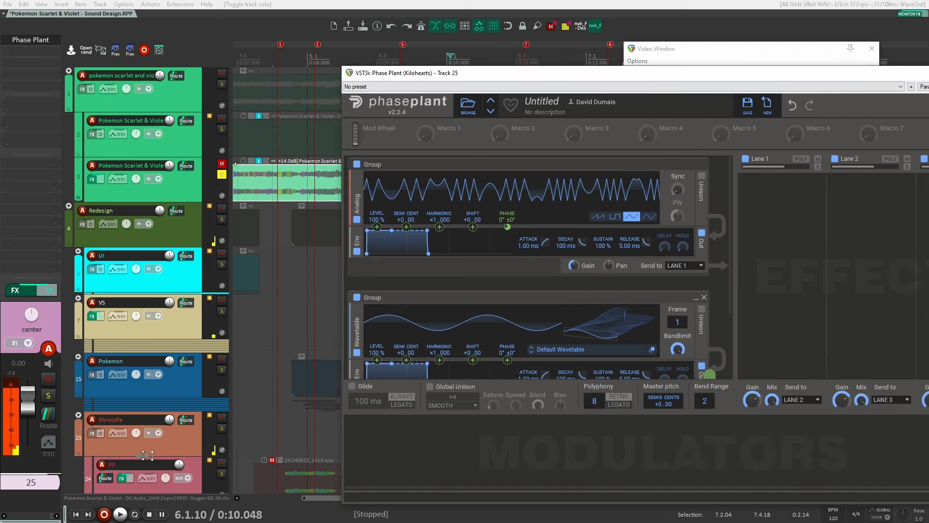
{"action": "scroll", "coordinate": [222, 422], "scroll_direction": "down", "scroll_amount": 3}
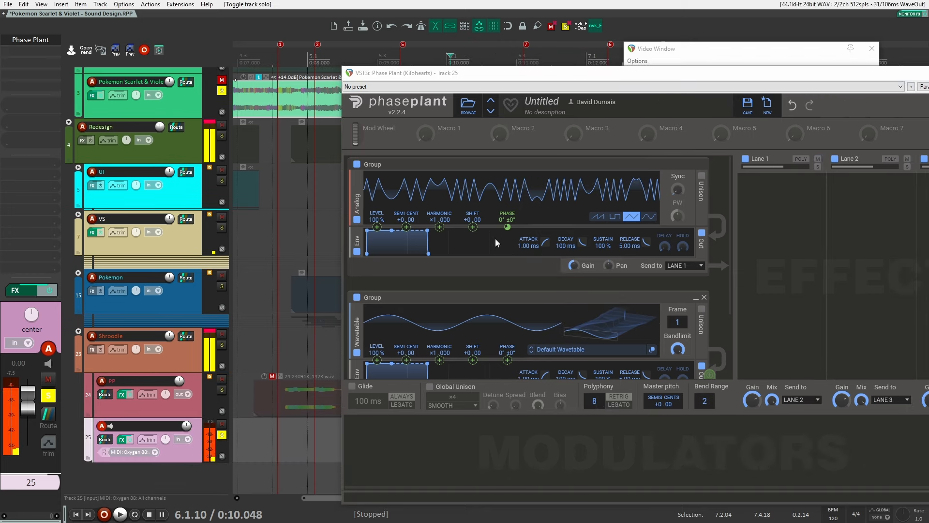
{"action": "left_click_drag", "start_coordinate": [507, 227], "coordinate": [507, 220]}
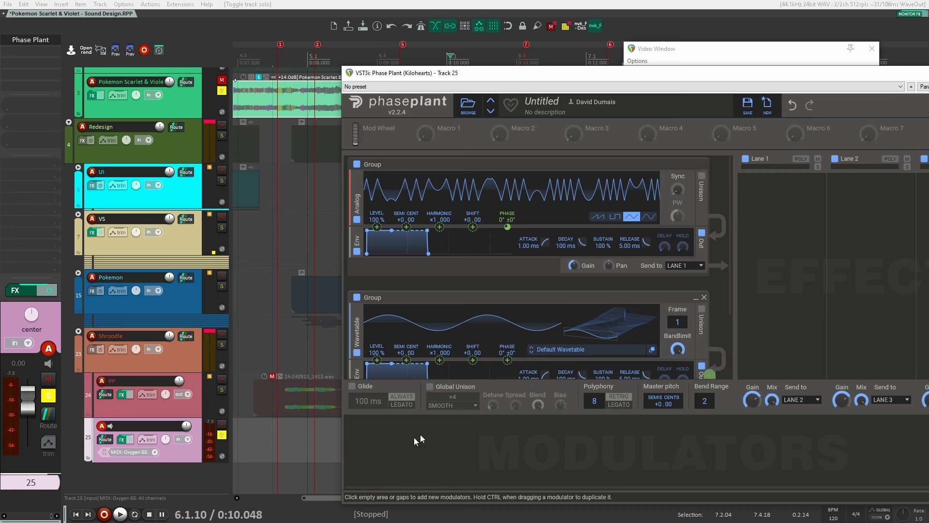
Add an LFO modulator and route it to the Wavetable generator's Harmonic with an amount of about +8.273
{"action": "left_click", "coordinate": [408, 452]}
{"action": "left_click", "coordinate": [411, 407]}
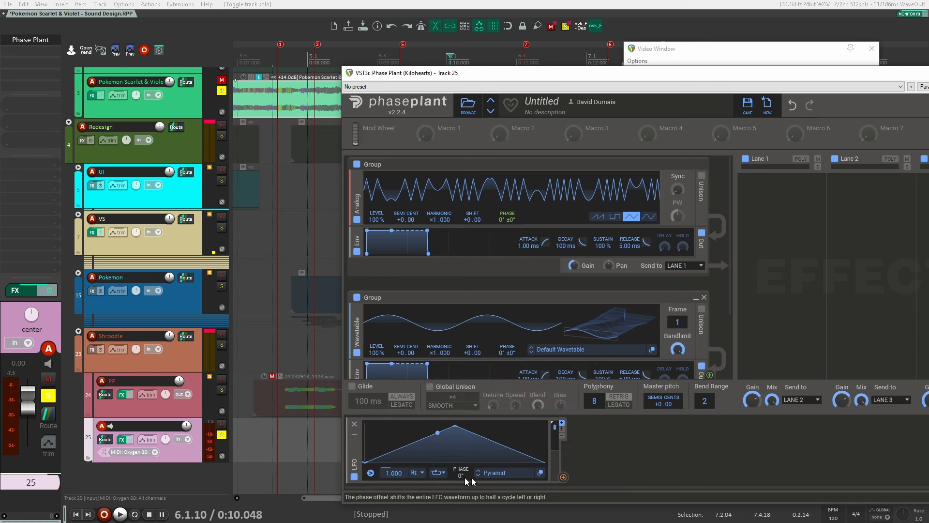
{"action": "left_click_drag", "start_coordinate": [563, 477], "coordinate": [530, 286]}
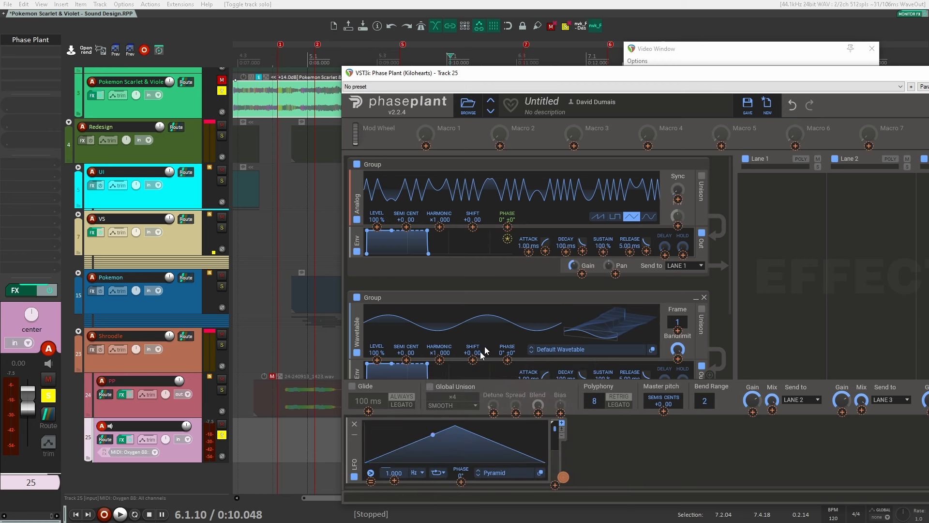
{"action": "left_click_drag", "start_coordinate": [472, 362], "coordinate": [440, 360]}
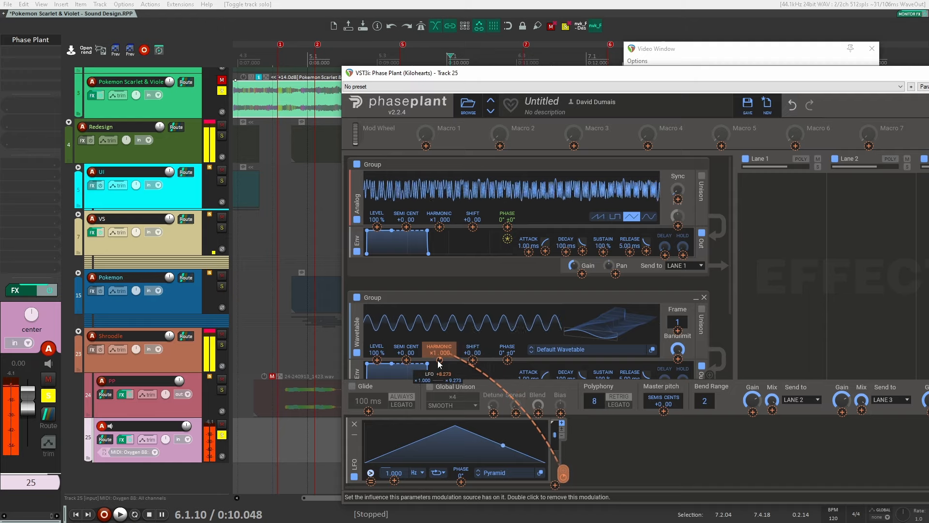
Change the LFO's shape from Pyramid to Saw and set its rate to about 7.948 Hz
{"action": "left_click_drag", "start_coordinate": [394, 473], "coordinate": [394, 430]}
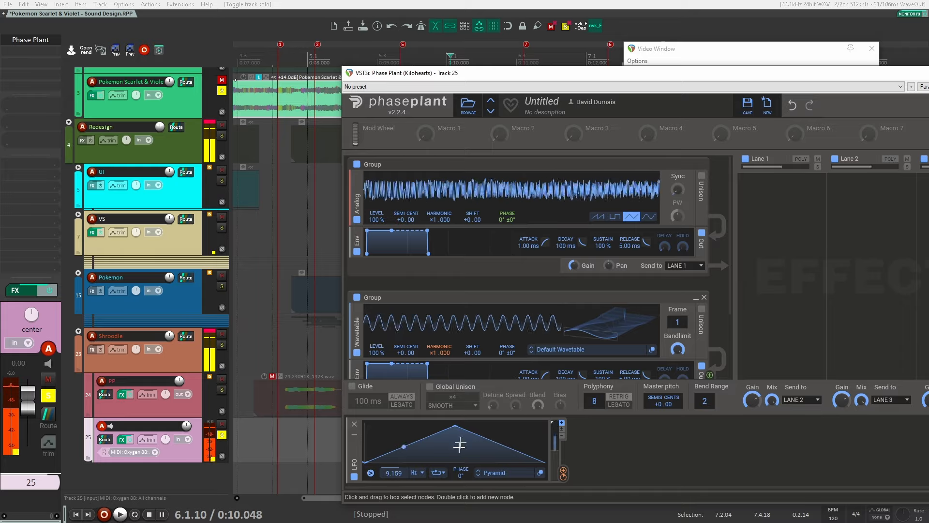
{"action": "left_click", "coordinate": [479, 475]}
{"action": "left_click", "coordinate": [479, 477]}
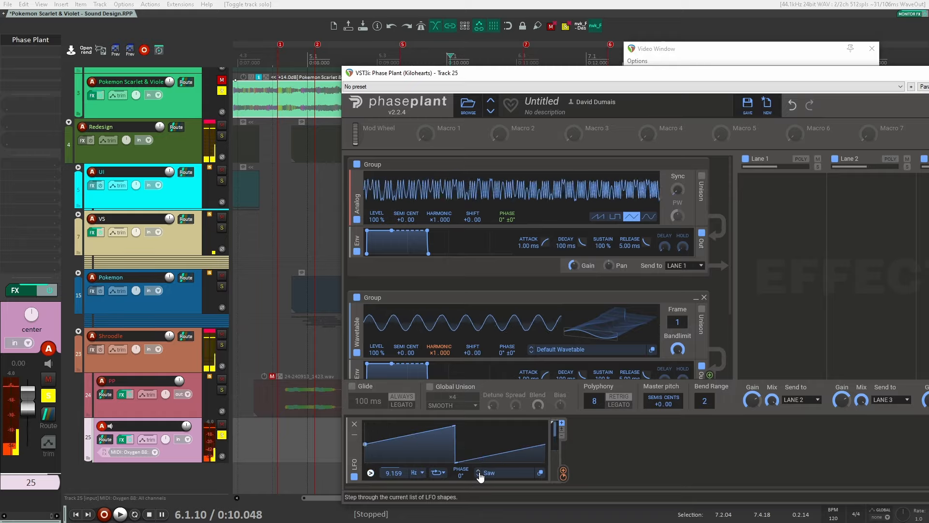
{"action": "left_click_drag", "start_coordinate": [435, 73], "coordinate": [320, 47]}
{"action": "scroll", "coordinate": [479, 259], "scroll_direction": "down", "scroll_amount": 2}
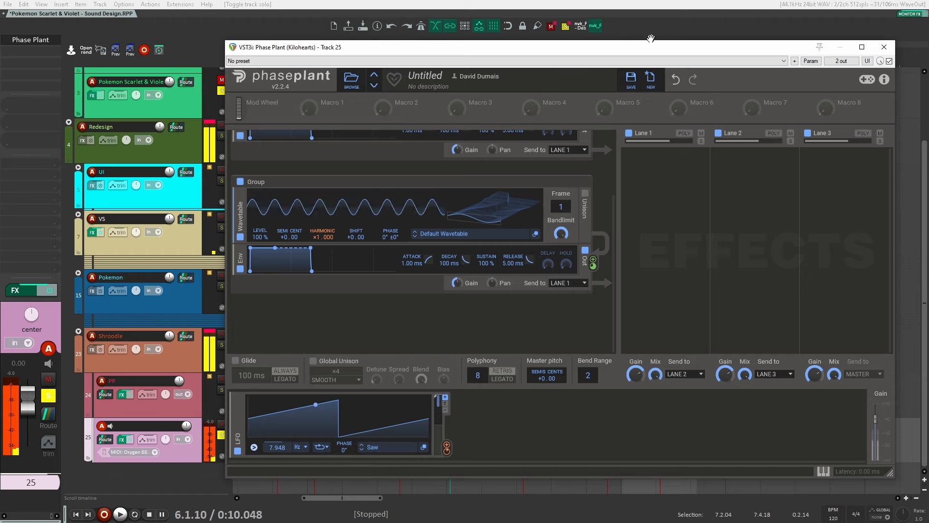
Replay the original cry several times from about 0:10.048 with the game audio track soloed
{"action": "left_click_drag", "start_coordinate": [339, 47], "coordinate": [745, 82]}
{"action": "scroll", "coordinate": [307, 208], "scroll_direction": "up", "scroll_amount": 2}
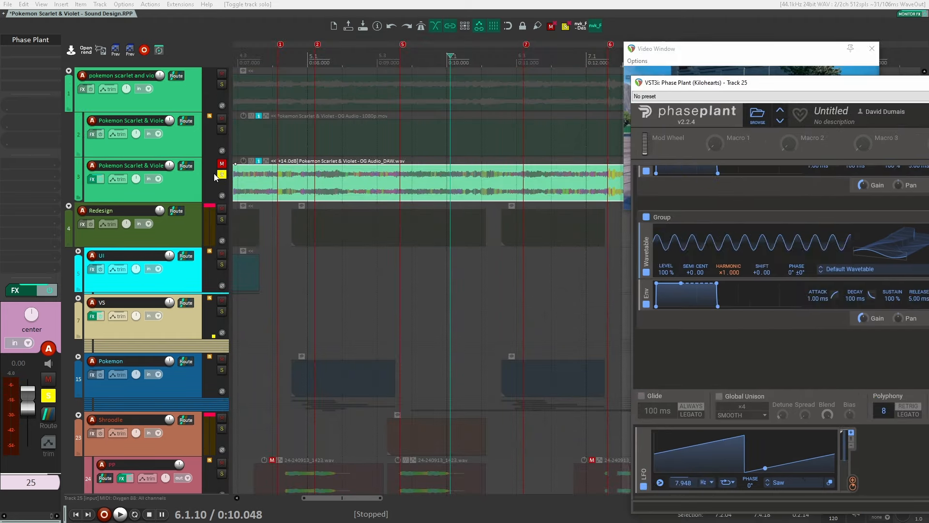
{"action": "key", "text": "space"}
{"action": "key", "text": "space"}
{"action": "key", "text": "space"}
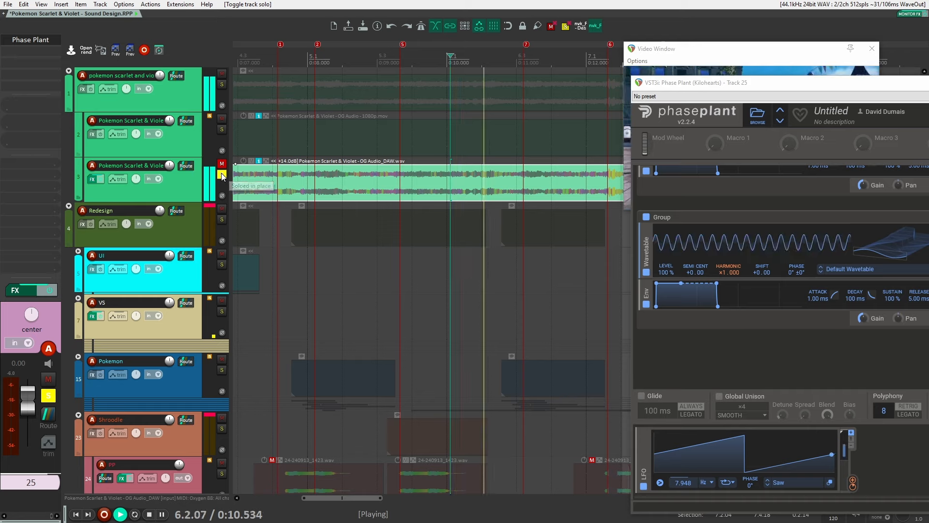
{"action": "key", "text": "space"}
{"action": "key", "text": "space"}
{"action": "key", "text": "space"}
{"action": "key", "text": "space"}
{"action": "key", "text": "space"}
Add a second LFO modulator, reshape its Pyramid curve into a single rising ramp, and turn its looping off
{"action": "left_click_drag", "start_coordinate": [865, 87], "coordinate": [468, 81]}
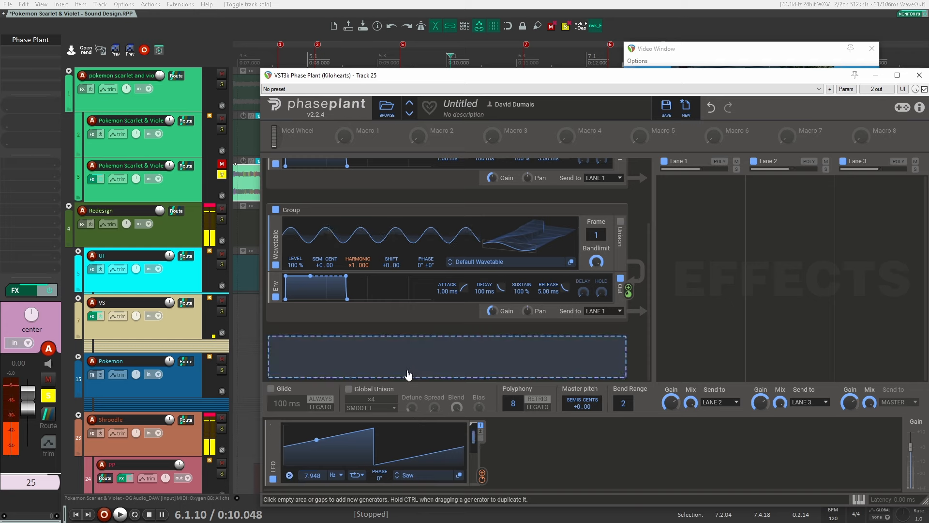
{"action": "left_click", "coordinate": [545, 444]}
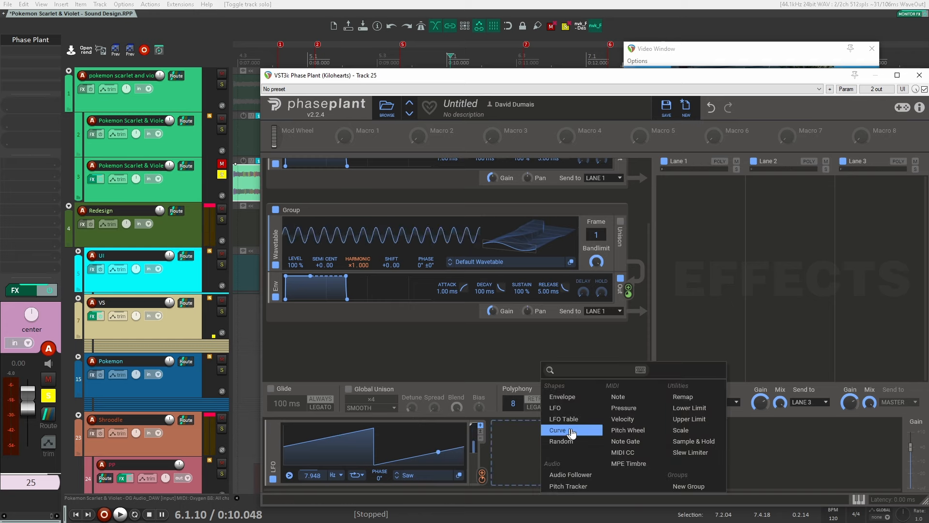
{"action": "left_click", "coordinate": [571, 432]}
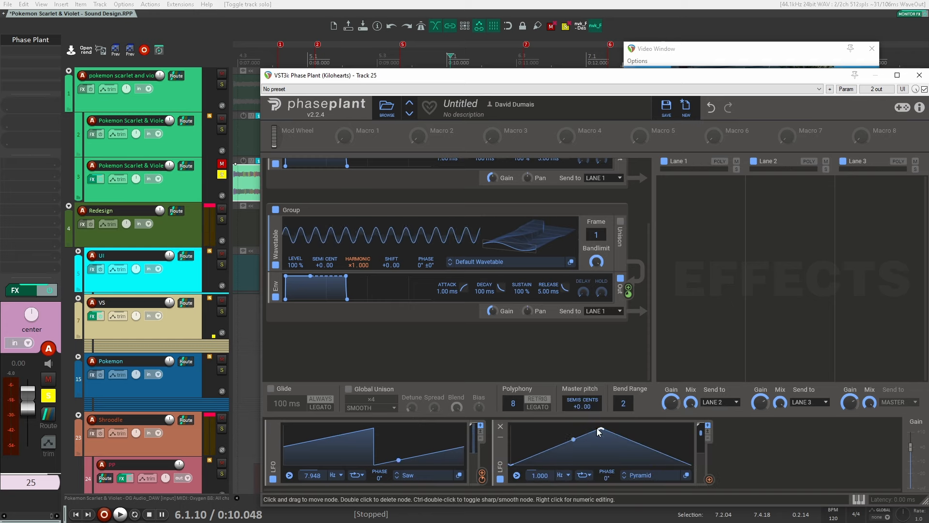
{"action": "left_click_drag", "start_coordinate": [600, 432], "coordinate": [721, 369]}
{"action": "left_click", "coordinate": [585, 475]}
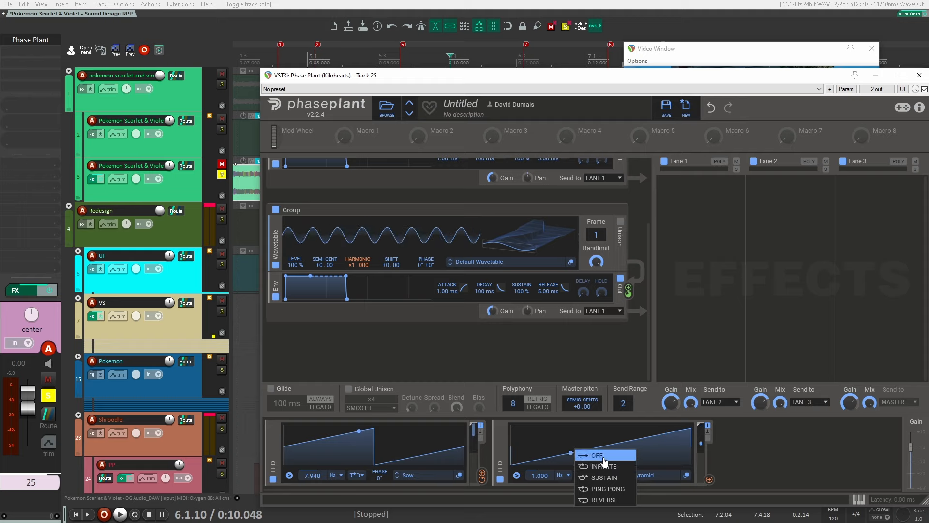
{"action": "left_click", "coordinate": [600, 456]}
Modulate the Analog oscillator's pitch with the second LFO by about +26.73 semitones
{"action": "left_click_drag", "start_coordinate": [709, 478], "coordinate": [326, 227]}
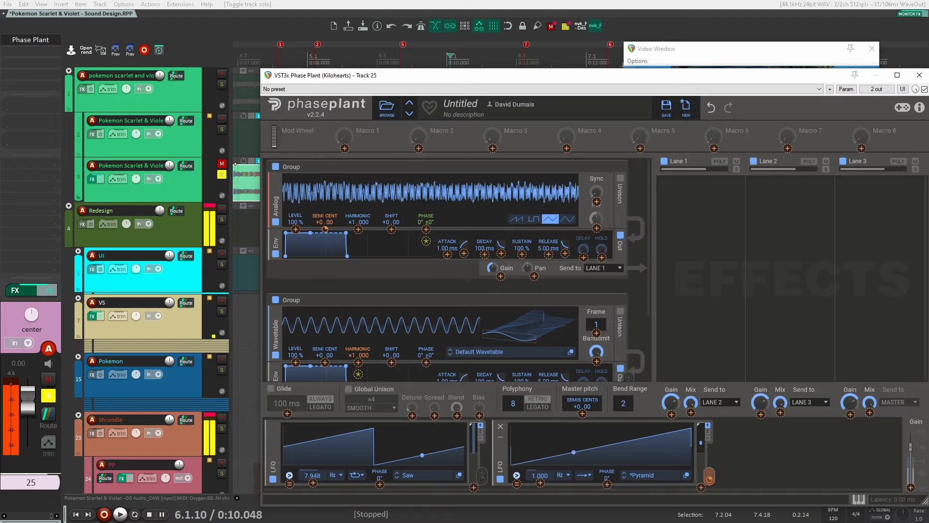
{"action": "mouse_move", "coordinate": [326, 229]}
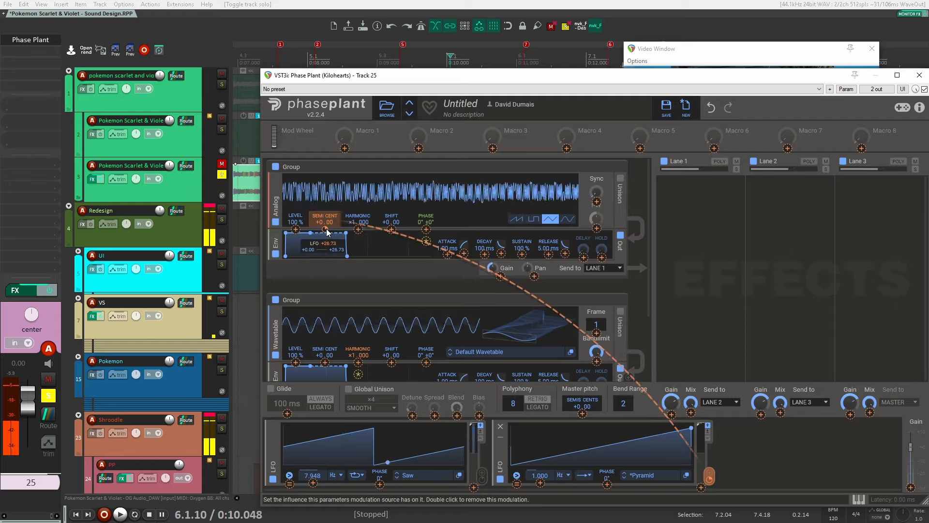
{"action": "scroll", "coordinate": [204, 382], "scroll_direction": "down", "scroll_amount": 3}
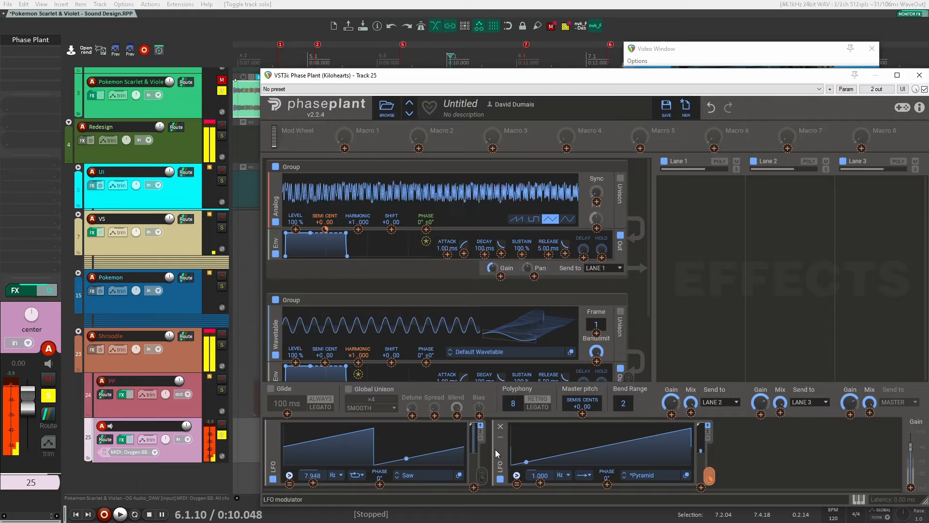
Modulate the Wavetable generator's pitch with the second LFO by 12 semitones, and remove that LFO's modulation from the Analog oscillator's pitch
{"action": "left_click_drag", "start_coordinate": [325, 362], "coordinate": [325, 329]}
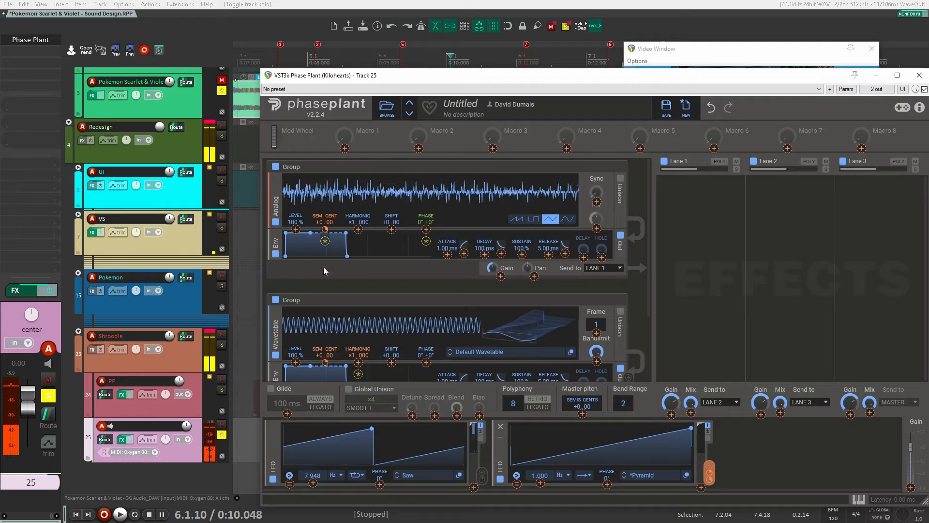
{"action": "double_click", "coordinate": [326, 229]}
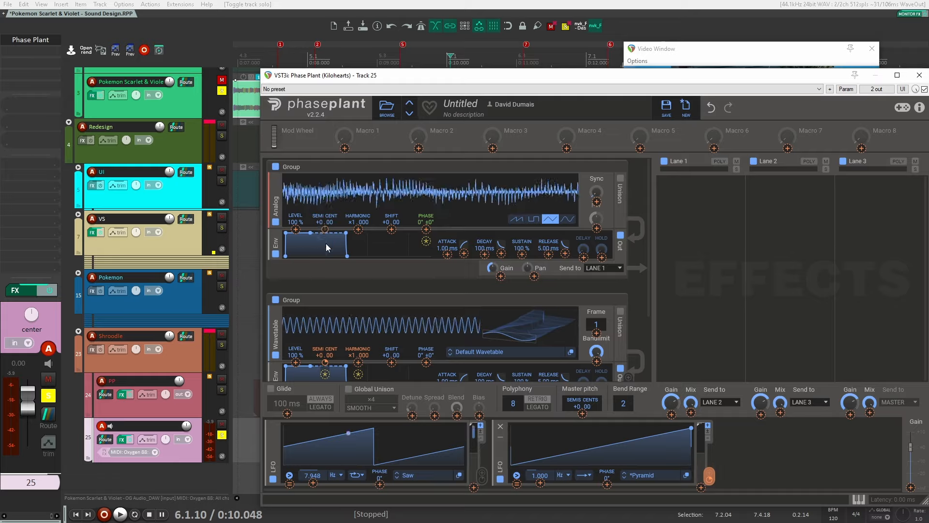
{"action": "right_click", "coordinate": [325, 363]}
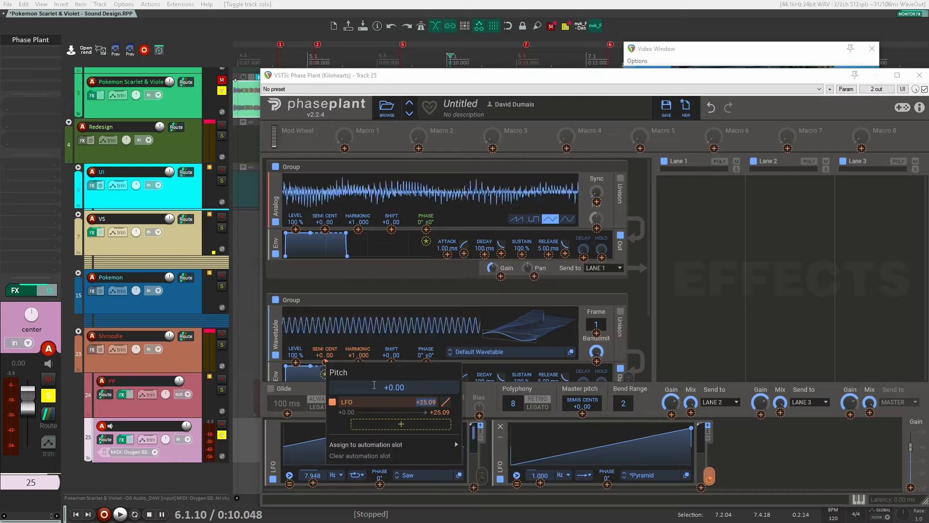
{"action": "type", "text": "12"}
{"action": "key", "text": "Return"}
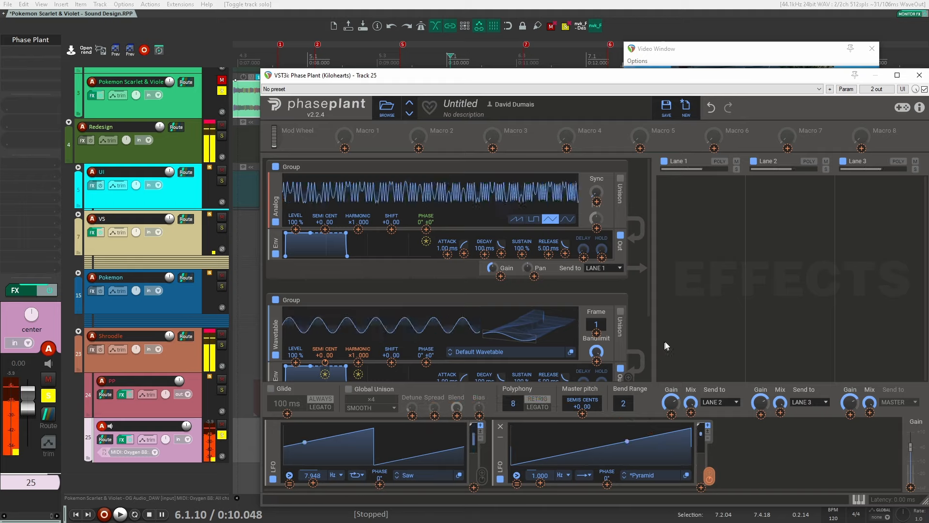
Adjust the first LFO's modulation amount on the Wavetable generator's Harmonic
{"action": "scroll", "coordinate": [353, 334], "scroll_direction": "down", "scroll_amount": 2}
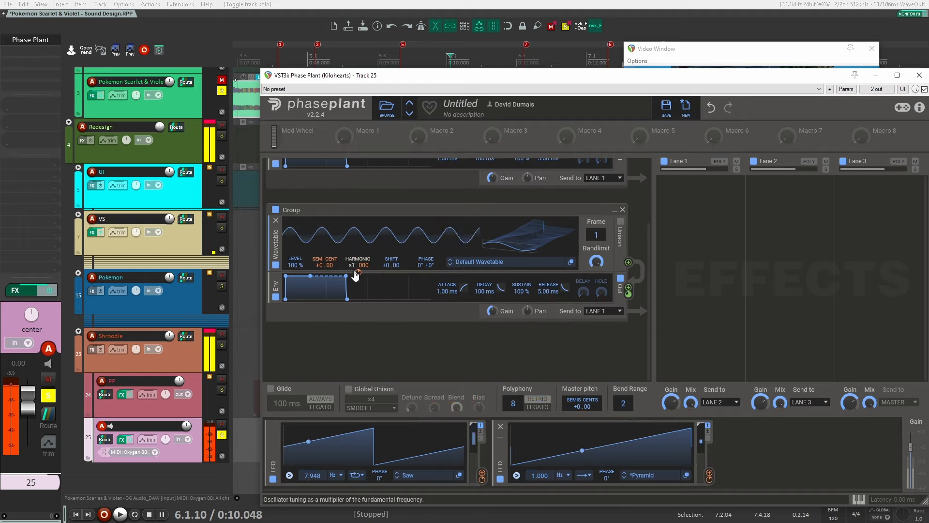
{"action": "left_click_drag", "start_coordinate": [357, 274], "coordinate": [482, 477]}
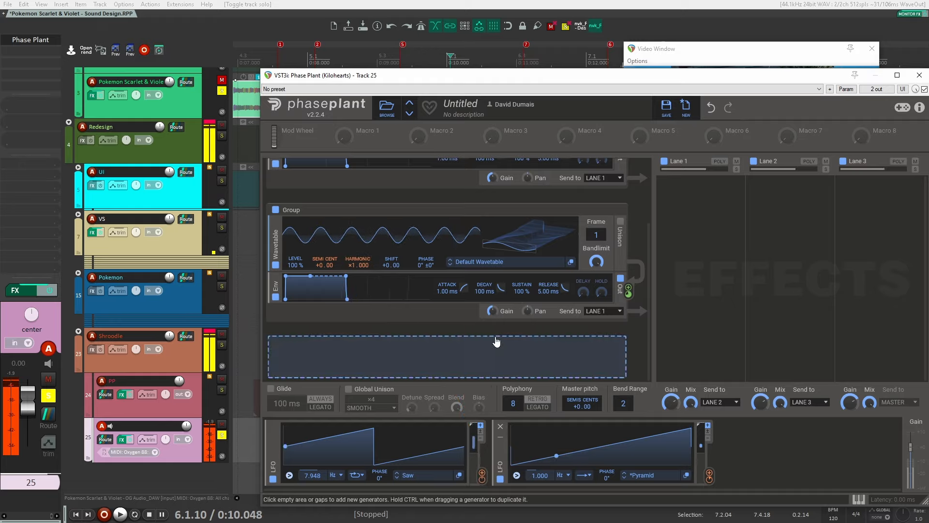
Lower the Analog oscillator's pitch to -60.00 semitones and the Wavetable generator's pitch to -33.00 semitones
{"action": "scroll", "coordinate": [499, 342], "scroll_direction": "up", "scroll_amount": 2}
{"action": "left_click_drag", "start_coordinate": [320, 222], "coordinate": [320, 286]}
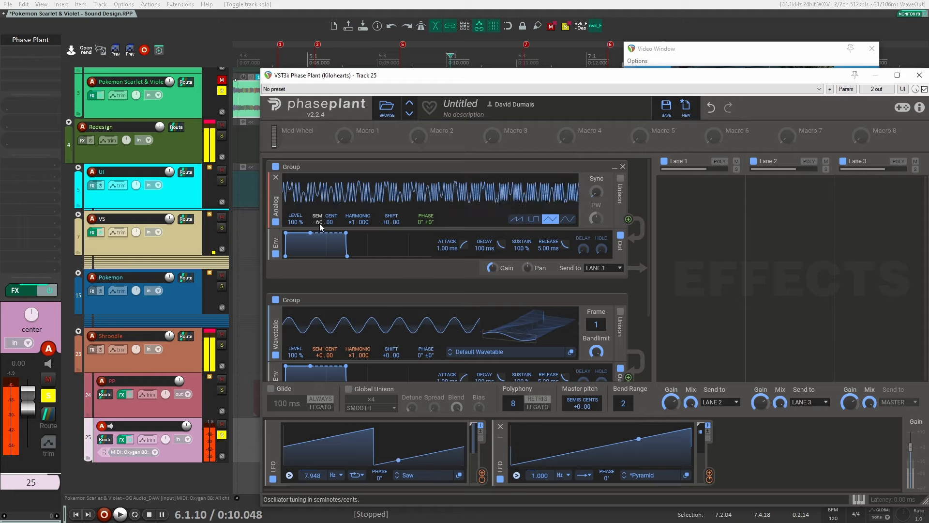
{"action": "mouse_move", "coordinate": [318, 355]}
{"action": "left_mouse_down"}
{"action": "mouse_move", "coordinate": [318, 381]}
{"action": "mouse_move", "coordinate": [318, 344]}
{"action": "mouse_move", "coordinate": [323, 367]}
{"action": "left_mouse_up"}
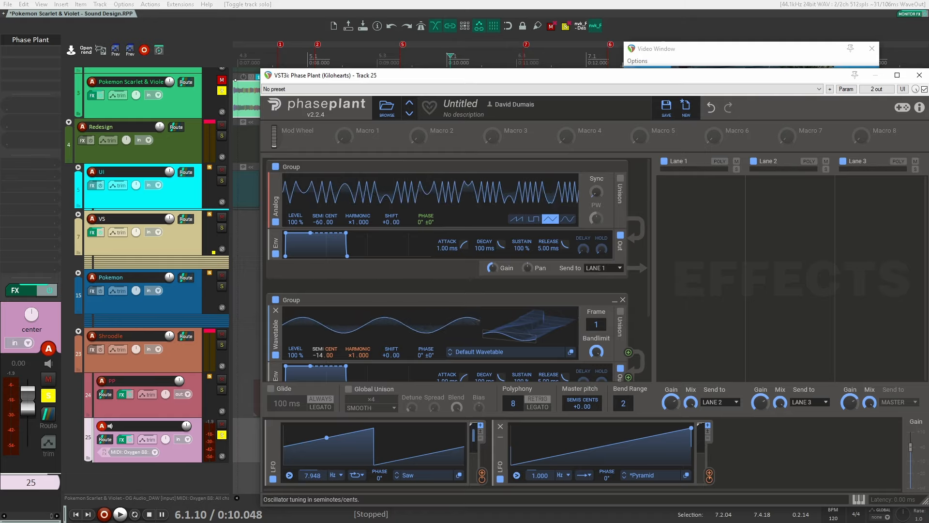
{"action": "mouse_move", "coordinate": [325, 364]}
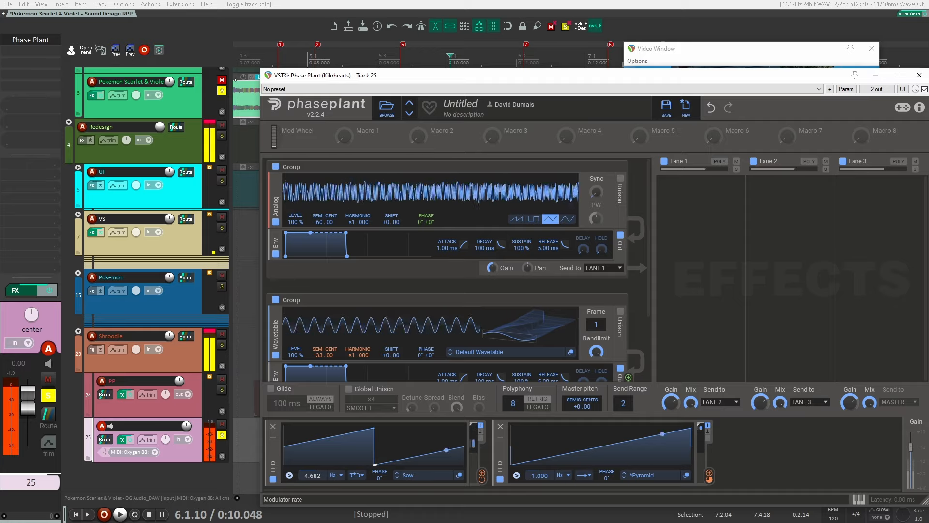
Set the rate of the first LFO, the Saw one, to about 8.600 Hz
{"action": "left_click_drag", "start_coordinate": [319, 477], "coordinate": [319, 473]}
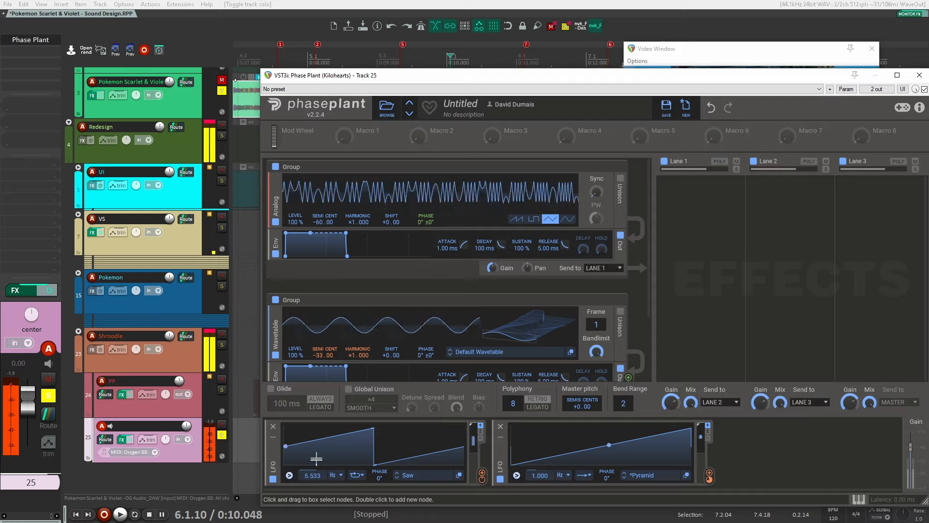
{"action": "left_click_drag", "start_coordinate": [313, 474], "coordinate": [314, 455]}
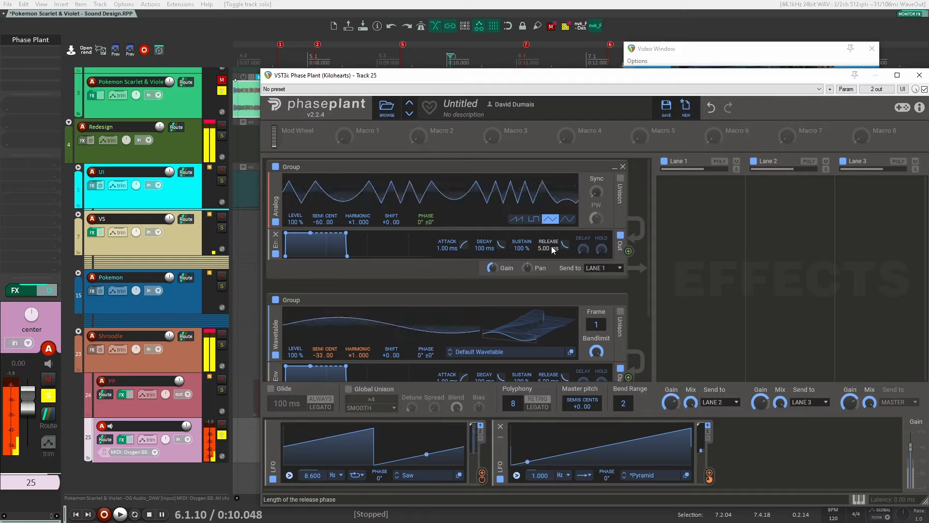
Lengthen the envelope release to about 128 ms in the Analog group and about 131 ms in the Wavetable group
{"action": "left_click_drag", "start_coordinate": [551, 246], "coordinate": [551, 218]}
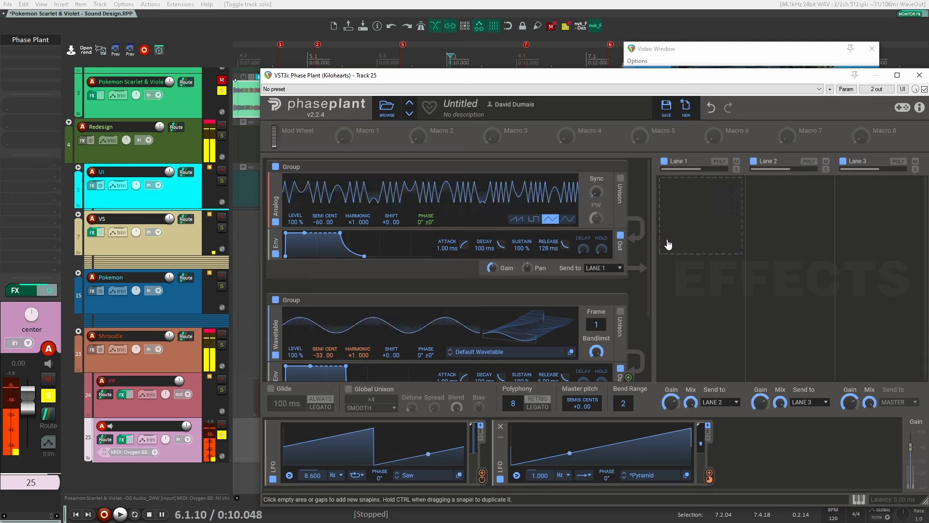
{"action": "scroll", "coordinate": [632, 310], "scroll_direction": "down", "scroll_amount": 3}
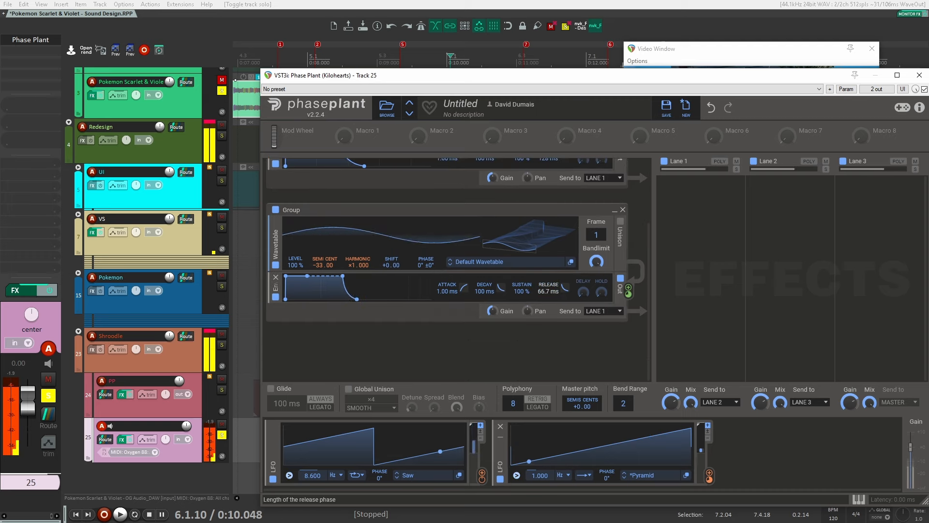
{"action": "left_click_drag", "start_coordinate": [543, 294], "coordinate": [541, 293]}
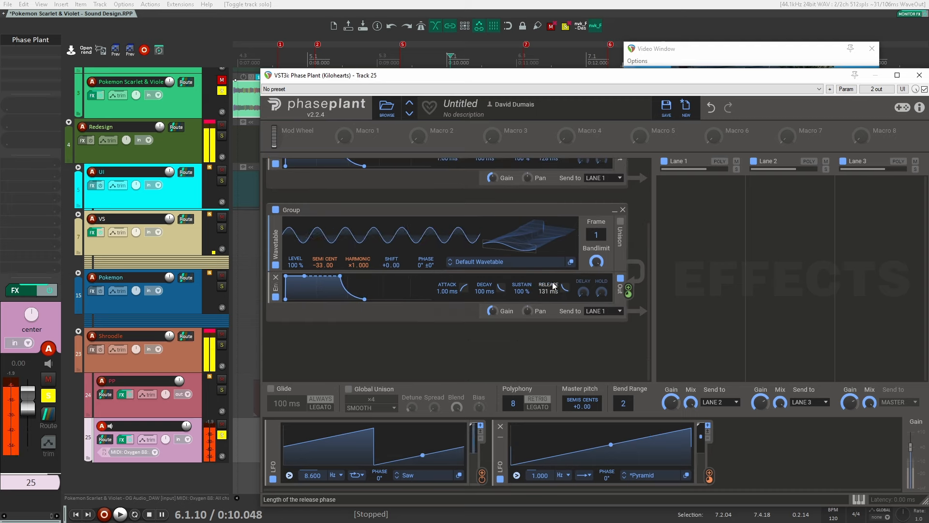
Move the Phase Plant window off the arrangement and play the original game audio from about 9.8 seconds
{"action": "left_click_drag", "start_coordinate": [739, 77], "coordinate": [928, 73]}
{"action": "scroll", "coordinate": [438, 303], "scroll_direction": "up", "scroll_amount": 3}
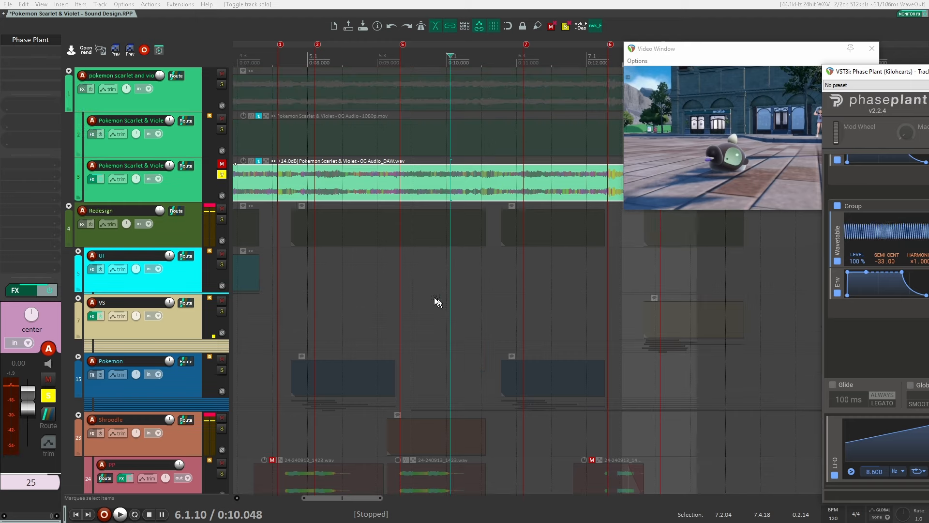
{"action": "key", "text": "space"}
{"action": "key", "text": "space"}
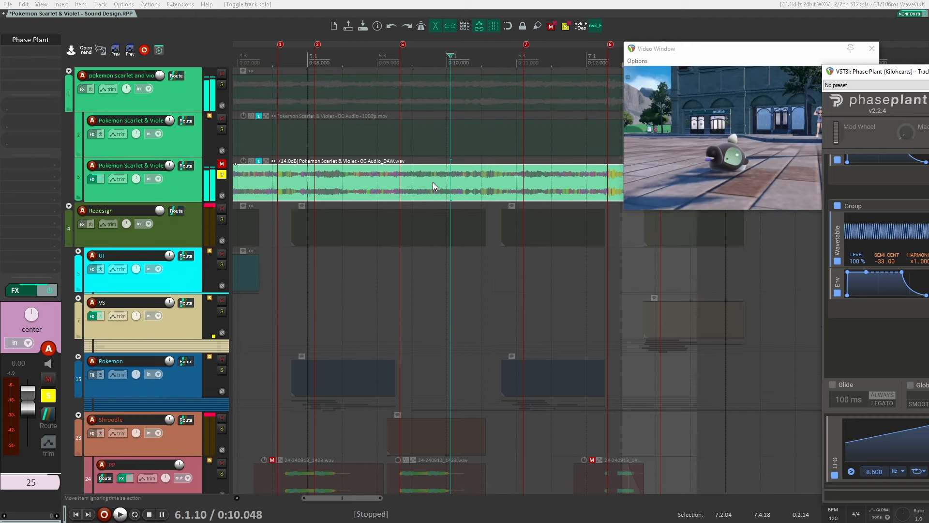
{"action": "left_click", "coordinate": [433, 182]}
{"action": "key", "text": "space"}
{"action": "key", "text": "space"}
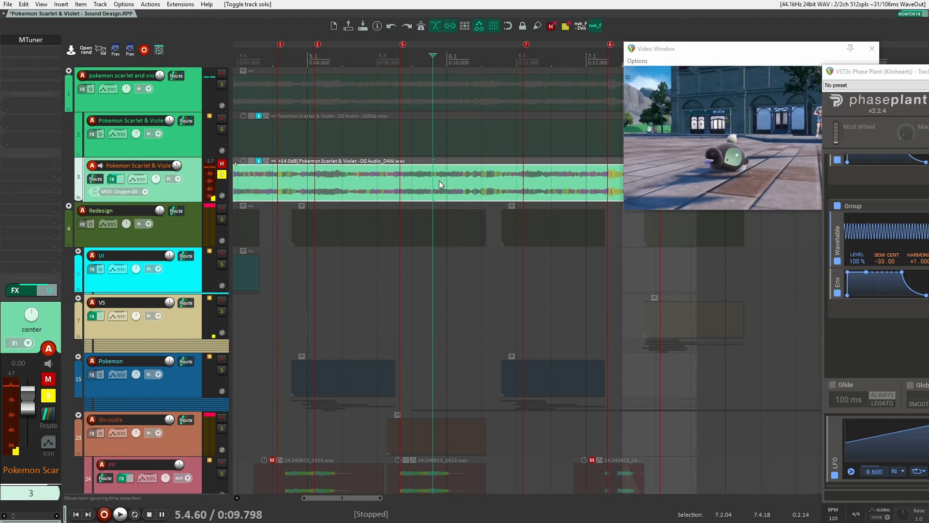
Make track 25 active for live synth playing and compare the patch with the soloed original audio around 9.8 seconds
{"action": "scroll", "coordinate": [286, 363], "scroll_direction": "down", "scroll_amount": 2}
{"action": "double_click", "coordinate": [195, 452]}
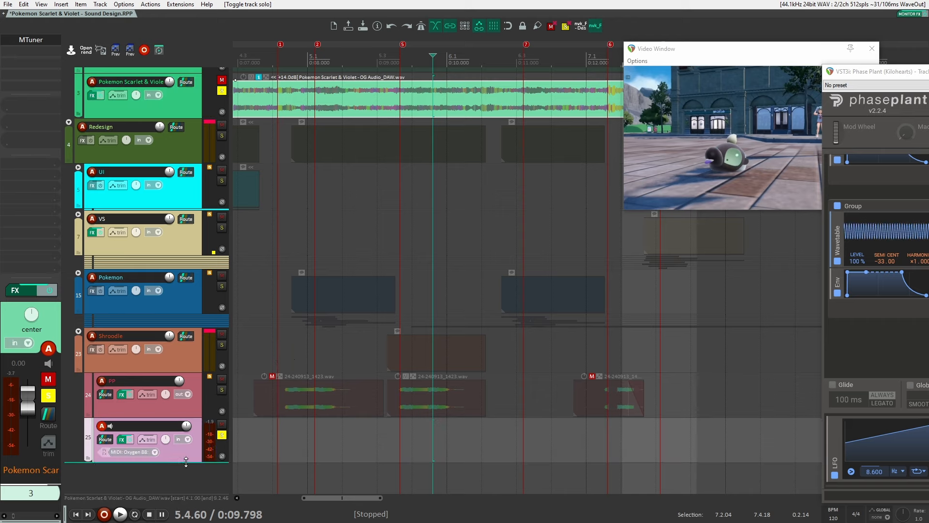
{"action": "scroll", "coordinate": [265, 290], "scroll_direction": "up", "scroll_amount": 2}
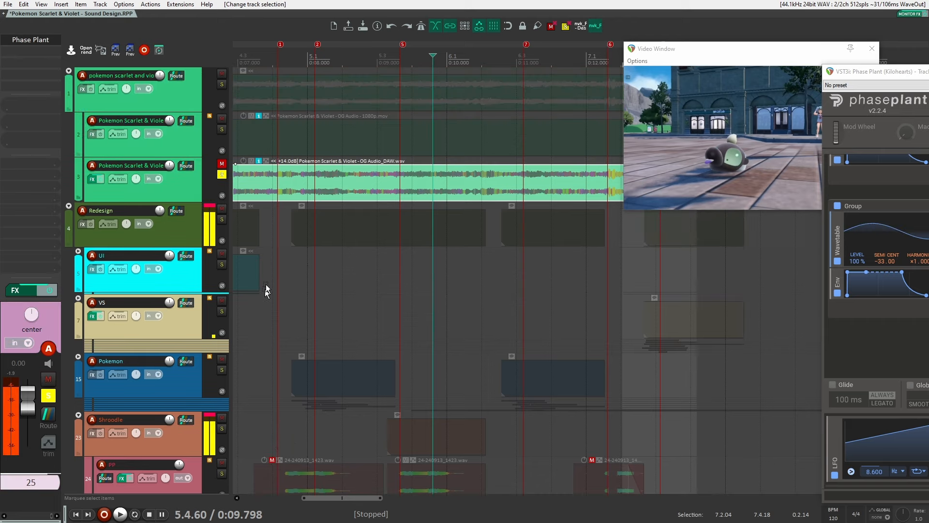
{"action": "left_click", "coordinate": [222, 174]}
{"action": "left_click", "coordinate": [222, 174]}
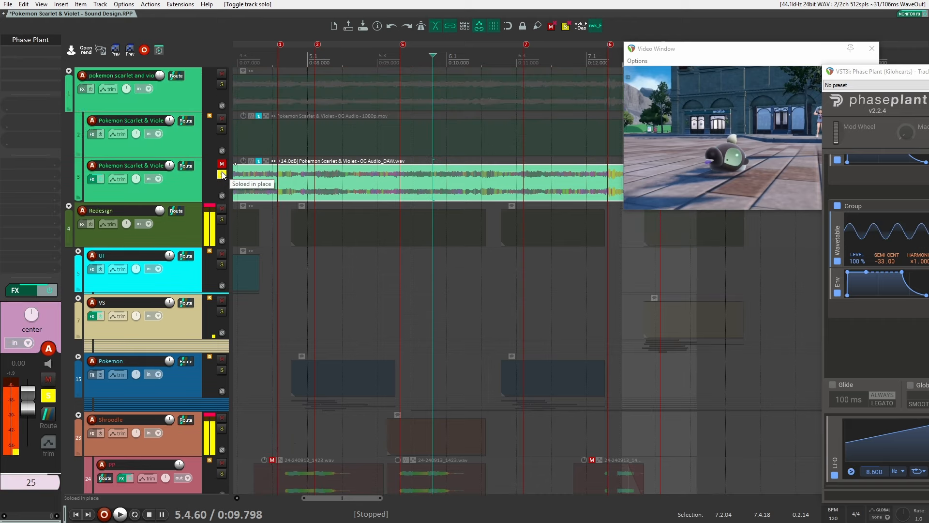
{"action": "key", "text": "space"}
{"action": "key", "text": "space"}
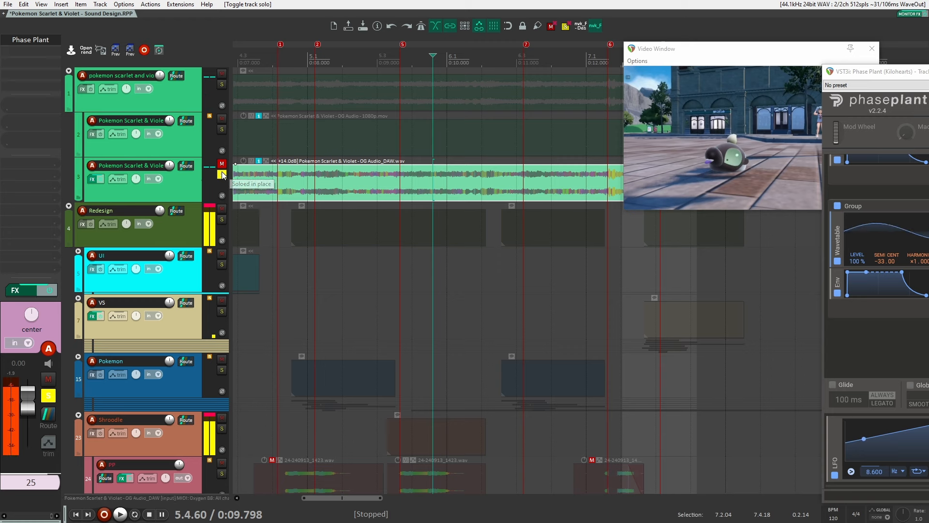
{"action": "key", "text": "space"}
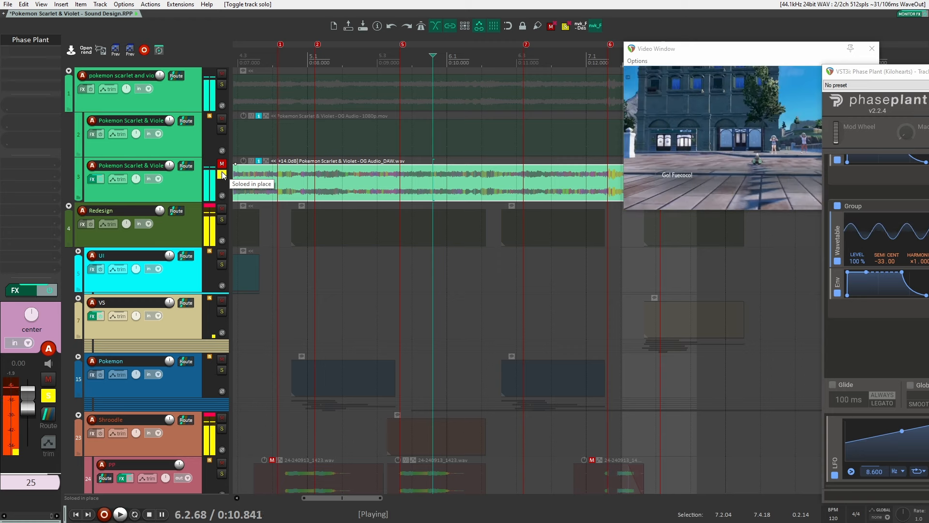
{"action": "key", "text": "space"}
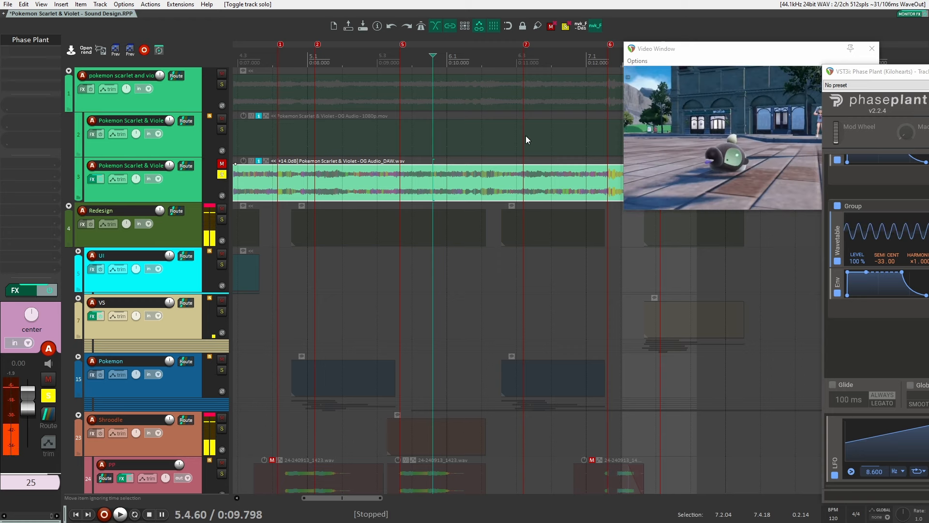
{"action": "key", "text": "space"}
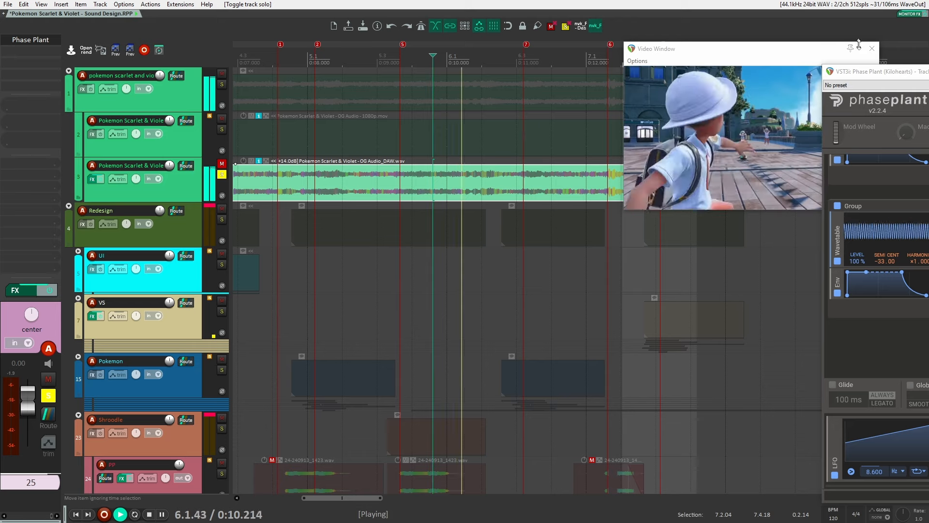
{"action": "key", "text": "space"}
Bring Phase Plant back into view, toggle the Saw LFO off and on, and close the plugin window
{"action": "left_click_drag", "start_coordinate": [872, 72], "coordinate": [391, 58]}
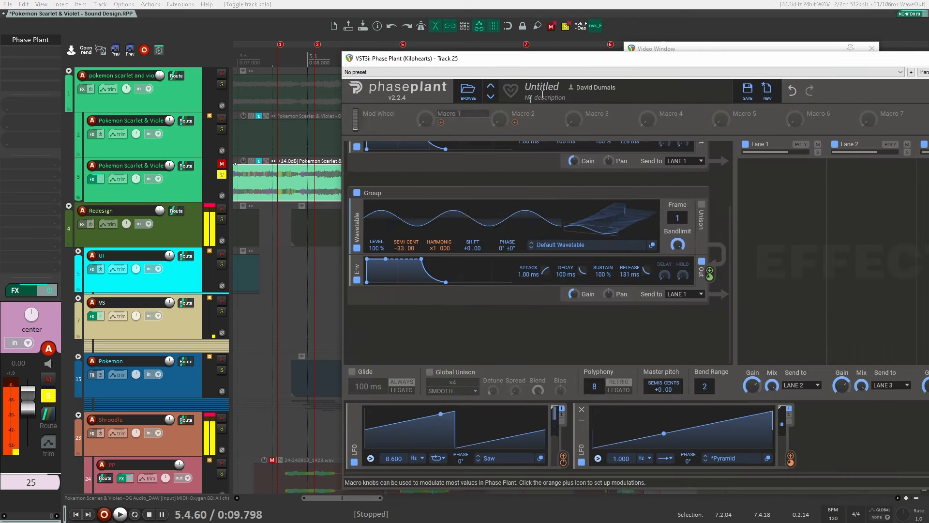
{"action": "left_click_drag", "start_coordinate": [636, 59], "coordinate": [477, 55]}
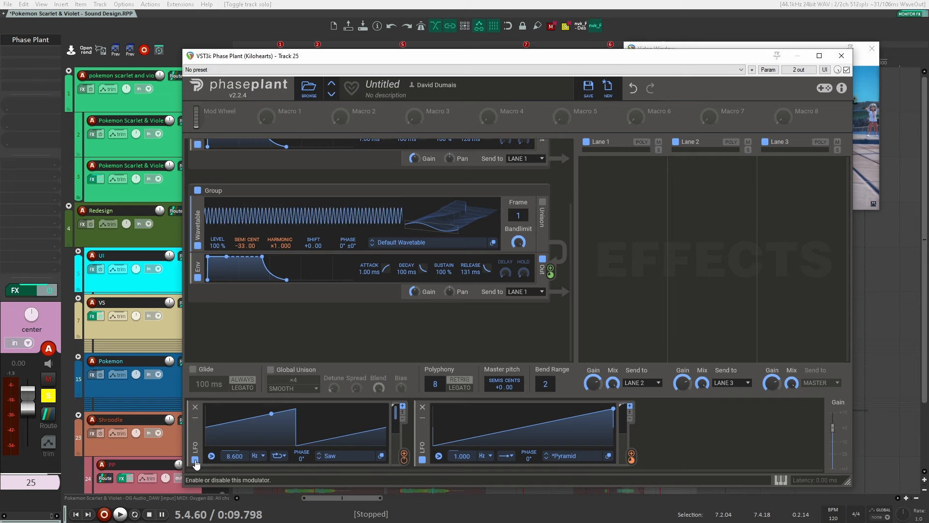
{"action": "left_click", "coordinate": [196, 460]}
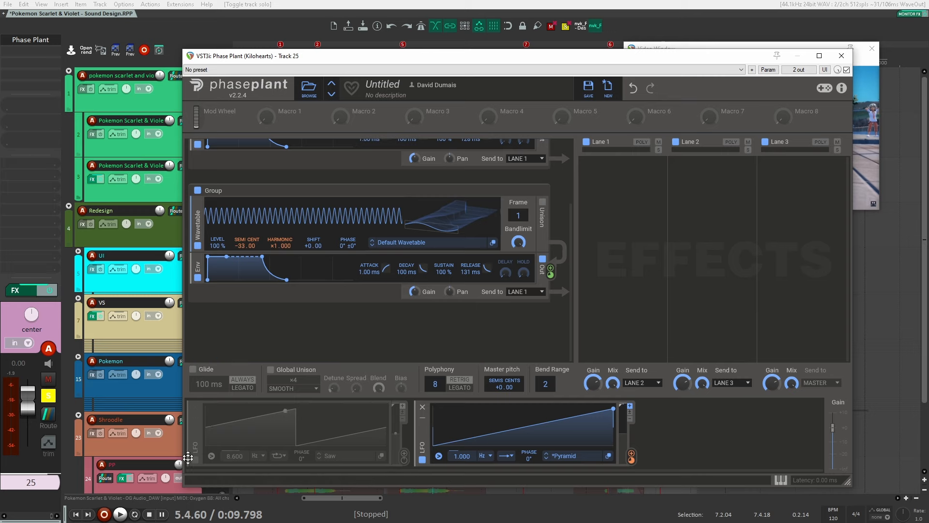
{"action": "left_click", "coordinate": [198, 462]}
{"action": "left_click", "coordinate": [659, 187]}
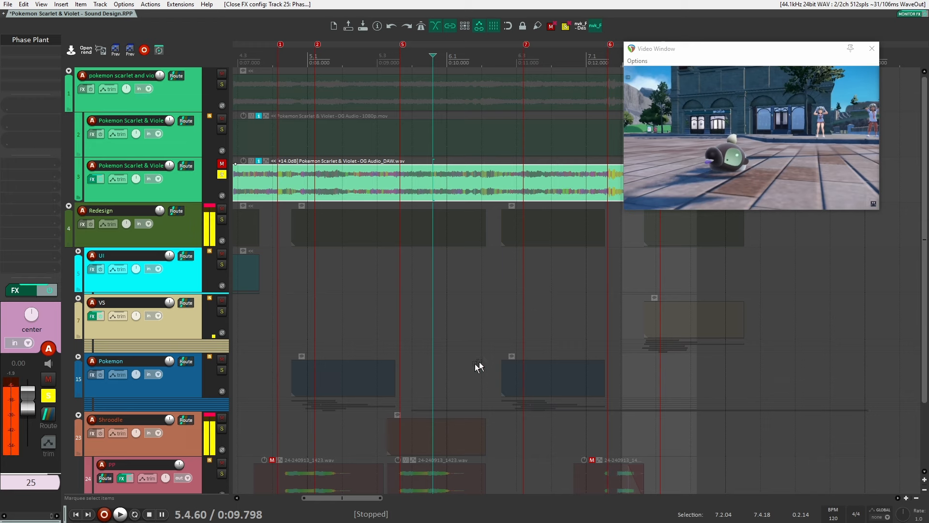
Record the Phase Plant output as a new audio item on track 25, starting at about 4.65 seconds
{"action": "scroll", "coordinate": [475, 364], "scroll_direction": "down", "scroll_amount": 3}
{"action": "scroll", "coordinate": [354, 454], "scroll_direction": "left", "scroll_amount": 5}
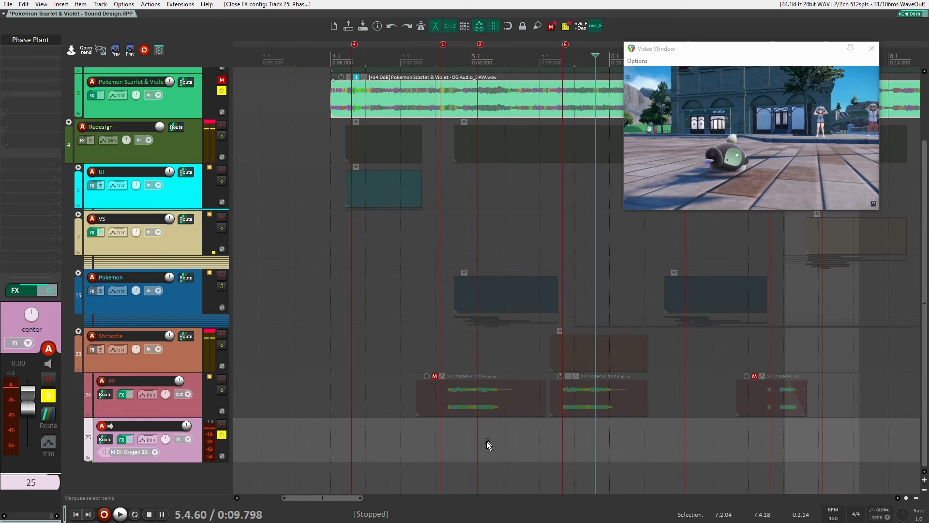
{"action": "left_click", "coordinate": [487, 441]}
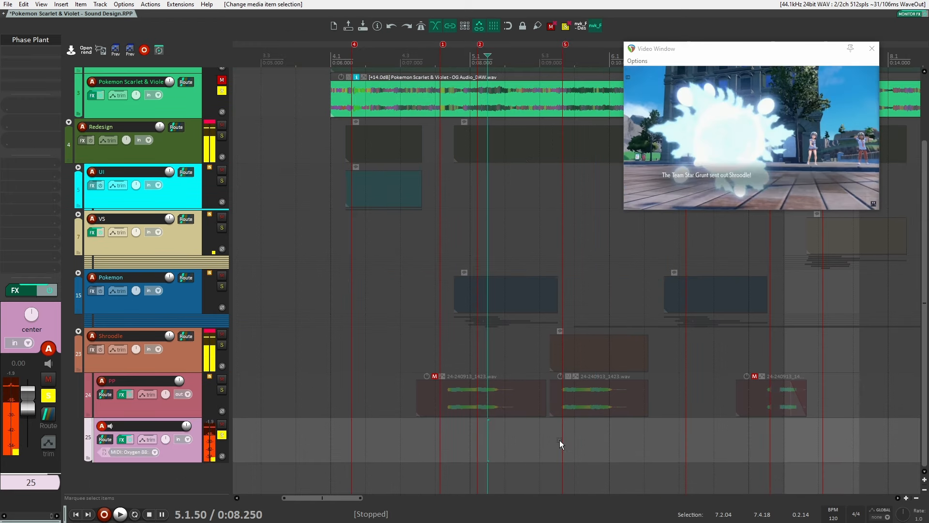
{"action": "scroll", "coordinate": [550, 439], "scroll_direction": "left", "scroll_amount": 6}
{"action": "left_click", "coordinate": [350, 441]}
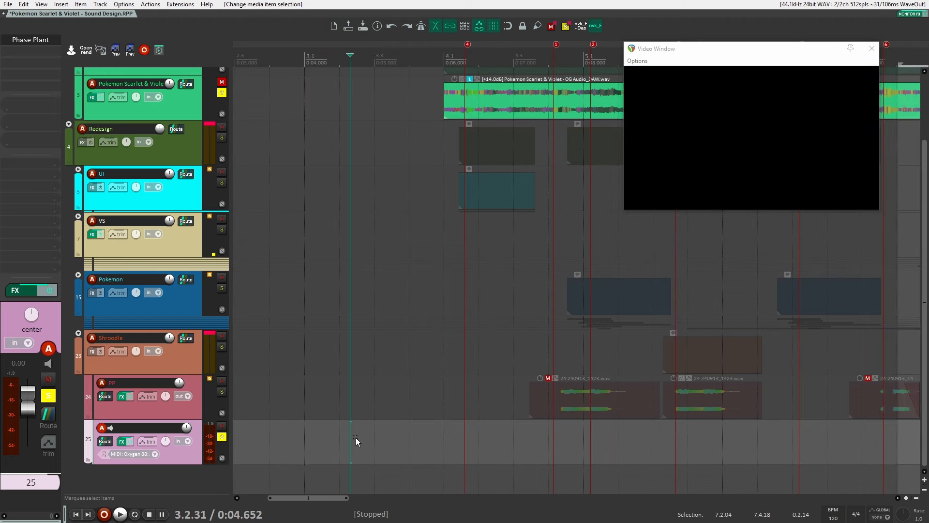
{"action": "key", "text": "ctrl+r"}
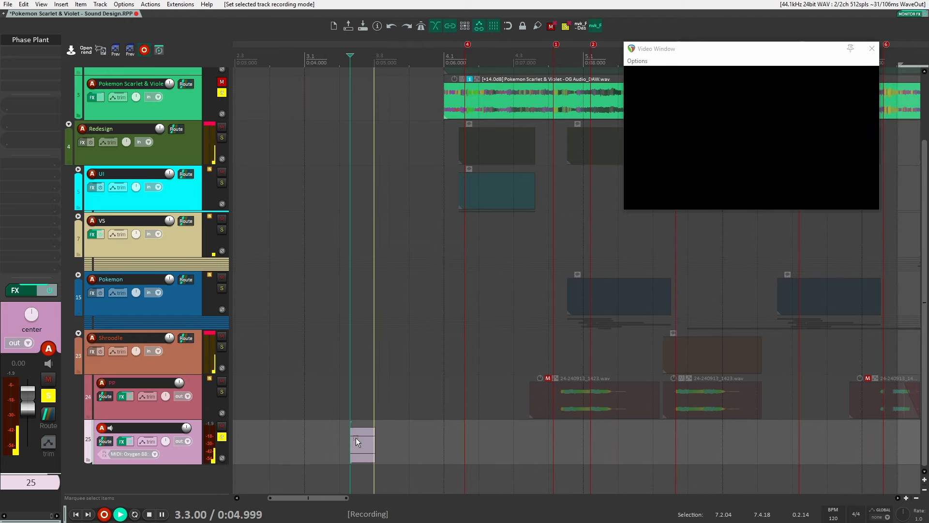
{"action": "key", "text": "space"}
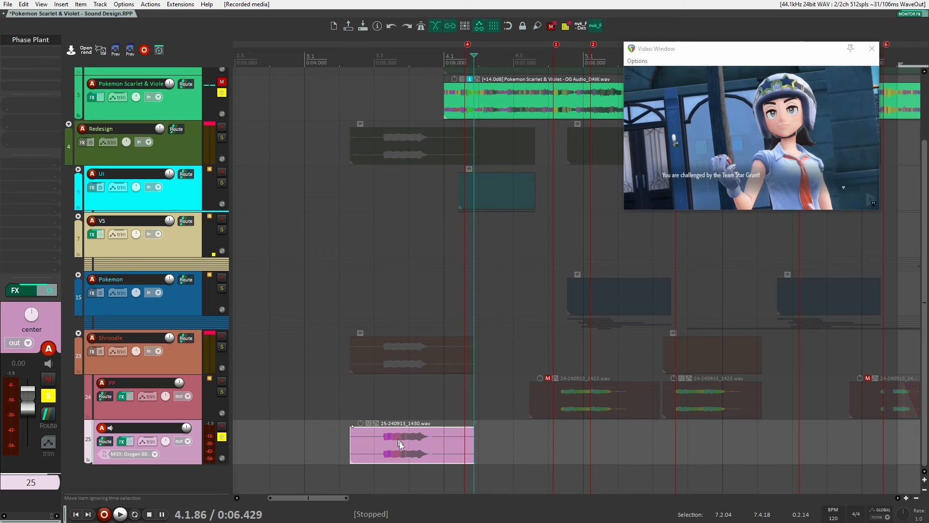
Move the recorded item on track 25 so its sound begins at about 10.25 seconds
{"action": "left_click_drag", "start_coordinate": [411, 436], "coordinate": [764, 432]}
{"action": "left_click_drag", "start_coordinate": [732, 345], "coordinate": [532, 418]}
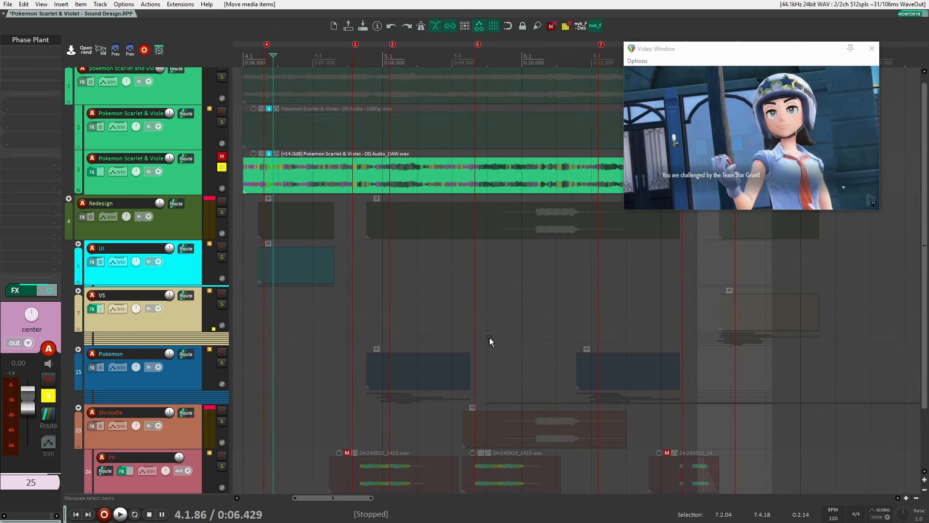
Play from 10.25 seconds and toggle track 25's solo to compare the recorded layer with the original audio
{"action": "left_click", "coordinate": [490, 338]}
{"action": "key", "text": "space"}
{"action": "left_click", "coordinate": [540, 301]}
{"action": "scroll", "coordinate": [539, 319], "scroll_direction": "down", "scroll_amount": 2}
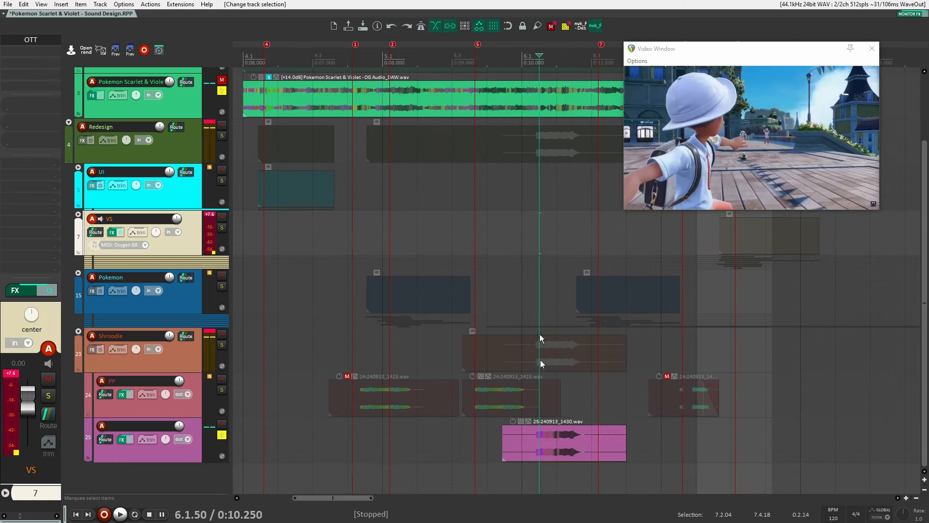
{"action": "key", "text": "space"}
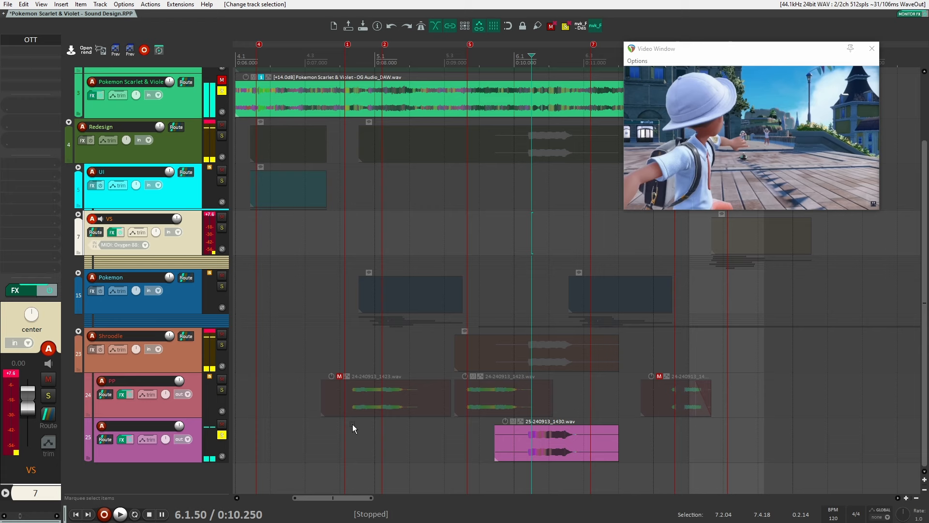
{"action": "left_click", "coordinate": [221, 435]}
{"action": "key", "text": "space"}
{"action": "key", "text": "space"}
{"action": "key", "text": "space"}
{"action": "key", "text": "space"}
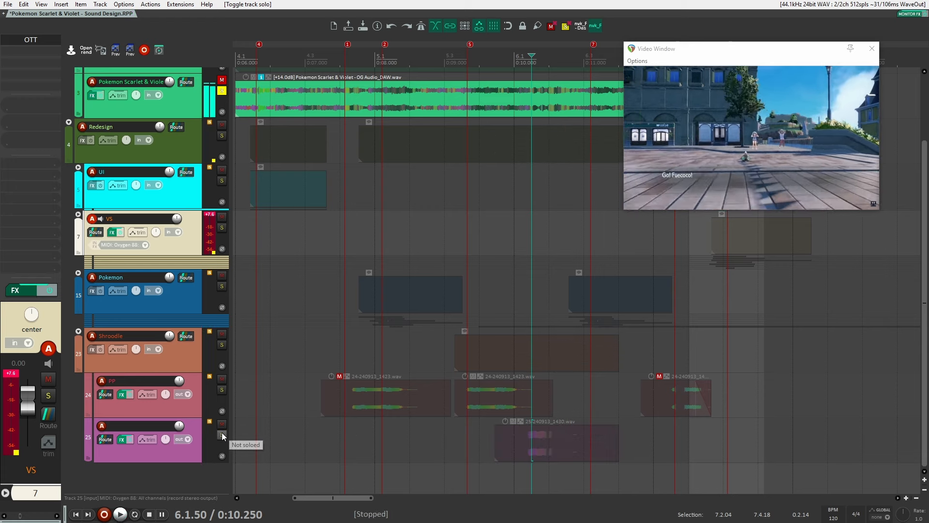
Add the MTremolo effect to track 25 and set its LFO shape to Saw
{"action": "left_click", "coordinate": [204, 457]}
{"action": "double_click", "coordinate": [48, 51]}
{"action": "type", "text": "tre"}
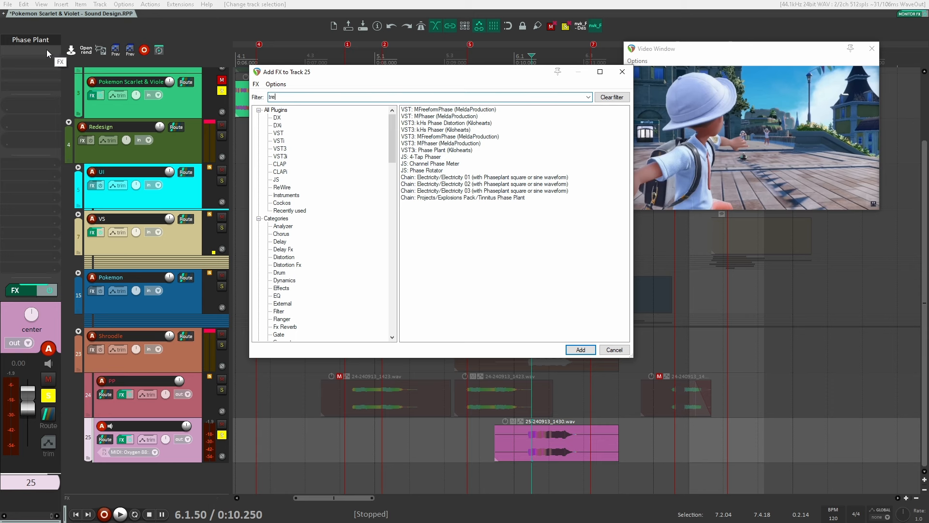
{"action": "type", "text": "molo"}
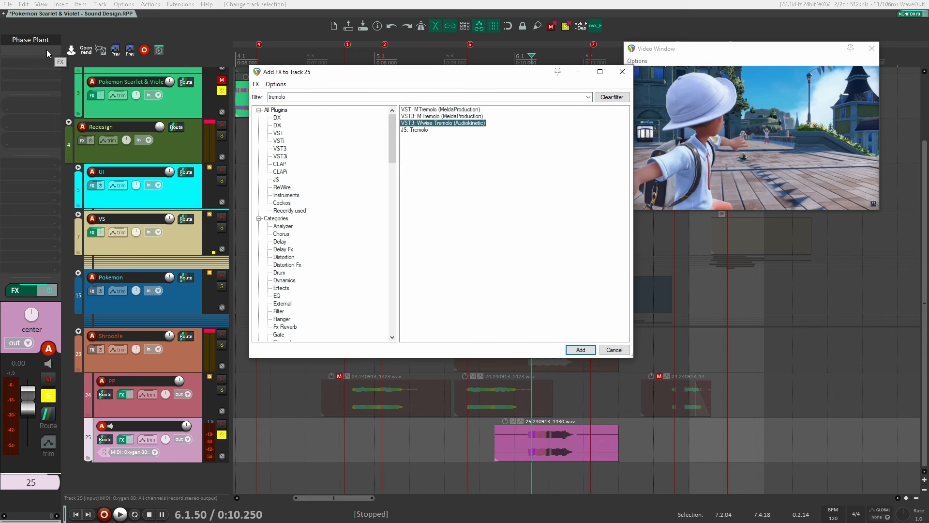
{"action": "key", "text": "Return"}
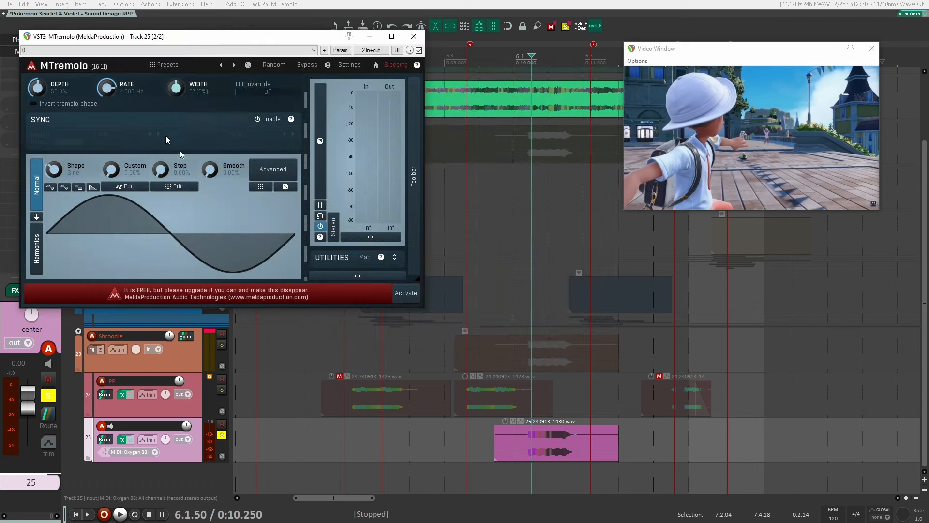
{"action": "left_click_drag", "start_coordinate": [281, 33], "coordinate": [364, 45]}
{"action": "left_click_drag", "start_coordinate": [308, 51], "coordinate": [514, 84]}
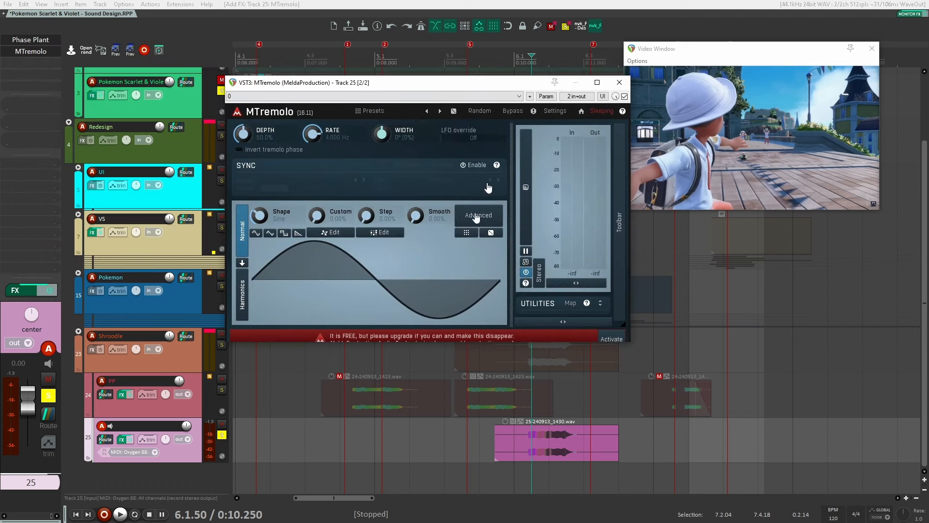
{"action": "left_click", "coordinate": [289, 234]}
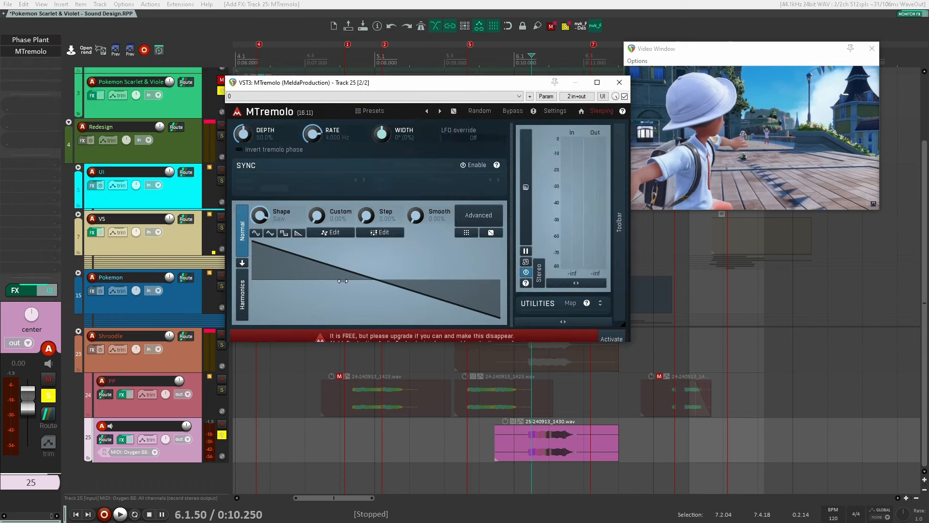
Unsolo the original game audio track and play the recorded layer through the tremolo
{"action": "scroll", "coordinate": [190, 236], "scroll_direction": "up", "scroll_amount": 3}
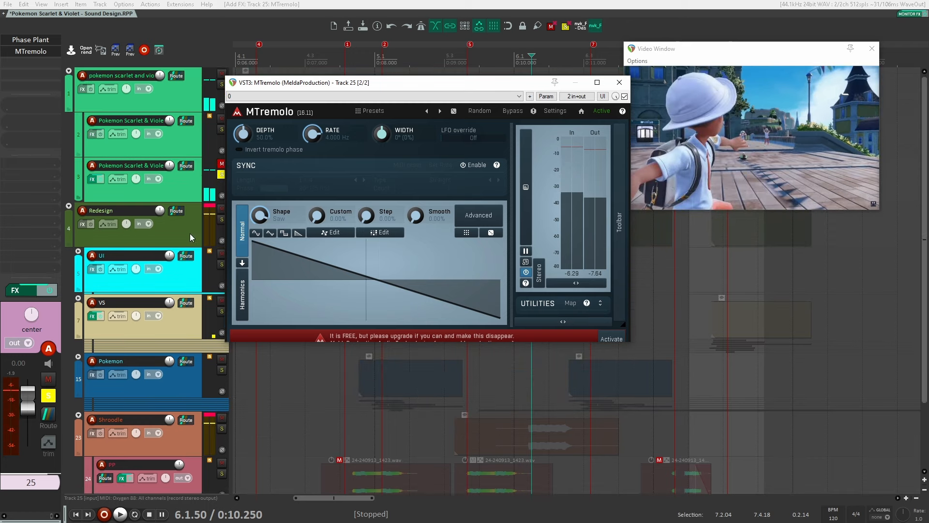
{"action": "key", "text": "space"}
{"action": "key", "text": "space"}
{"action": "left_click", "coordinate": [220, 175]}
{"action": "key", "text": "space"}
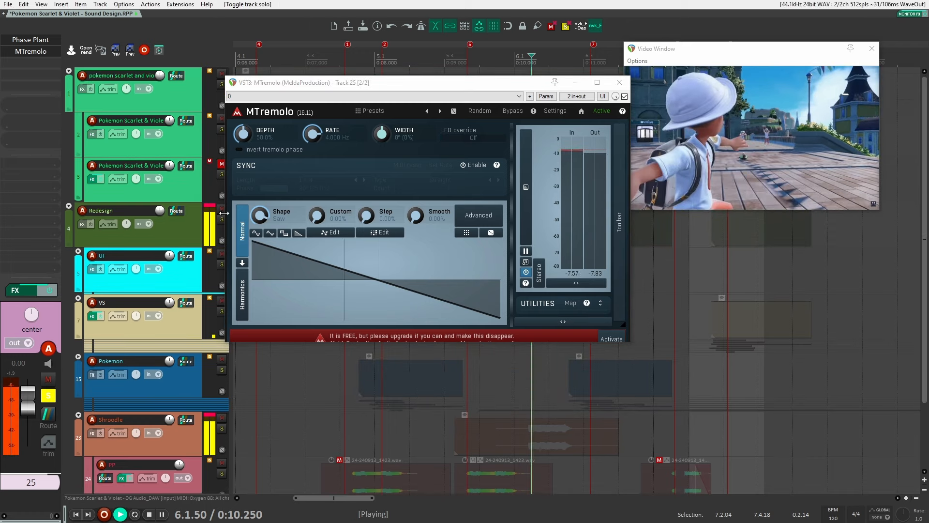
{"action": "scroll", "coordinate": [219, 181], "scroll_direction": "down", "scroll_amount": 3}
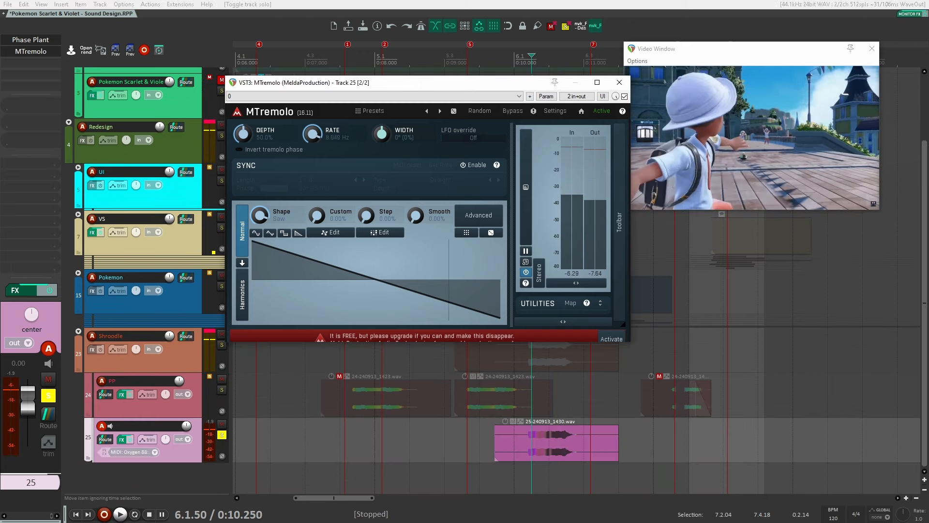
Raise the tremolo rate to about 19.44 Hz and its depth to 100% while auditioning the layer
{"action": "left_click_drag", "start_coordinate": [313, 140], "coordinate": [314, 124]}
{"action": "key", "text": "space"}
{"action": "key", "text": "space"}
{"action": "left_click_drag", "start_coordinate": [246, 137], "coordinate": [246, 109]}
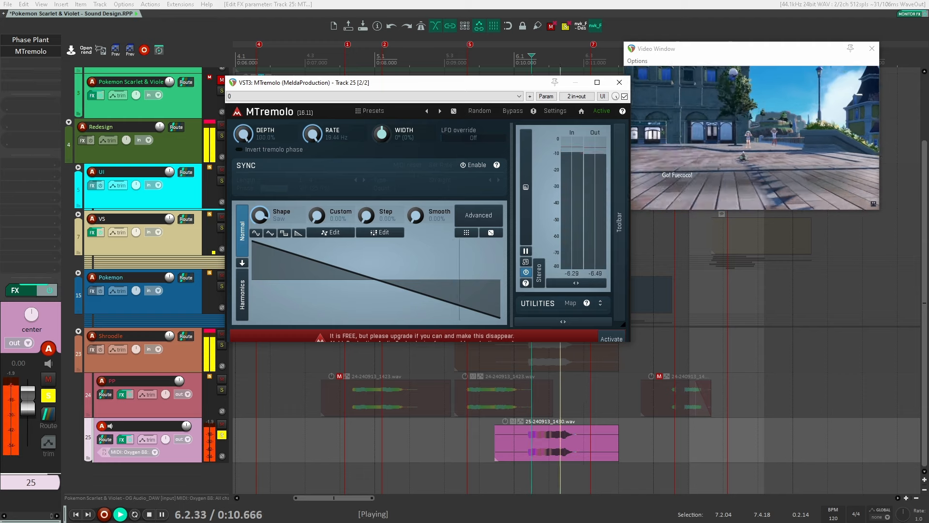
Lower the tremolo rate to about 7.348 Hz while repeatedly auditioning the recorded layer from 10.25 seconds
{"action": "key", "text": "space"}
{"action": "key", "text": "space"}
{"action": "key", "text": "space"}
{"action": "key", "text": "space"}
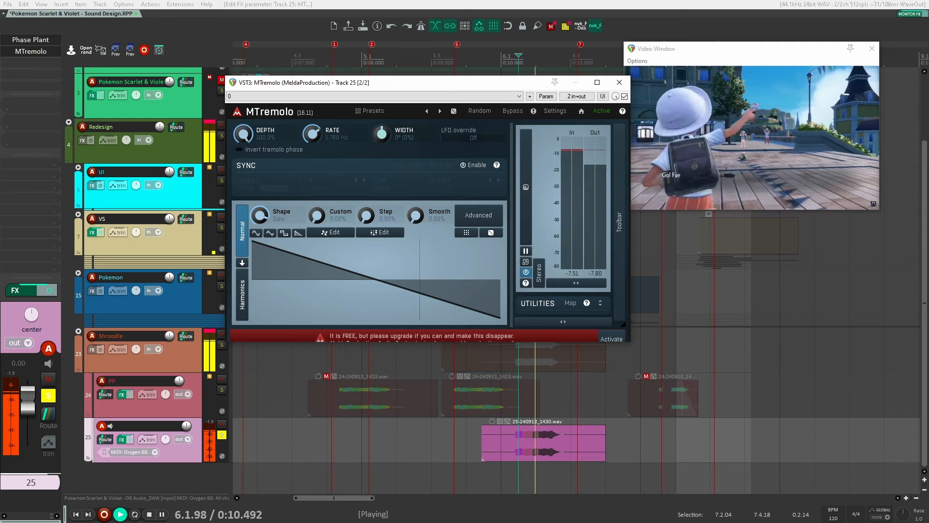
{"action": "key", "text": "space"}
{"action": "left_click_drag", "start_coordinate": [312, 132], "coordinate": [312, 134]}
{"action": "key", "text": "space"}
{"action": "key", "text": "space"}
{"action": "key", "text": "space"}
{"action": "key", "text": "space"}
{"action": "key", "text": "space"}
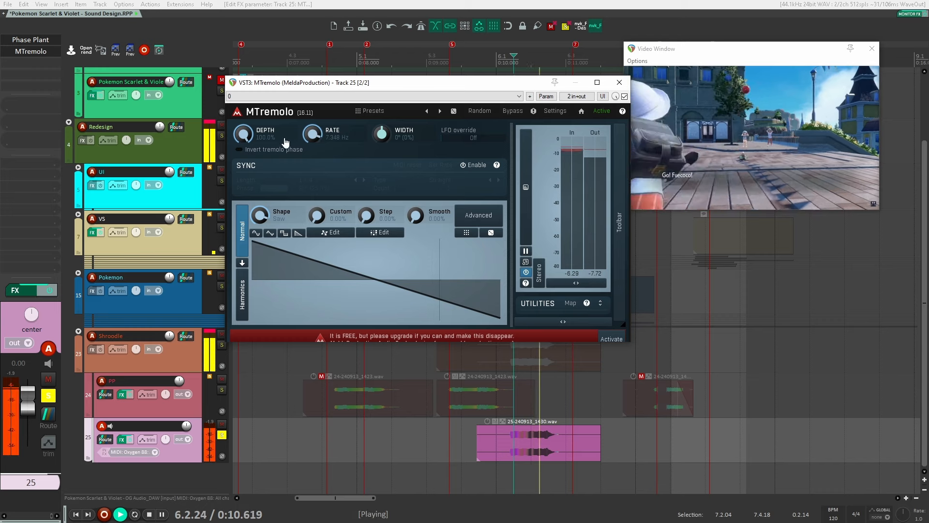
{"action": "key", "text": "space"}
{"action": "key", "text": "space"}
{"action": "key", "text": "space"}
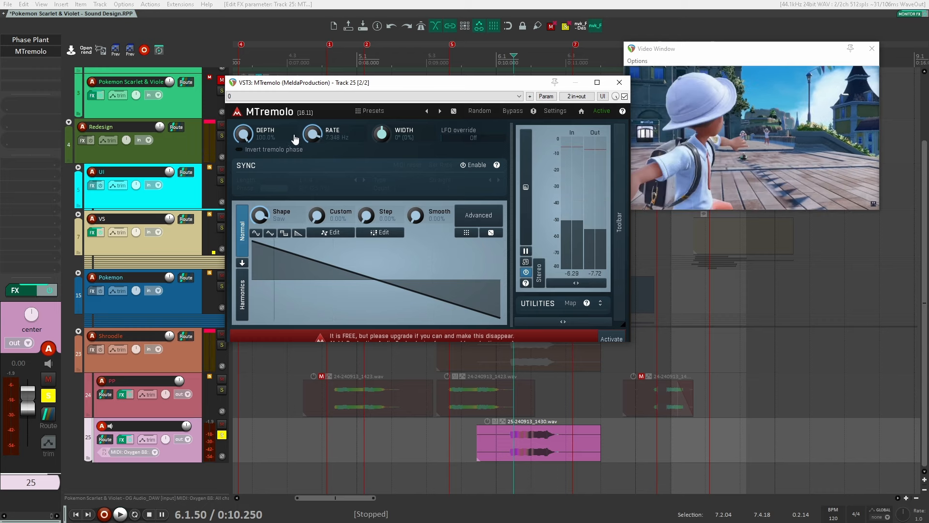
Reduce the tremolo depth slightly from 100% while repeatedly auditioning the recorded layer from 10.25 seconds
{"action": "key", "text": "space"}
{"action": "key", "text": "space"}
{"action": "key", "text": "space"}
{"action": "left_click_drag", "start_coordinate": [243, 128], "coordinate": [243, 132]}
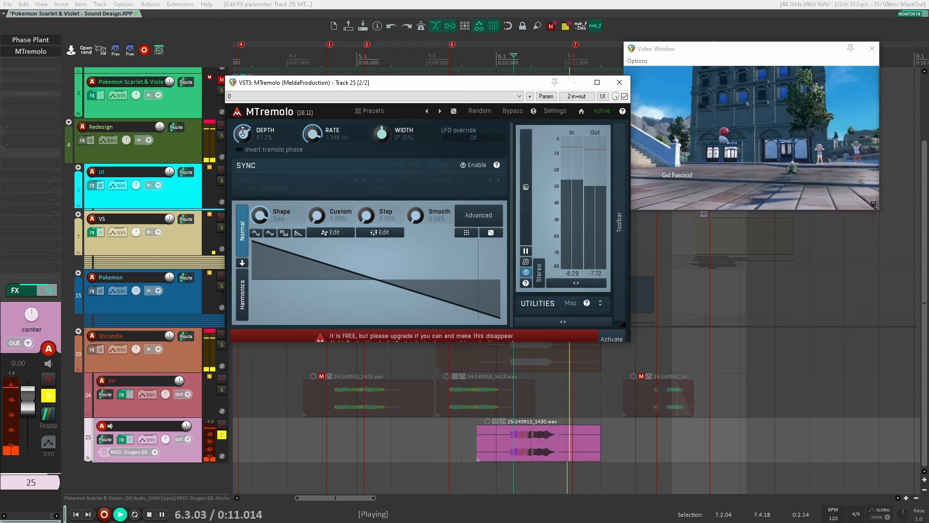
{"action": "key", "text": "space"}
{"action": "key", "text": "space"}
{"action": "key", "text": "space"}
{"action": "key", "text": "space"}
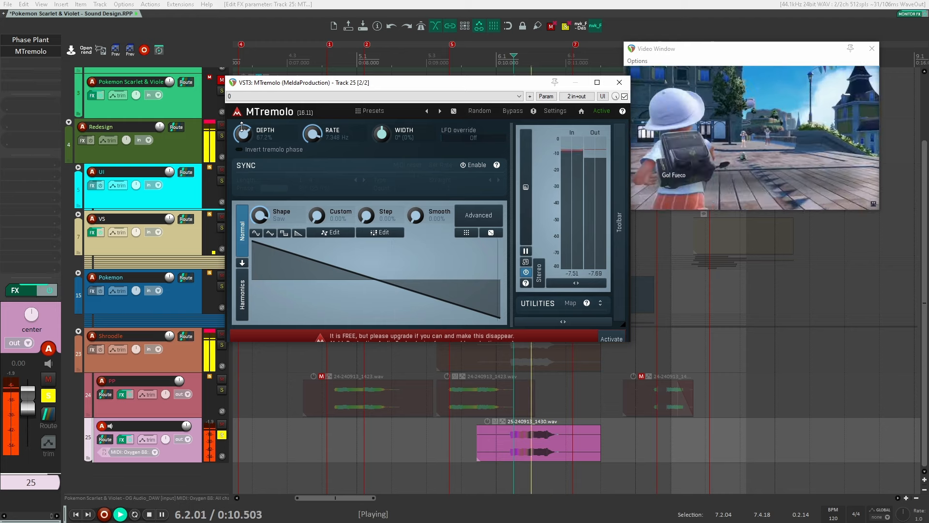
{"action": "key", "text": "space"}
{"action": "key", "text": "space"}
{"action": "key", "text": "space"}
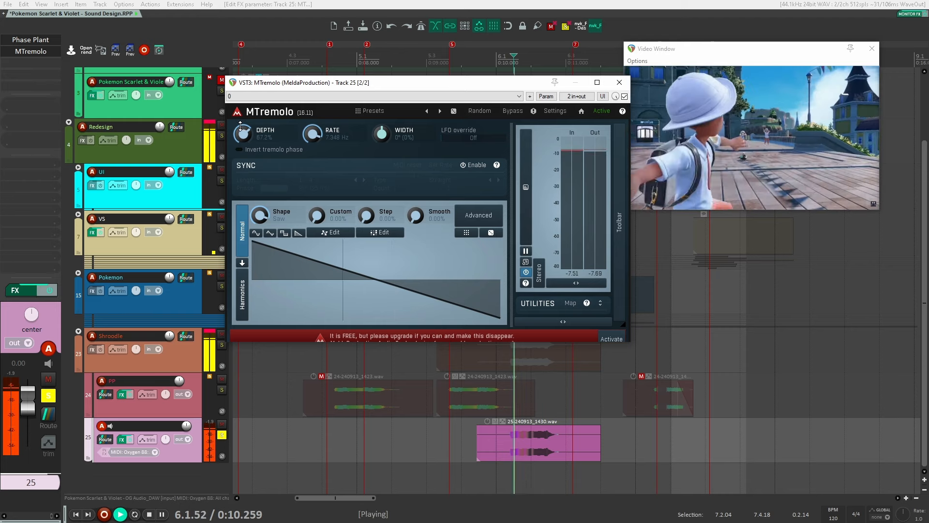
{"action": "key", "text": "space"}
{"action": "key", "text": "space"}
{"action": "key", "text": "space"}
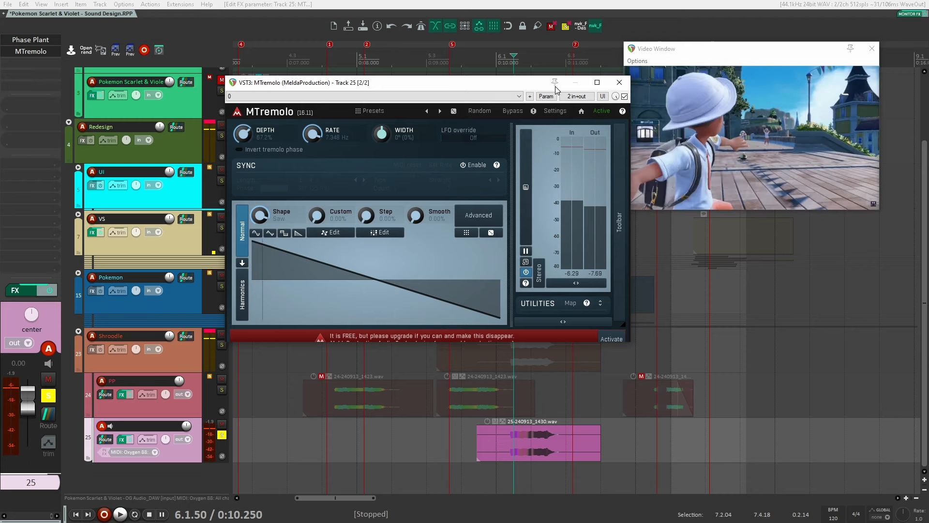
Close the tremolo and add the VST3 version of Infiltrator to track 25, moving its window clear of the timeline
{"action": "left_click", "coordinate": [619, 82]}
{"action": "double_click", "coordinate": [39, 63]}
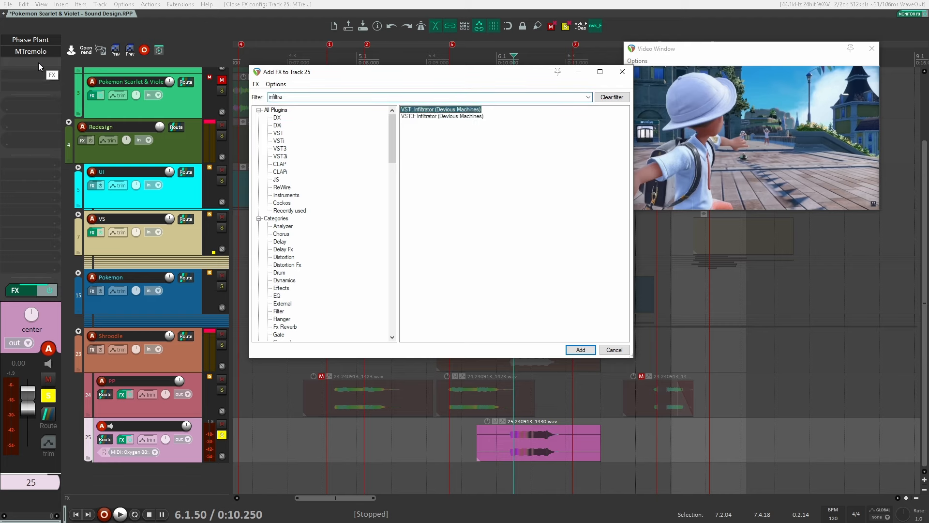
{"action": "key", "text": "Down"}
{"action": "key", "text": "Return"}
{"action": "left_click_drag", "start_coordinate": [412, 46], "coordinate": [920, 78]}
Solo the original game audio track and play it together with the layer from 10.25 seconds
{"action": "left_click", "coordinate": [221, 159]}
{"action": "key", "text": "space"}
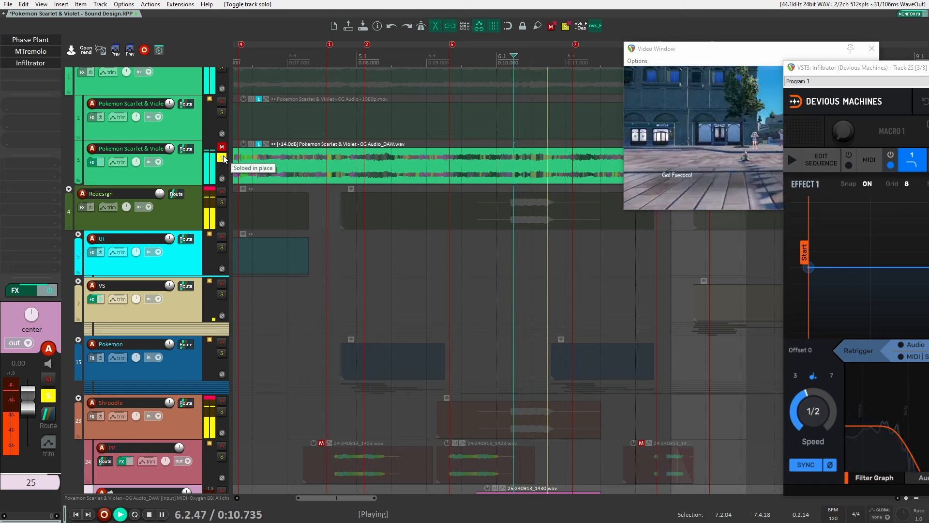
{"action": "key", "text": "space"}
{"action": "key", "text": "space"}
{"action": "key", "text": "space"}
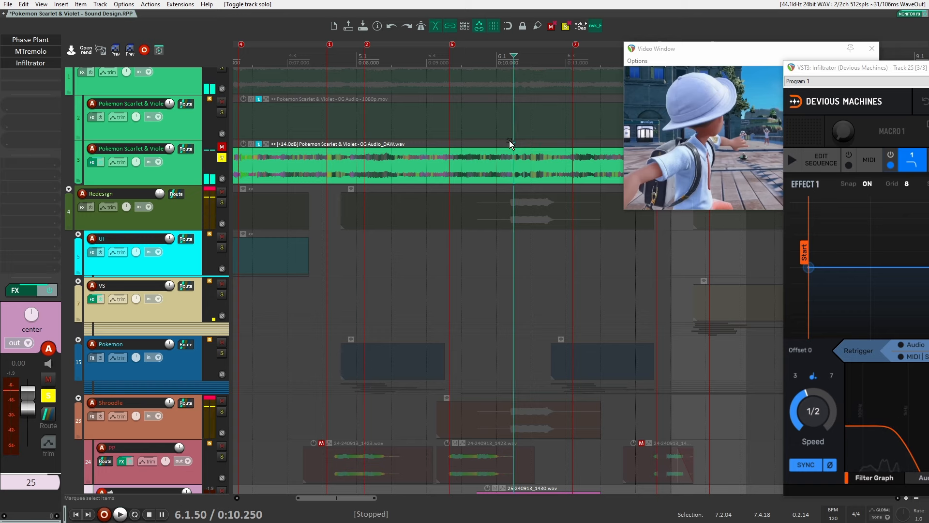
Replay the original cry from 10.097 seconds a few times and unsolo the original game audio track
{"action": "left_click", "coordinate": [509, 141]}
{"action": "key", "text": "space"}
{"action": "key", "text": "space"}
{"action": "key", "text": "space"}
{"action": "key", "text": "space"}
{"action": "left_click", "coordinate": [221, 158]}
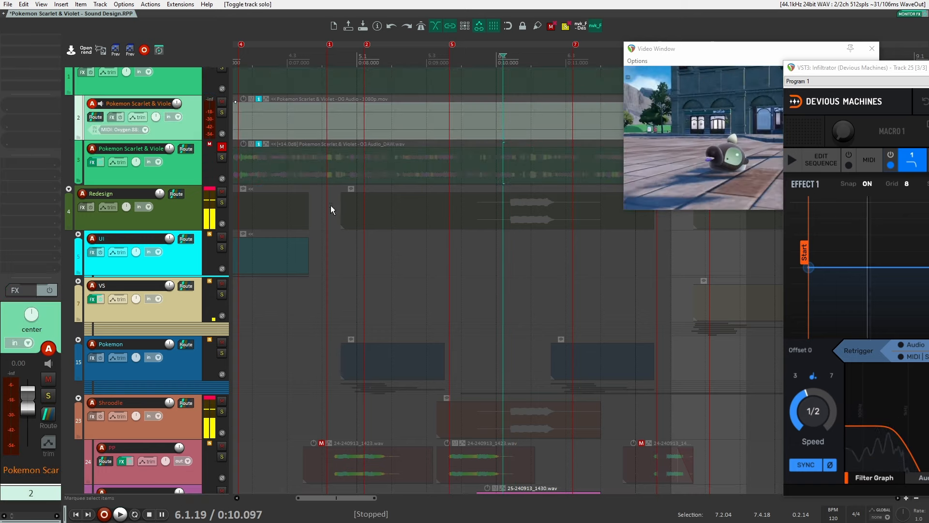
Play the layer on track 25 and switch Infiltrator's Effect 3 to the filter type following Phaser
{"action": "scroll", "coordinate": [331, 206], "scroll_direction": "down", "scroll_amount": 3}
{"action": "key", "text": "space"}
{"action": "key", "text": "space"}
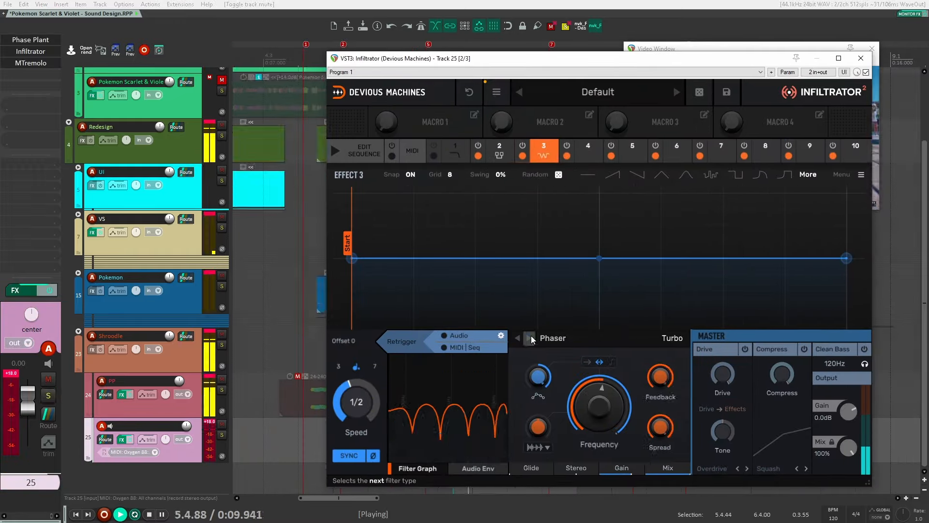
{"action": "left_click", "coordinate": [531, 339]}
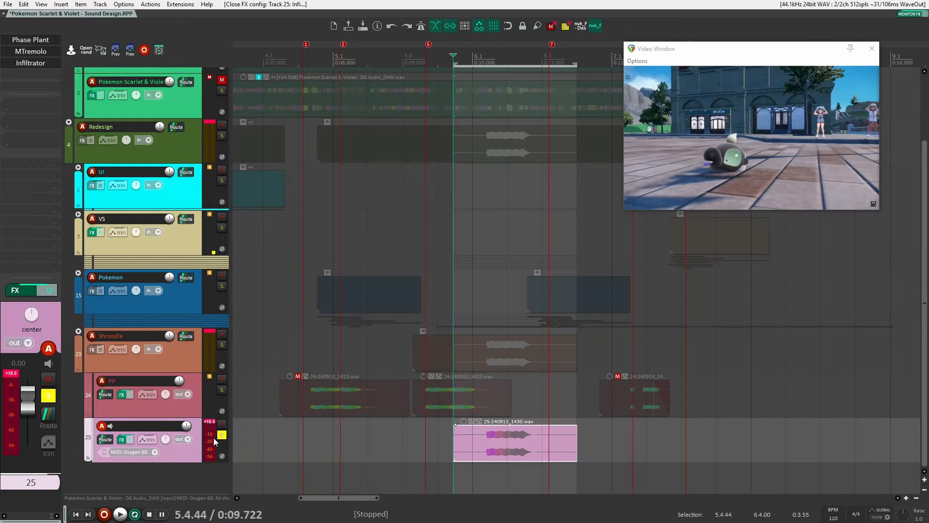
Compare the original game audio with the processed layer by toggling solo on tracks 3 and 25 during playback
{"action": "left_click", "coordinate": [222, 90]}
{"action": "key", "text": "space"}
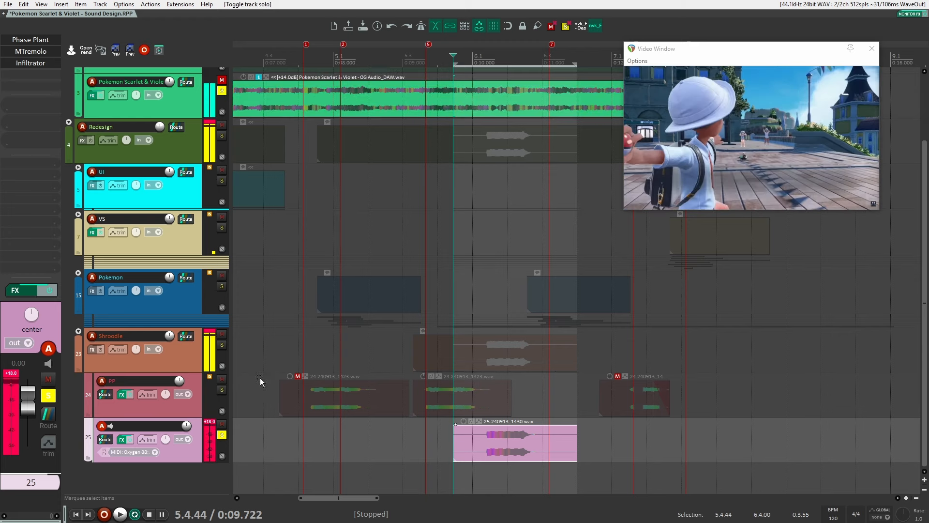
{"action": "key", "text": "space"}
{"action": "left_click", "coordinate": [222, 434]}
{"action": "key", "text": "space"}
{"action": "key", "text": "space"}
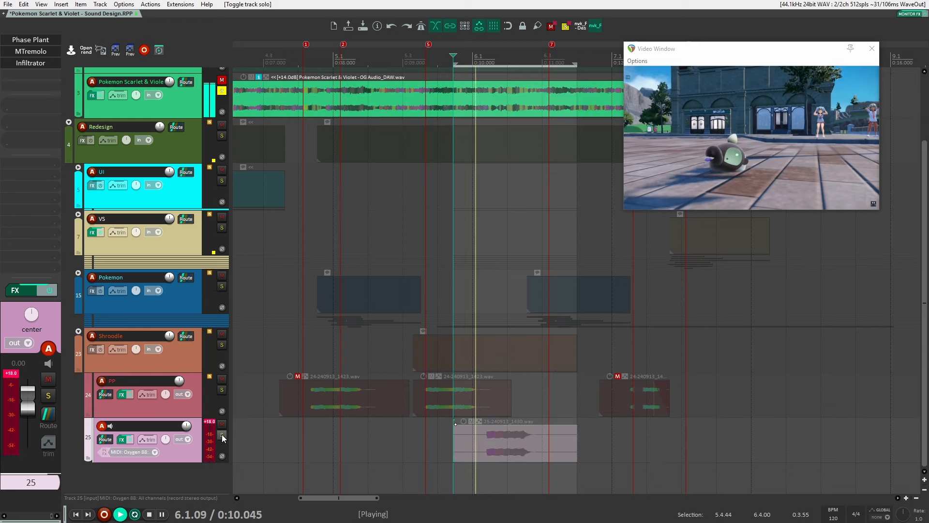
{"action": "left_click", "coordinate": [221, 434]}
{"action": "key", "text": "space"}
{"action": "left_click", "coordinate": [222, 91]}
Audition the layer from 9.722 seconds with MTremolo and Infiltrator bypassed to compare it with the processed sound
{"action": "key", "text": "space"}
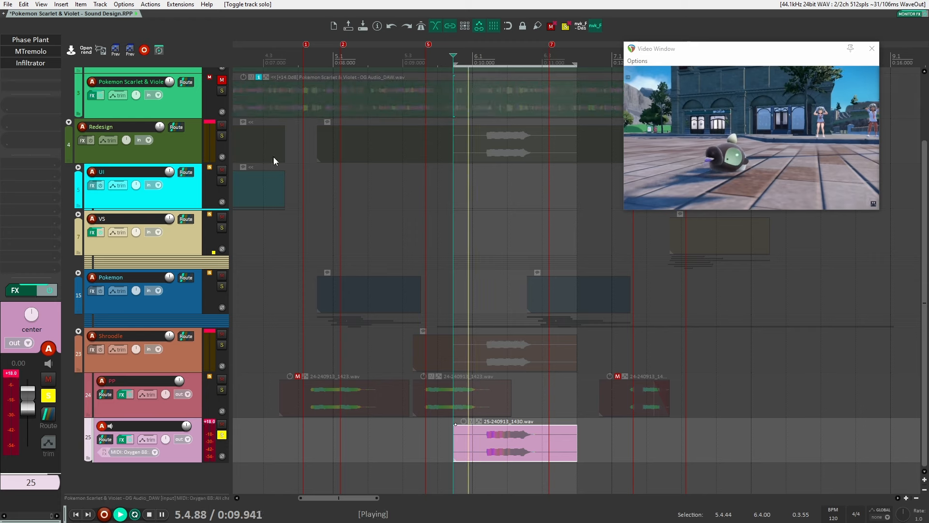
{"action": "key", "text": "space"}
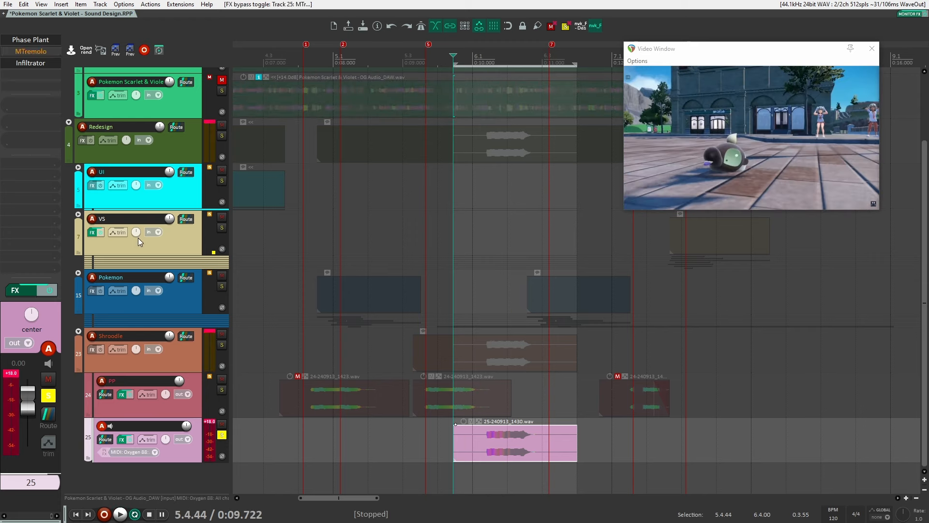
{"action": "key", "text": "space"}
{"action": "key", "text": "space"}
{"action": "key", "text": "space"}
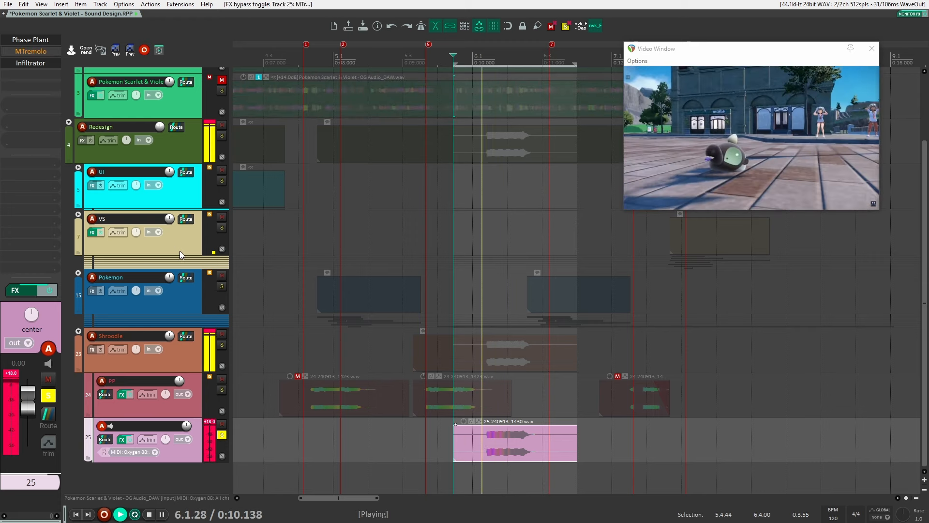
{"action": "key", "text": "space"}
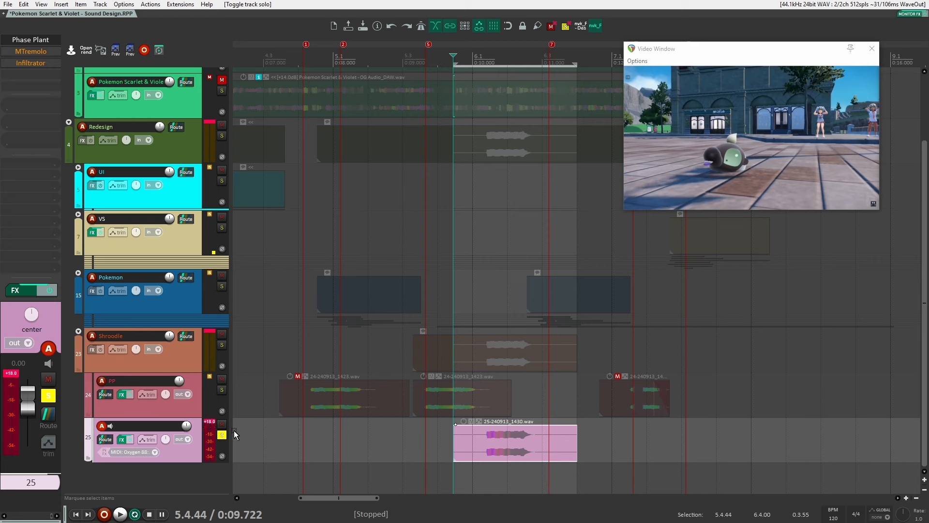
Unsolo track 25 and play both Shroodle layers together with the rest of the redesign
{"action": "left_click", "coordinate": [222, 434]}
{"action": "left_click", "coordinate": [301, 349]}
{"action": "left_click", "coordinate": [377, 362]}
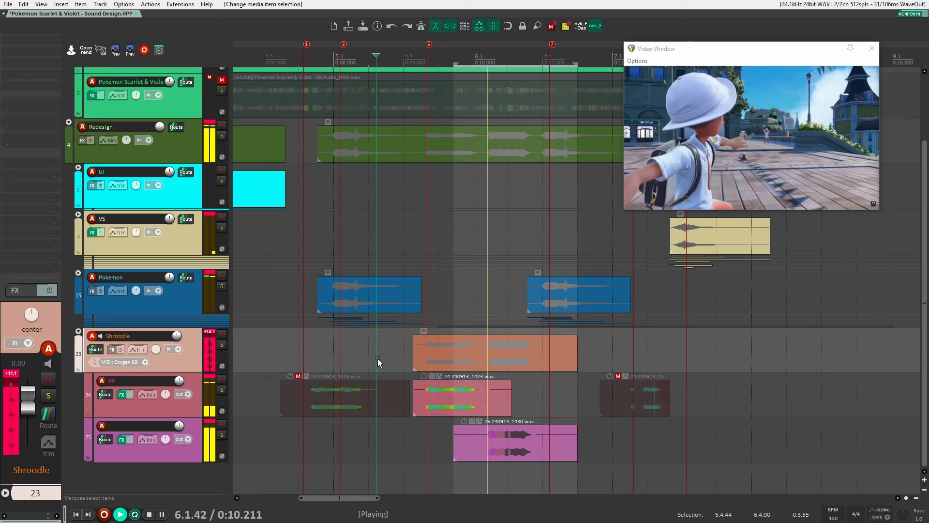
{"action": "key", "text": "space"}
Place the edit cursor at 5.976 seconds, just ahead of the first redesigned sounds
{"action": "scroll", "coordinate": [374, 363], "scroll_direction": "down", "scroll_amount": 4}
{"action": "left_click", "coordinate": [286, 225]}
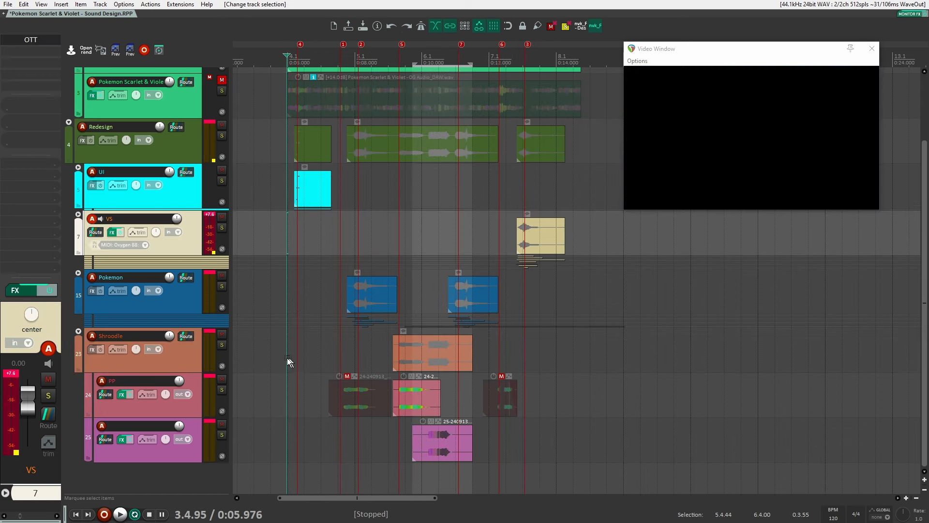
{"action": "key", "text": "ctrl+a"}
{"action": "key", "text": "t"}
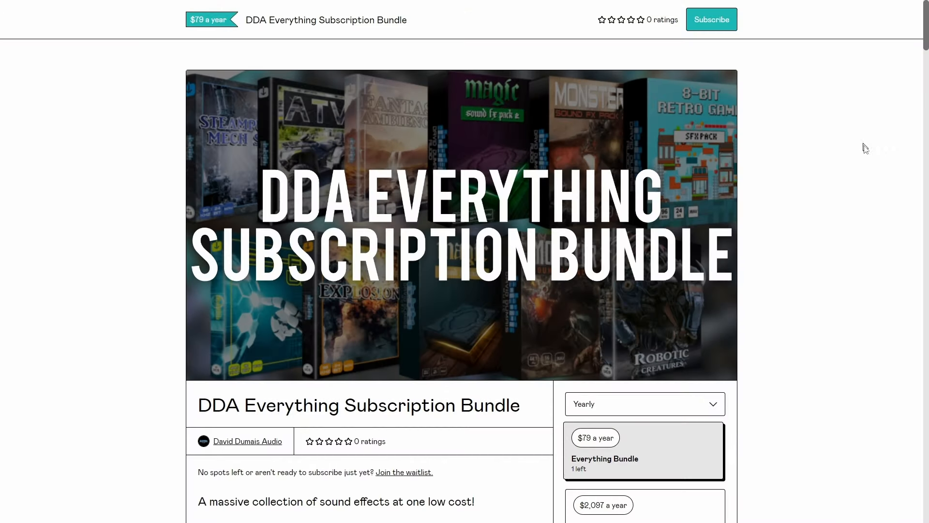
Switch to the DDA Everything Subscription Bundle web page and review its plans, specifications and included sound libraries
{"action": "scroll", "coordinate": [870, 170], "scroll_direction": "down", "scroll_amount": 1}
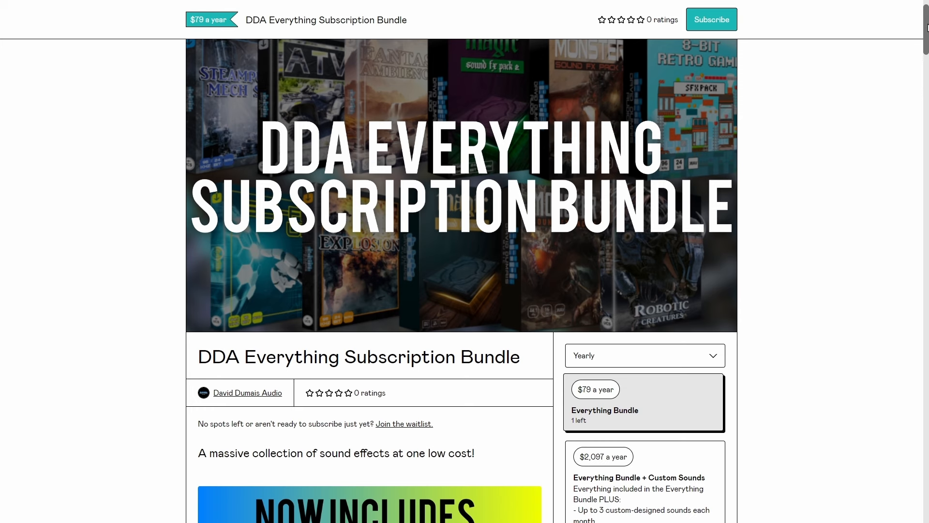
{"action": "scroll", "coordinate": [928, 29], "scroll_direction": "down", "scroll_amount": 2}
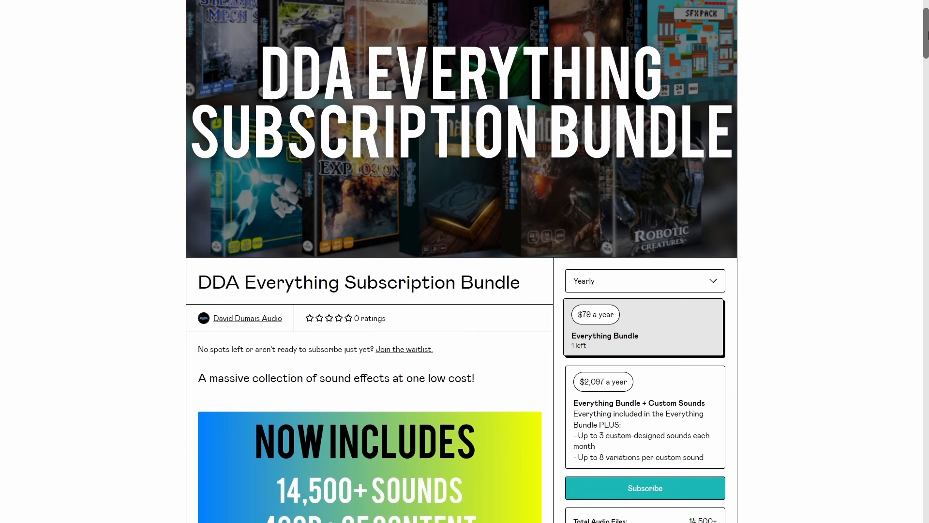
{"action": "scroll", "coordinate": [928, 35], "scroll_direction": "down", "scroll_amount": 6}
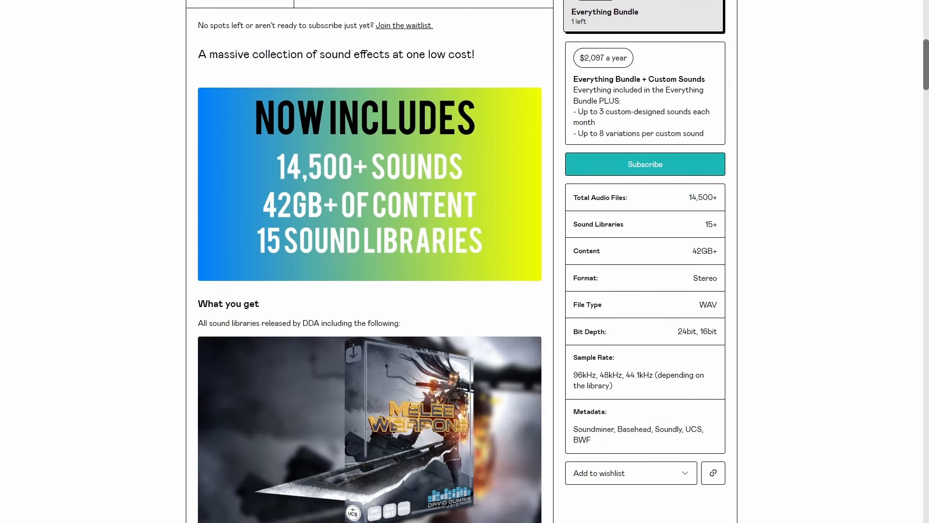
{"action": "scroll", "coordinate": [928, 72], "scroll_direction": "down", "scroll_amount": 1}
{"action": "scroll", "coordinate": [872, 189], "scroll_direction": "down", "scroll_amount": 1}
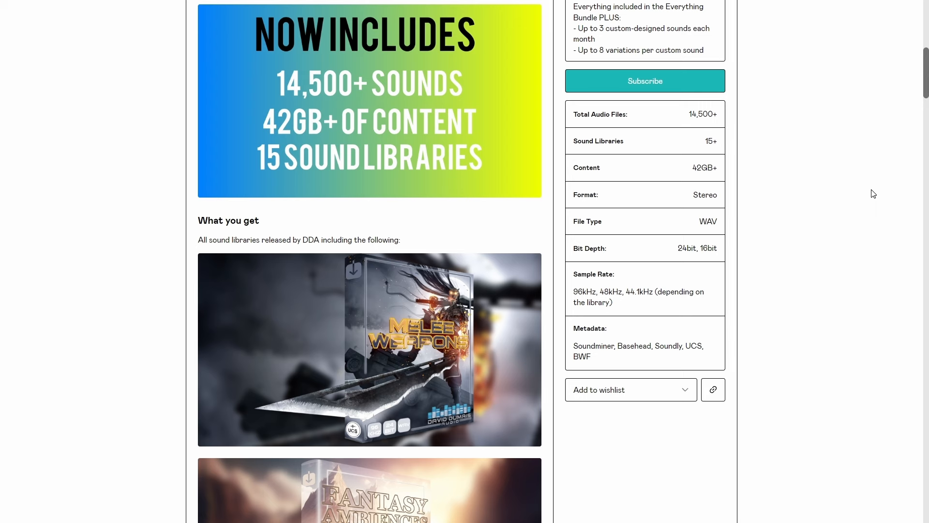
{"action": "scroll", "coordinate": [874, 194], "scroll_direction": "down", "scroll_amount": 4}
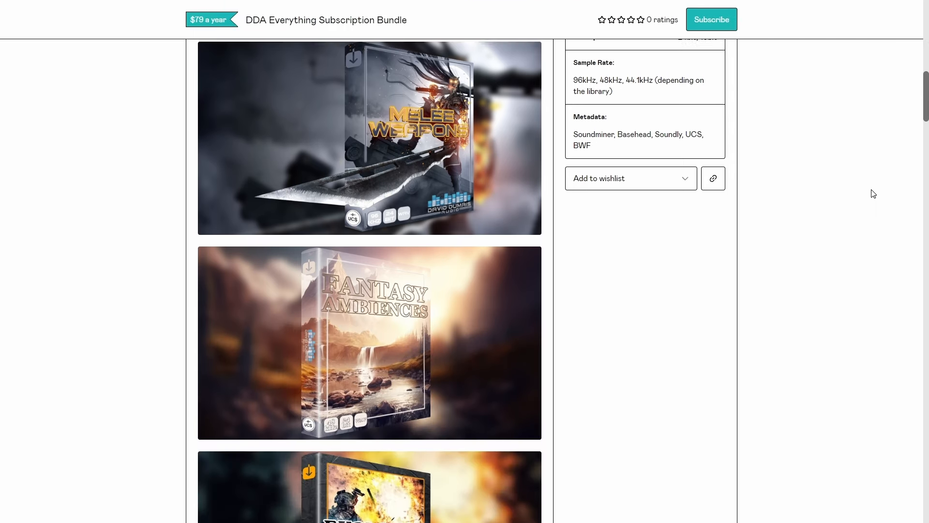
{"action": "scroll", "coordinate": [874, 194], "scroll_direction": "down", "scroll_amount": 6}
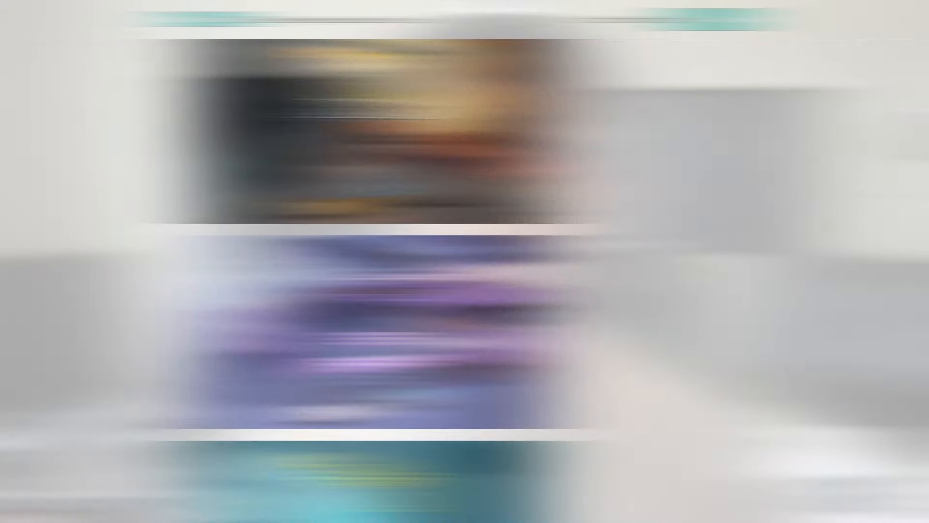